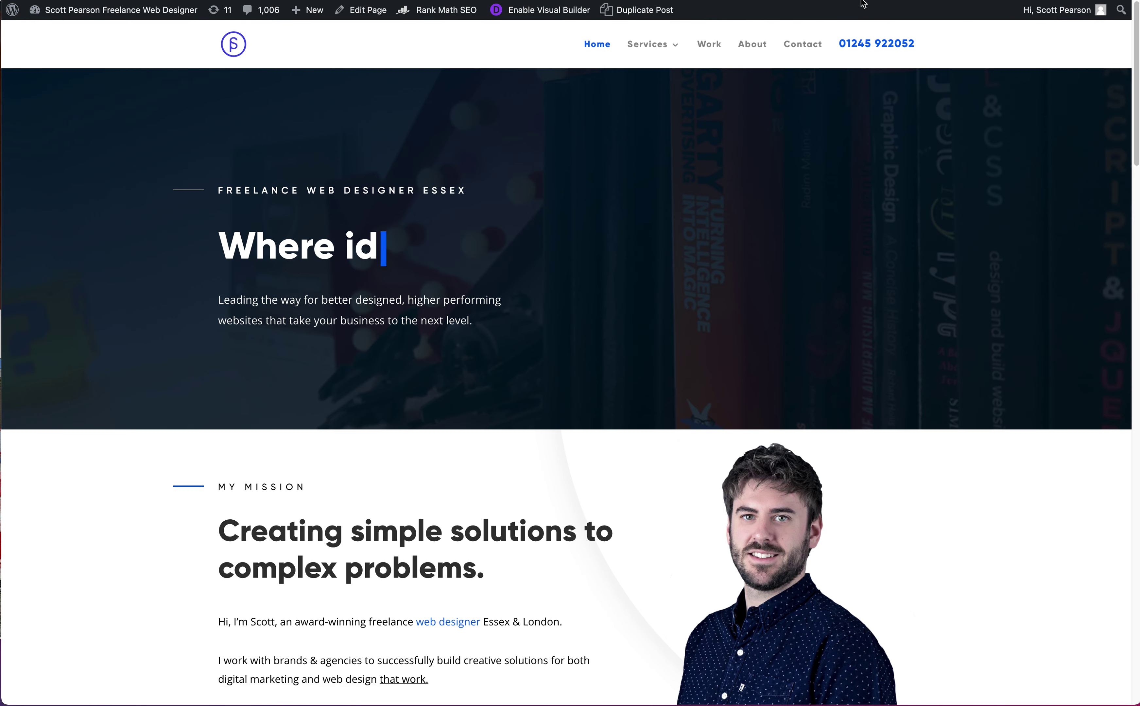
Look over the homepage and open it for editing in the Visual Builder
{"action": "scroll", "coordinate": [542, 418], "scroll_direction": "down", "scroll_amount": 10}
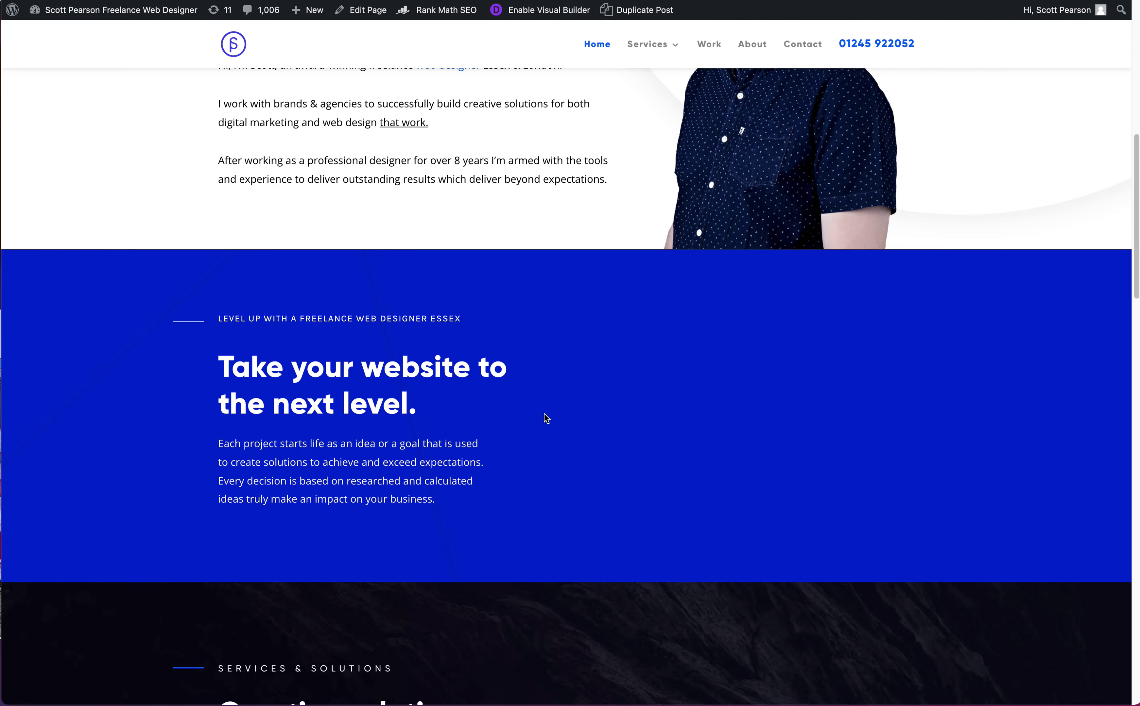
{"action": "scroll", "coordinate": [544, 414], "scroll_direction": "up", "scroll_amount": 7}
{"action": "scroll", "coordinate": [545, 413], "scroll_direction": "down", "scroll_amount": 1}
{"action": "scroll", "coordinate": [546, 418], "scroll_direction": "up", "scroll_amount": 4}
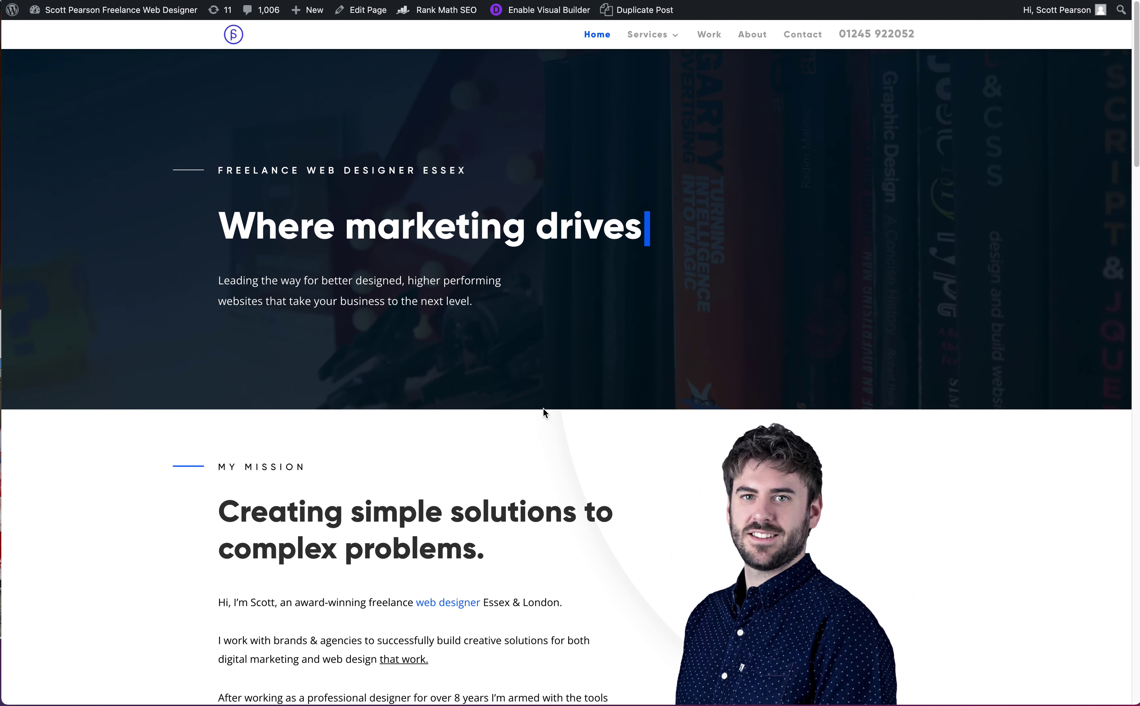
{"action": "scroll", "coordinate": [544, 412], "scroll_direction": "up", "scroll_amount": 1}
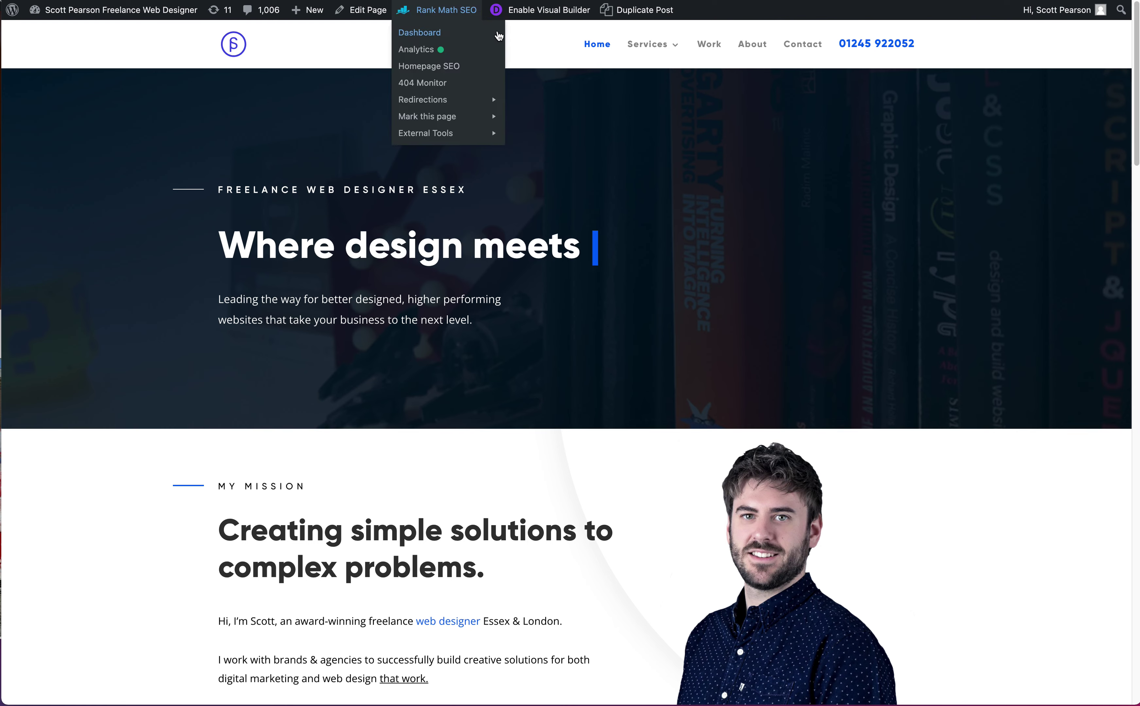
{"action": "left_click", "coordinate": [519, 15]}
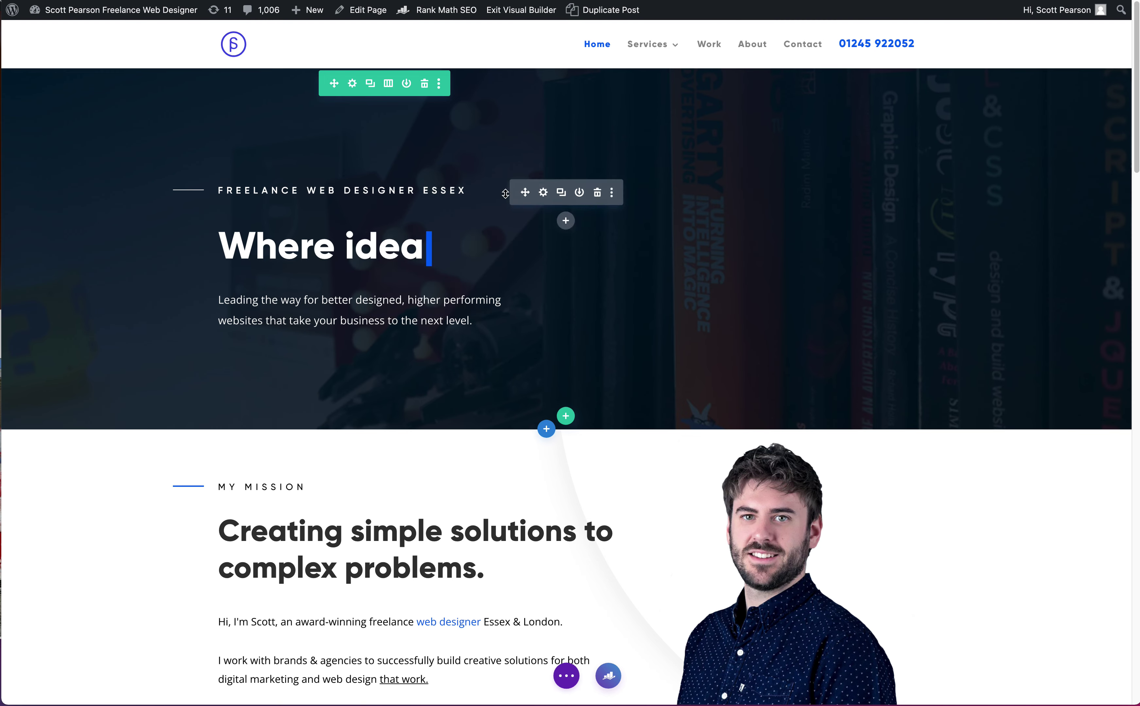
Open the text module settings of the "Creating simple solutions to complex problems." heading, then enlarge the settings window and move it clear of the heading
{"action": "scroll", "coordinate": [503, 354], "scroll_direction": "down", "scroll_amount": 7}
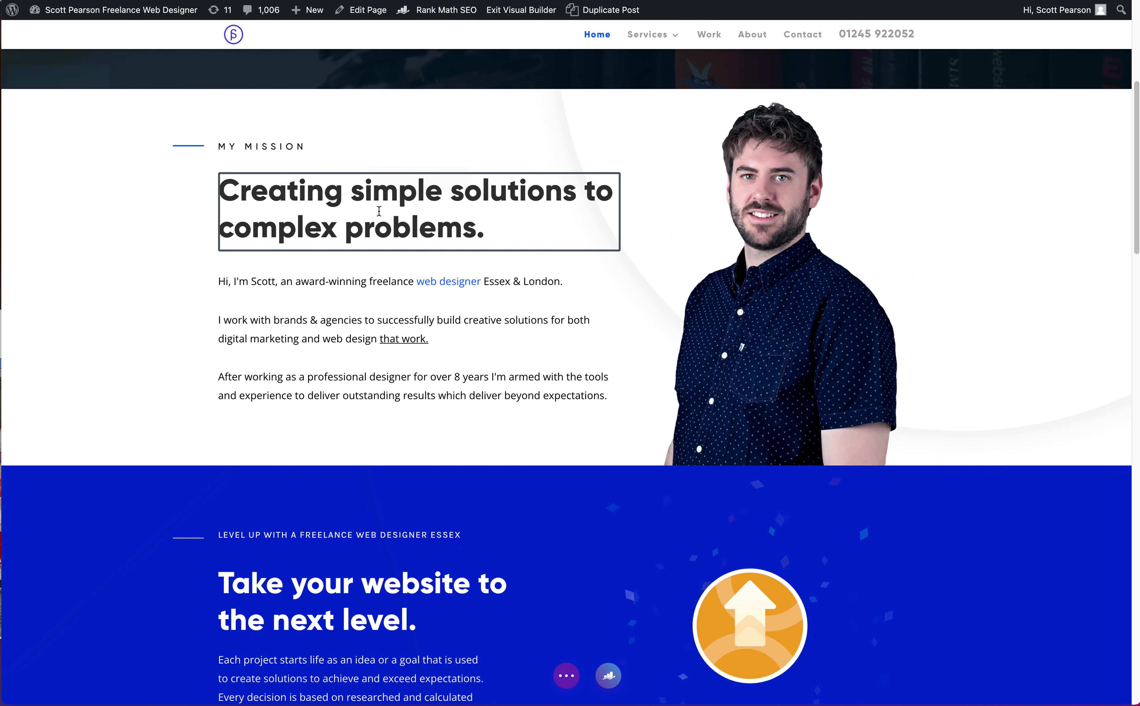
{"action": "mouse_move", "coordinate": [406, 194]}
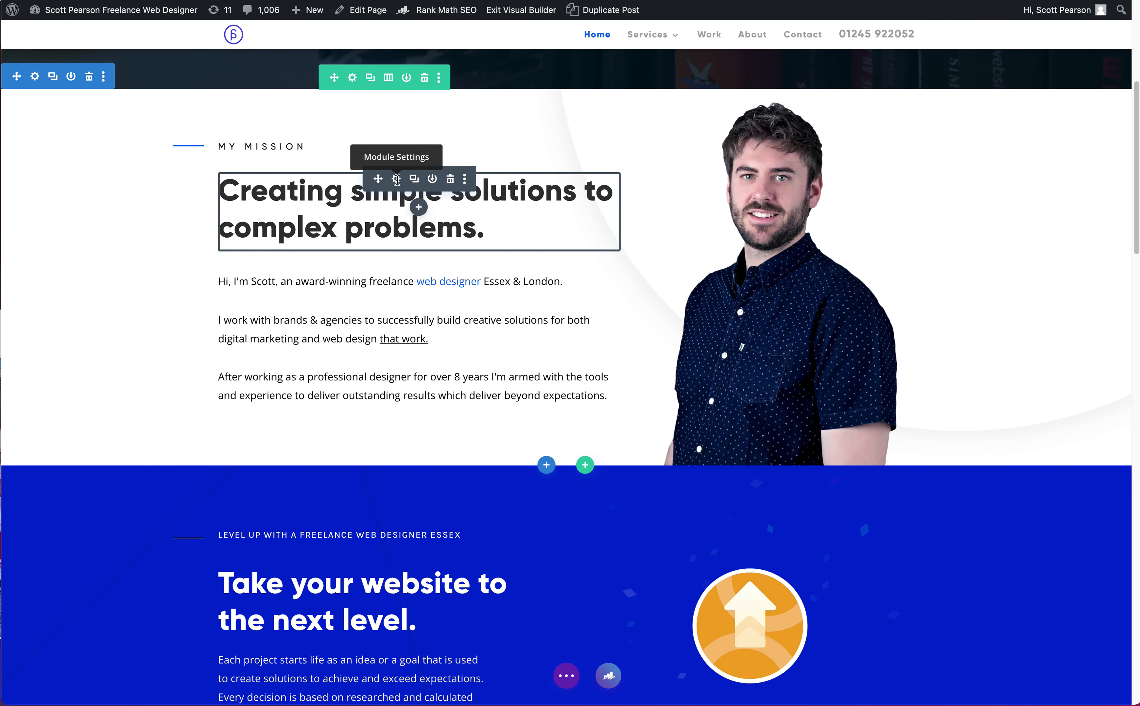
{"action": "left_click", "coordinate": [396, 180]}
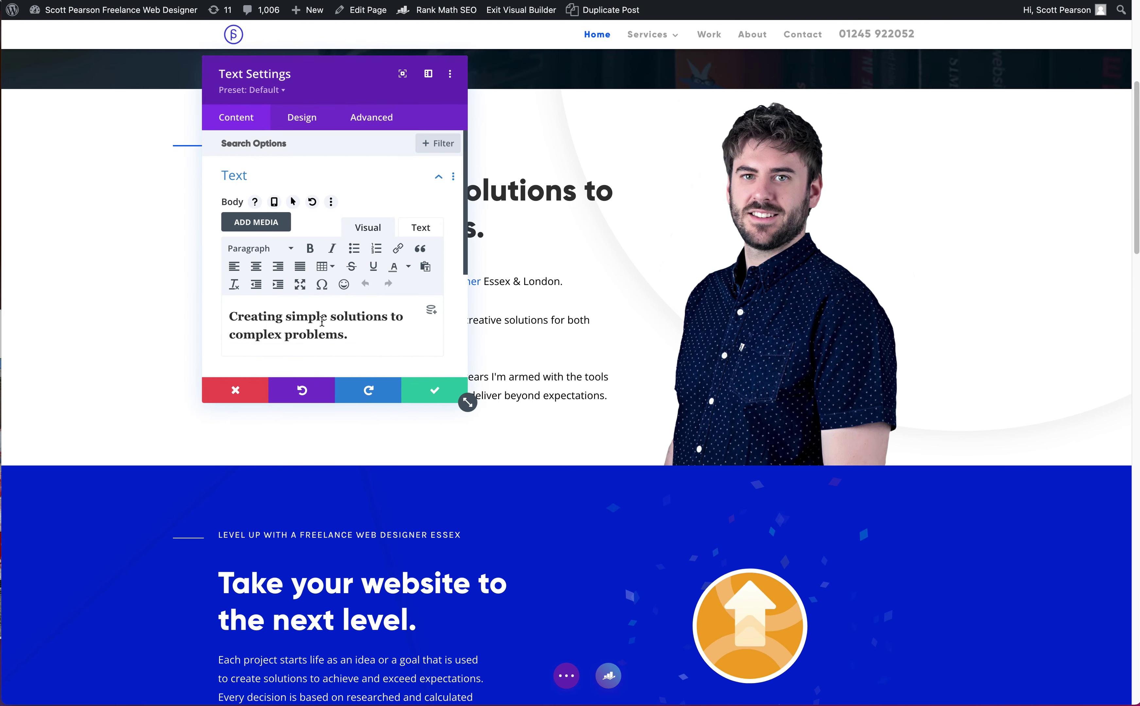
{"action": "left_click_drag", "start_coordinate": [231, 309], "coordinate": [337, 335]}
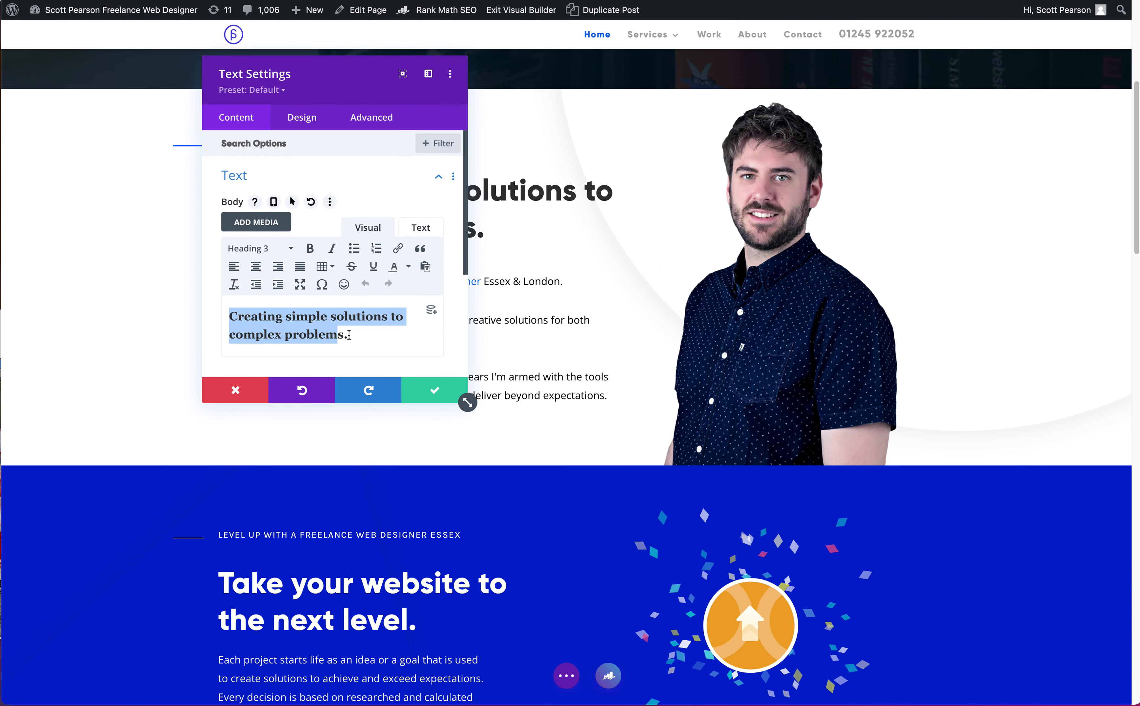
{"action": "left_click_drag", "start_coordinate": [467, 402], "coordinate": [587, 506]}
{"action": "left_click_drag", "start_coordinate": [534, 102], "coordinate": [900, 111]}
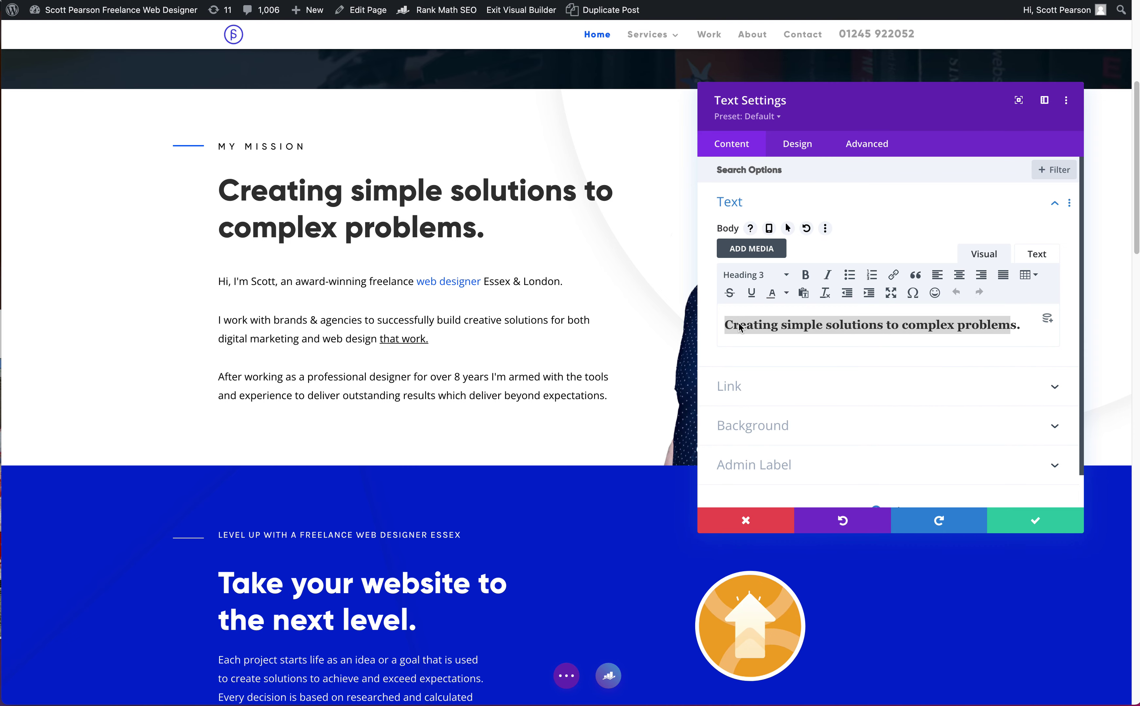
Replace the heading "Creating simple solutions to complex problems." with "Hello! there", keeping the Heading 3 format
{"action": "key", "text": "h"}
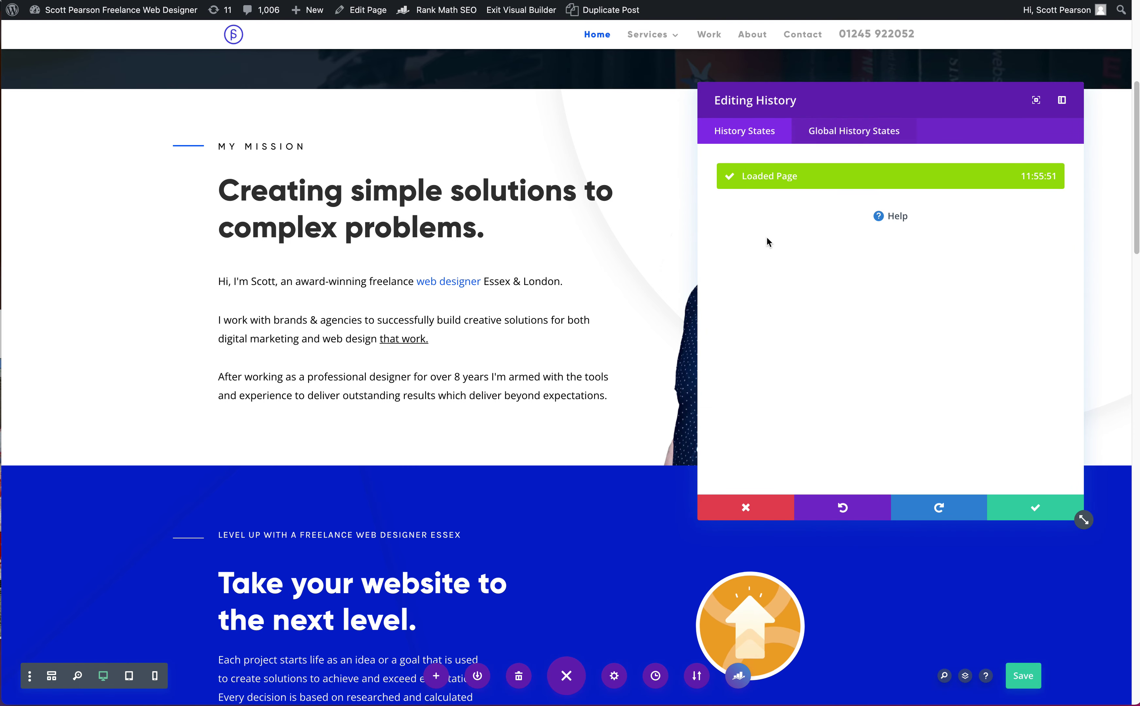
{"action": "left_click", "coordinate": [772, 505]}
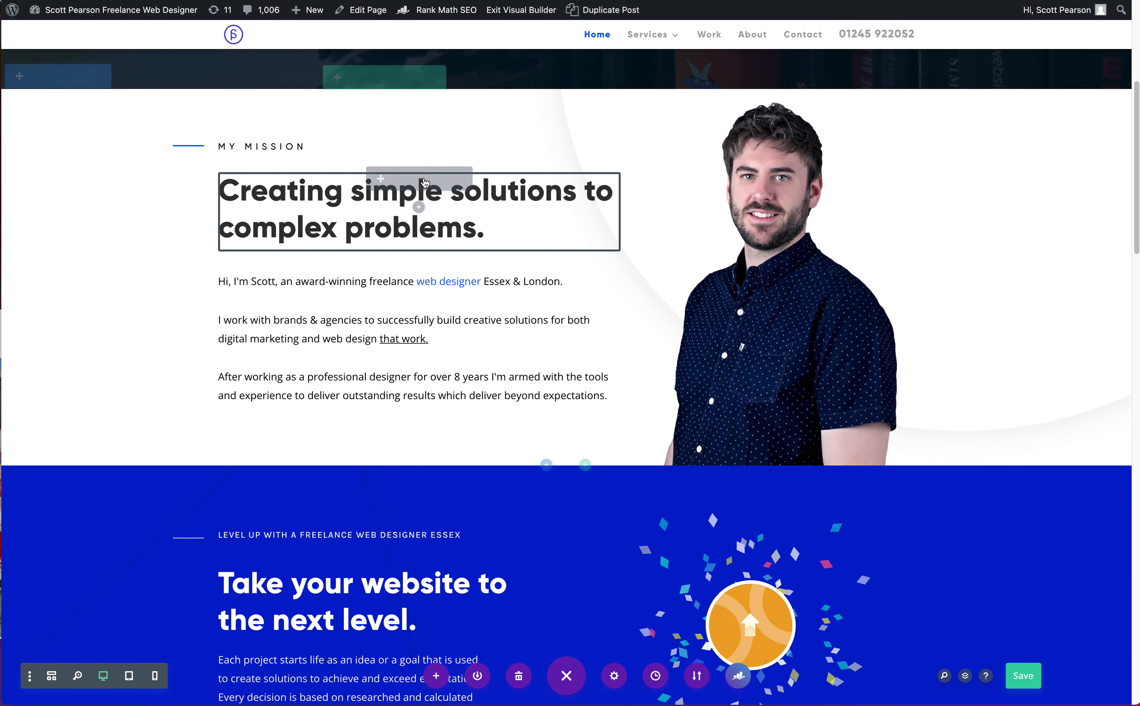
{"action": "left_click", "coordinate": [396, 180]}
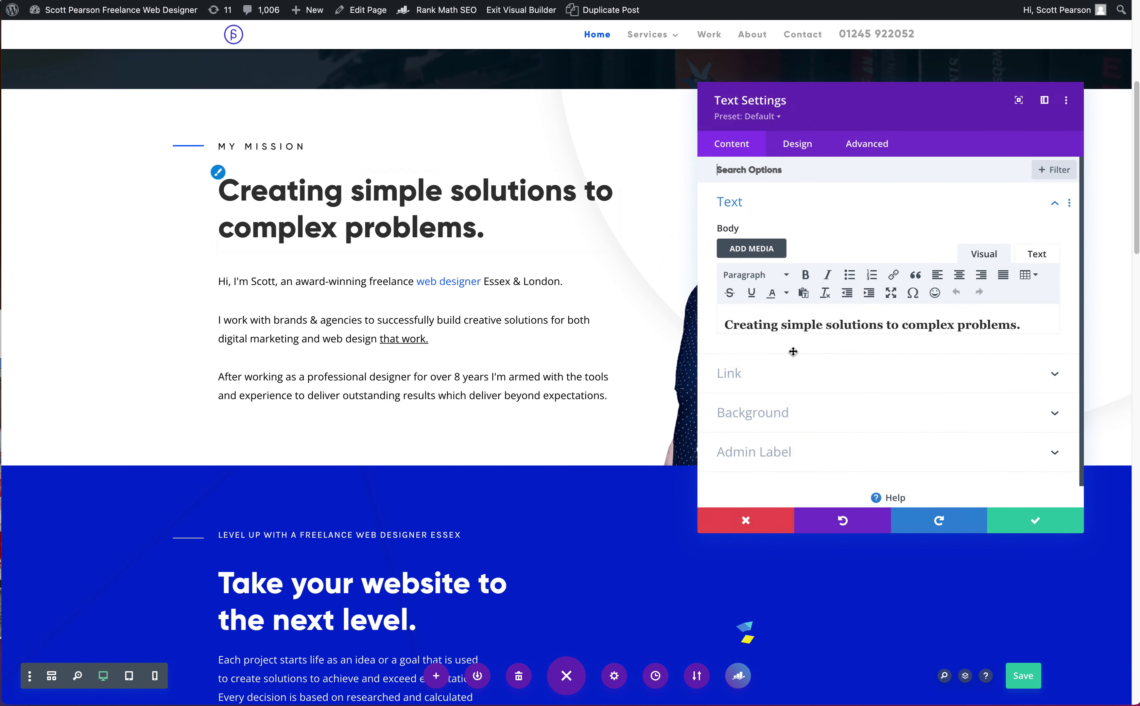
{"action": "triple_click", "coordinate": [794, 323]}
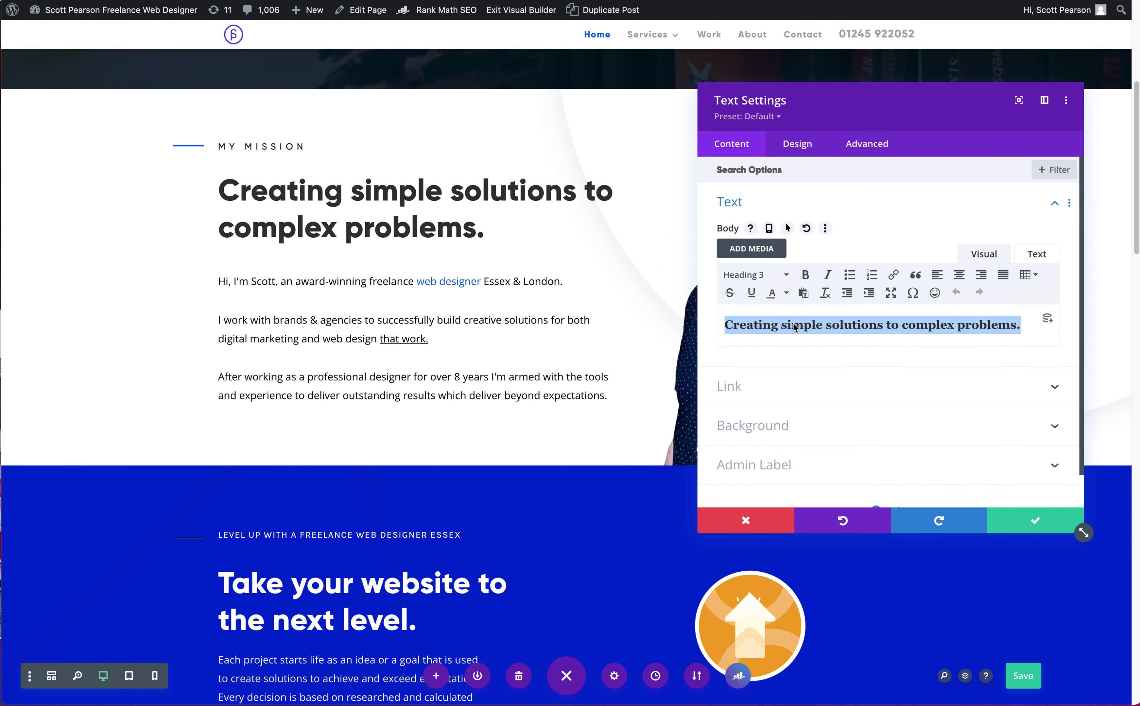
{"action": "key", "text": "BackSpace"}
{"action": "type", "text": "Hello"}
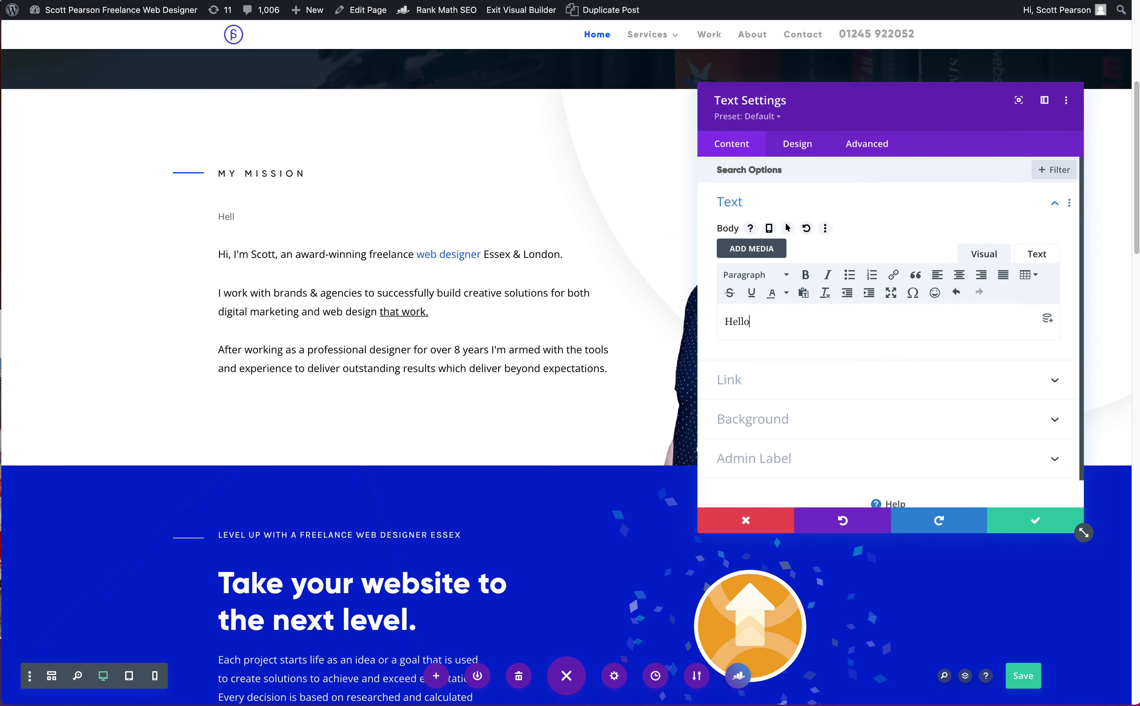
{"action": "key", "text": "ctrl+z"}
{"action": "type", "text": "Hello! "}
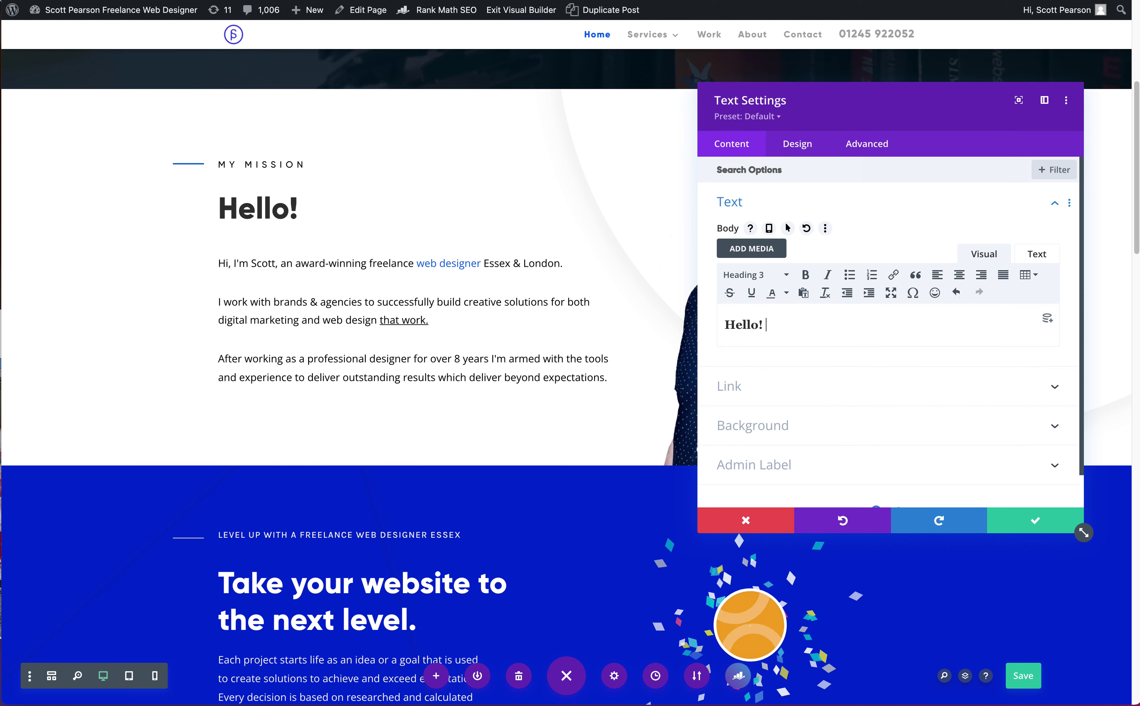
{"action": "type", "text": "there"}
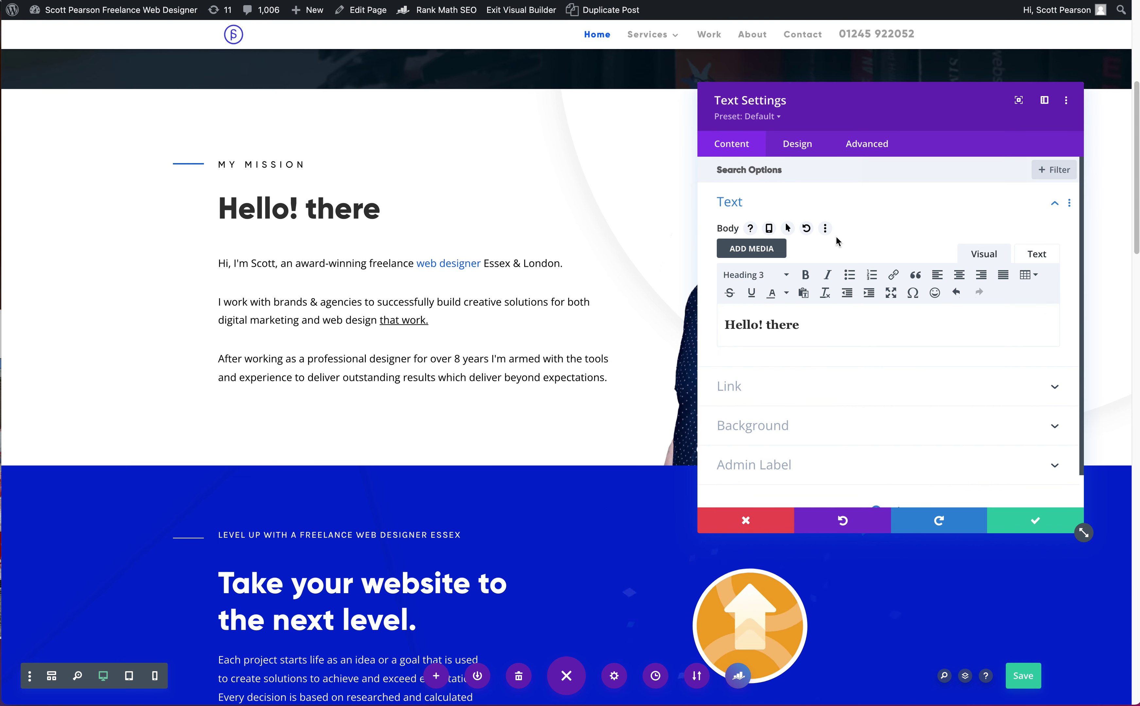
Set the module's Heading 3 text size to 83px for desktop
{"action": "left_click", "coordinate": [809, 141]}
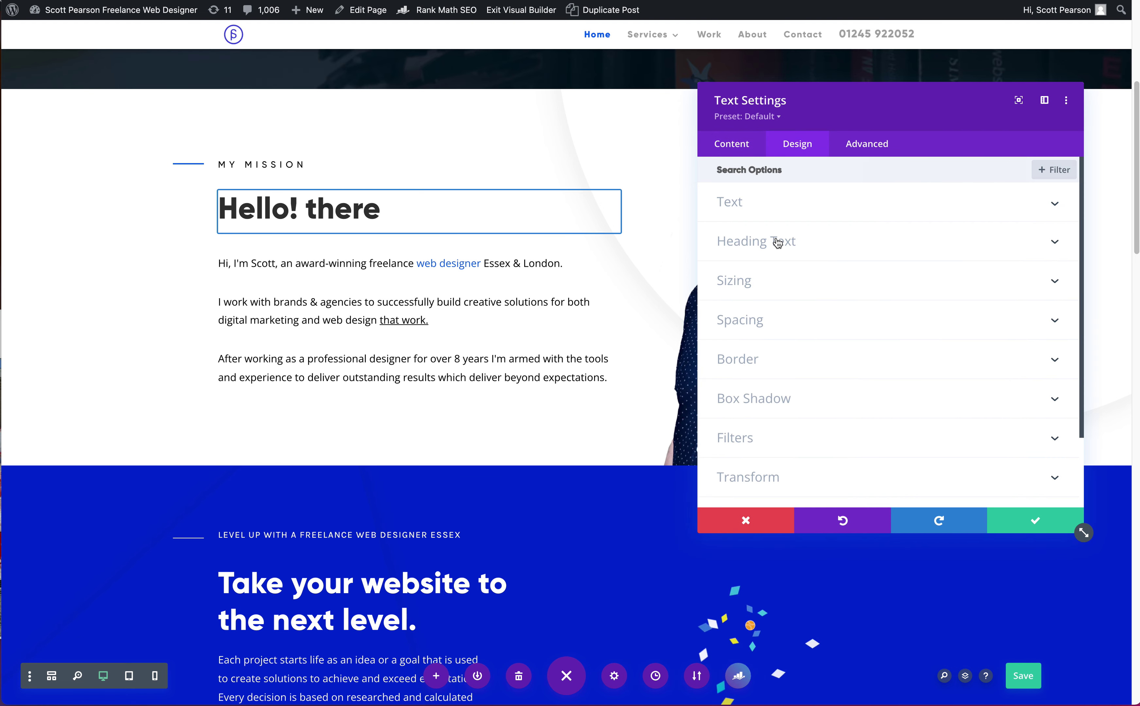
{"action": "left_click", "coordinate": [750, 146]}
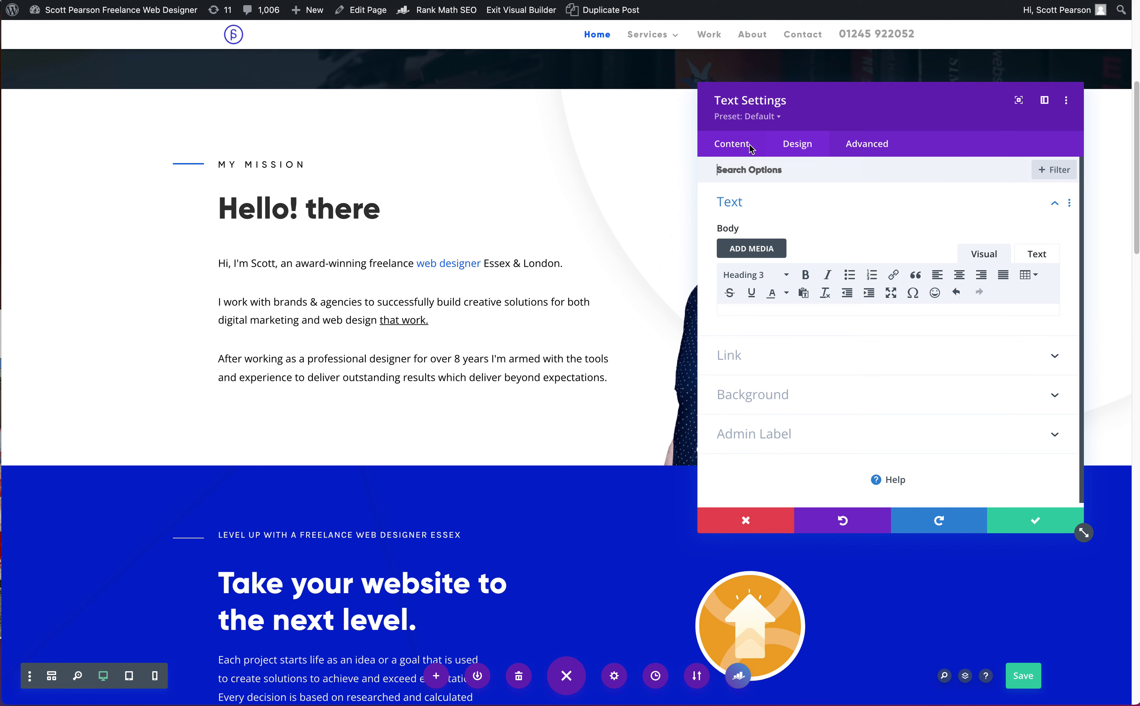
{"action": "left_click_drag", "start_coordinate": [756, 324], "coordinate": [736, 324]}
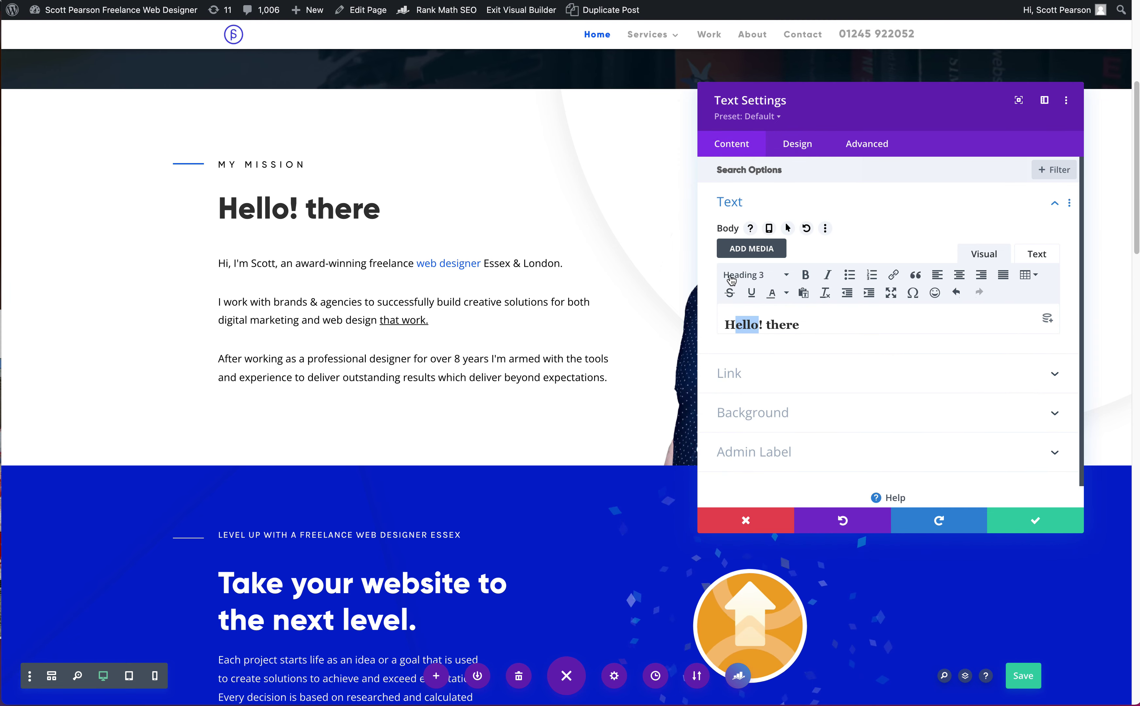
{"action": "left_click", "coordinate": [801, 146]}
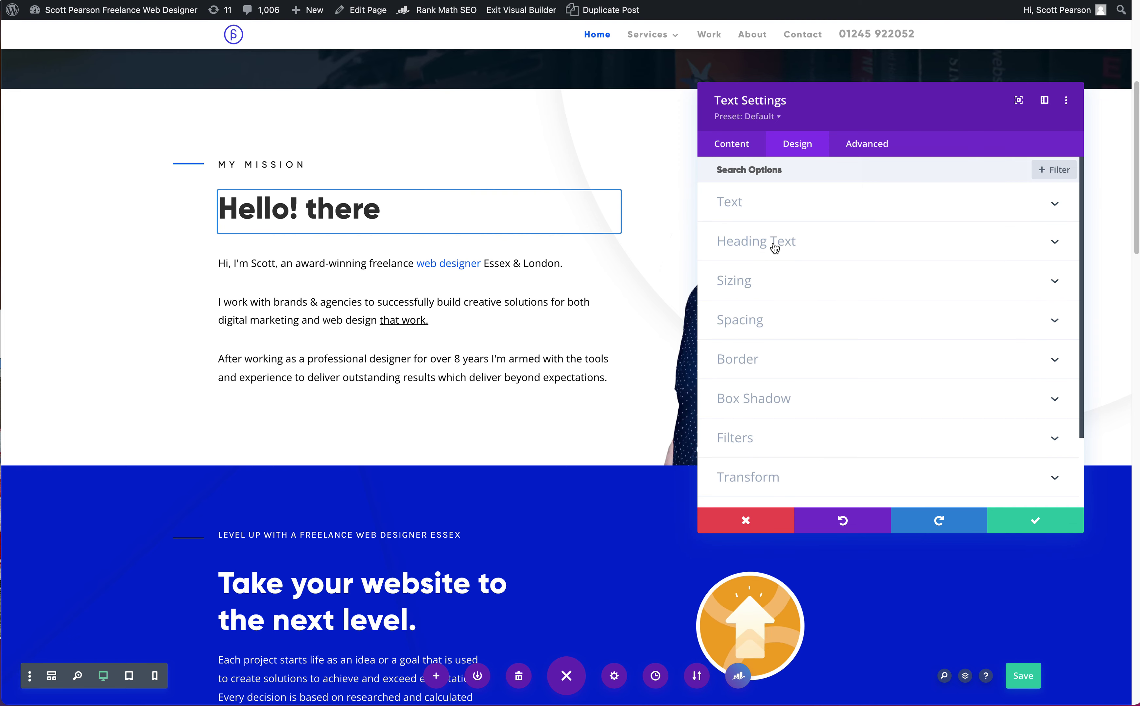
{"action": "left_click", "coordinate": [774, 244]}
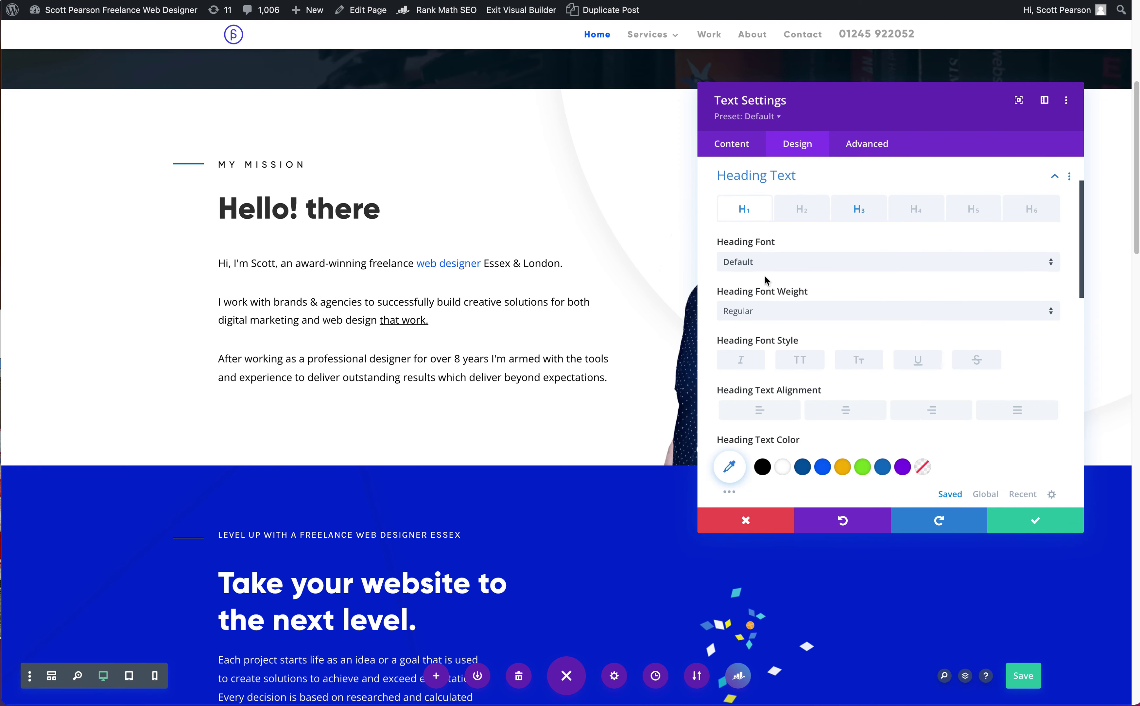
{"action": "left_click", "coordinate": [860, 212]}
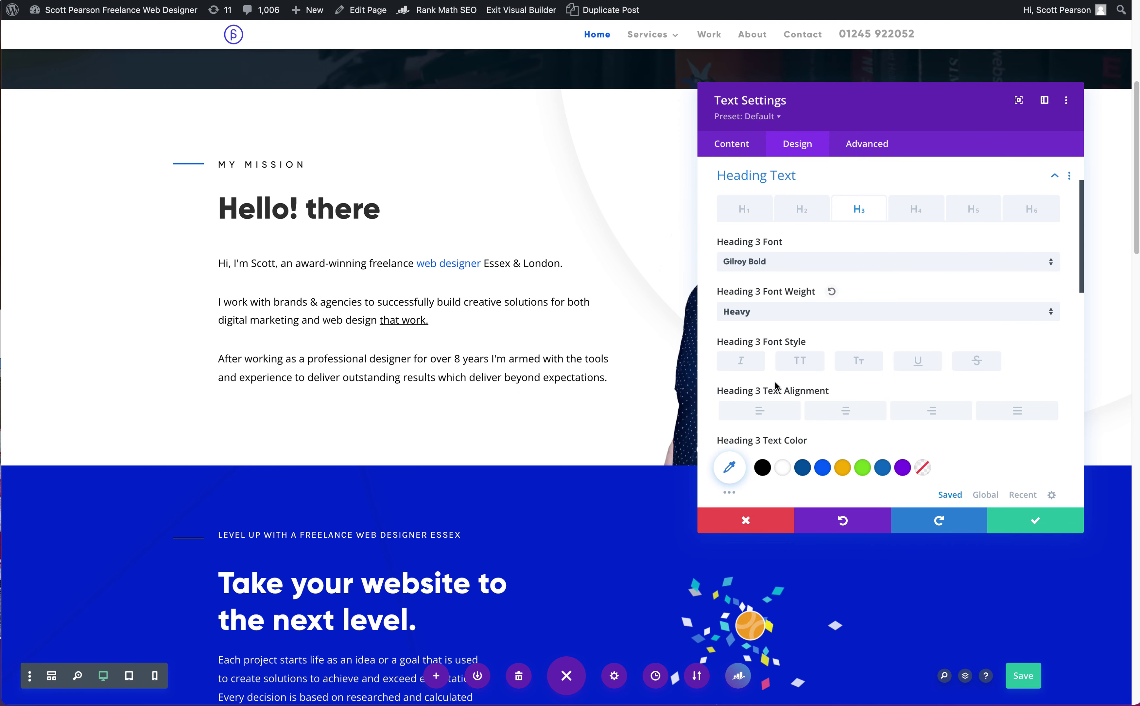
{"action": "scroll", "coordinate": [771, 379], "scroll_direction": "down", "scroll_amount": 5}
{"action": "left_click_drag", "start_coordinate": [828, 326], "coordinate": [895, 322]}
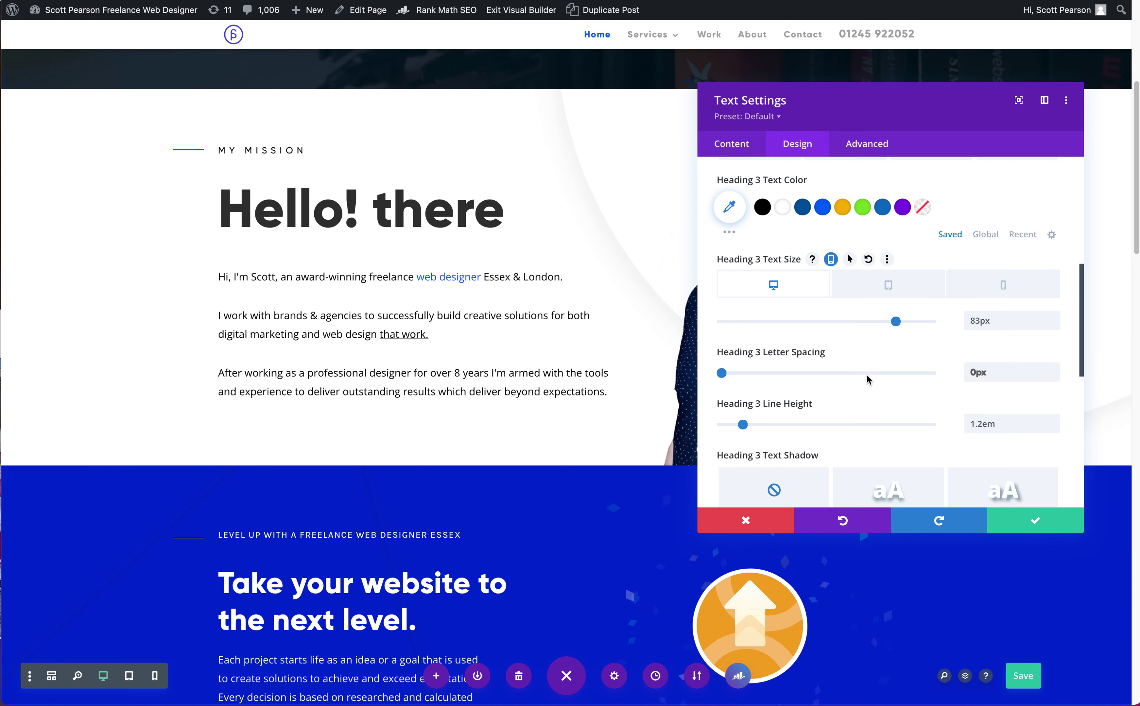
Set the Heading 3 text size to 64px for phones
{"action": "left_click", "coordinate": [992, 291]}
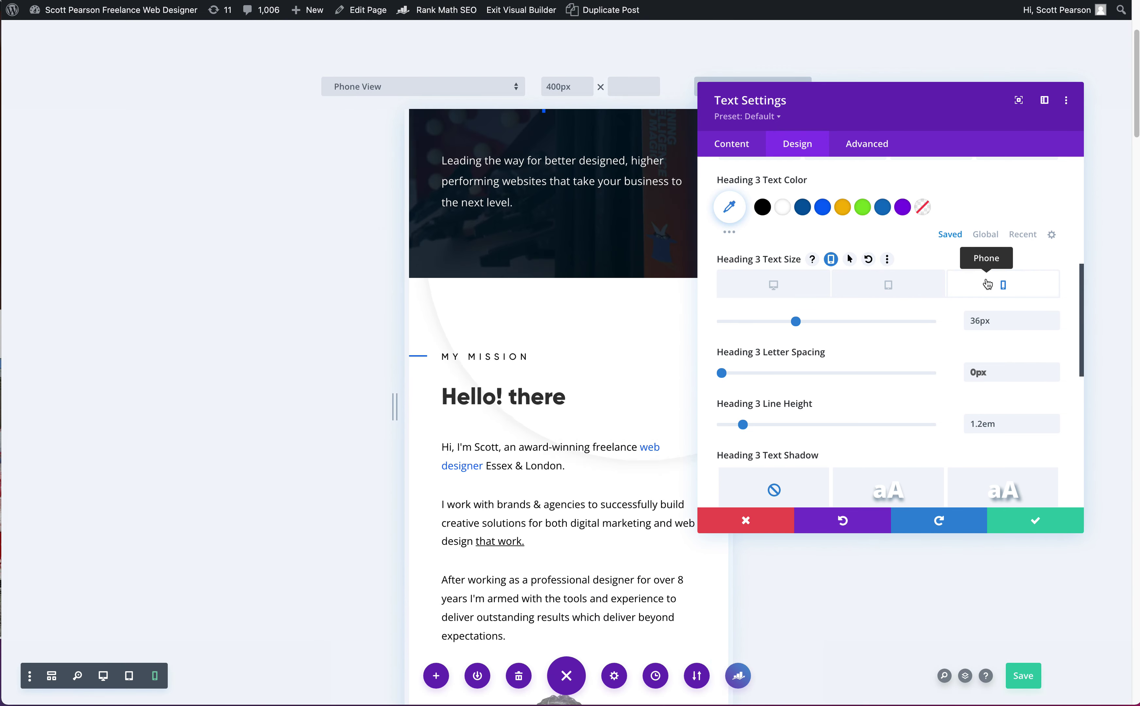
{"action": "left_click_drag", "start_coordinate": [797, 320], "coordinate": [855, 320]}
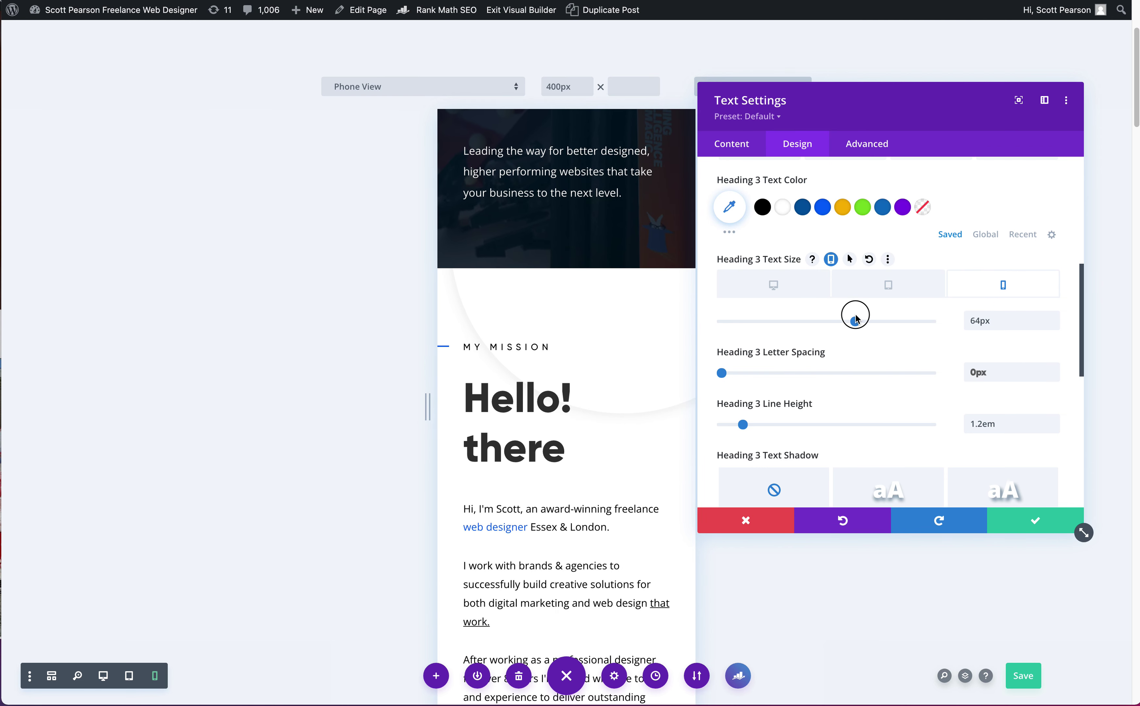
{"action": "scroll", "coordinate": [845, 309], "scroll_direction": "down", "scroll_amount": 5}
{"action": "scroll", "coordinate": [793, 333], "scroll_direction": "up", "scroll_amount": 7}
{"action": "scroll", "coordinate": [793, 333], "scroll_direction": "up", "scroll_amount": 3}
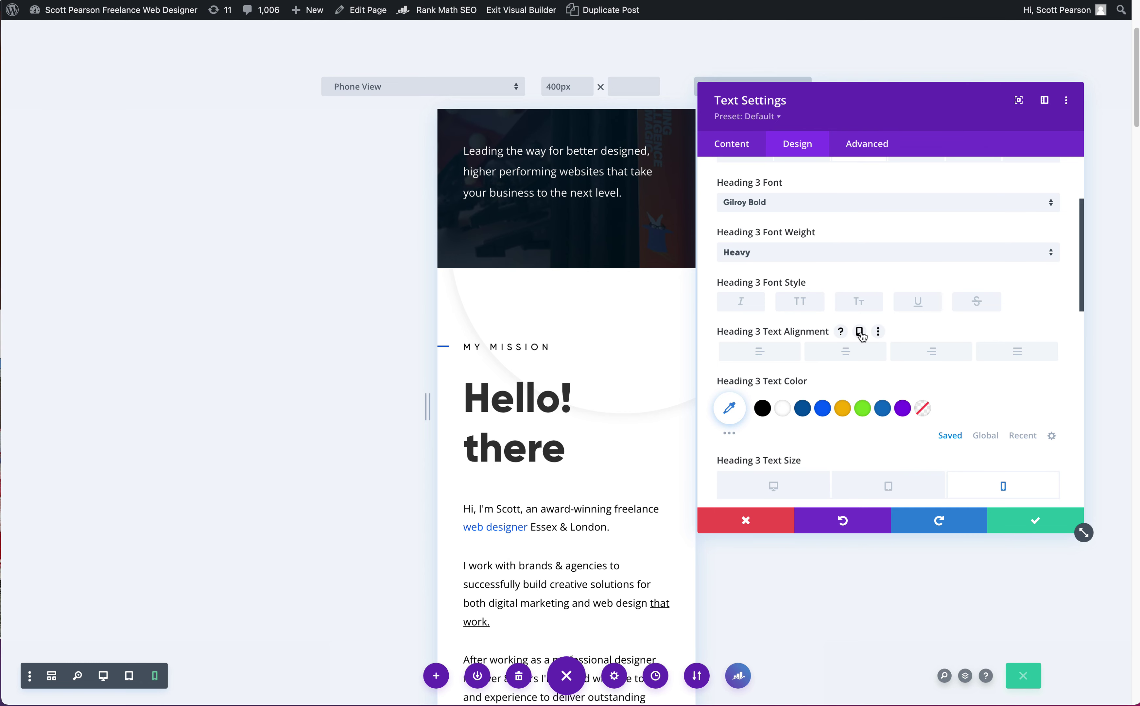
Enable responsive Heading 3 text alignment, centring the heading on phones and right-aligning it on desktop
{"action": "left_click", "coordinate": [859, 332]}
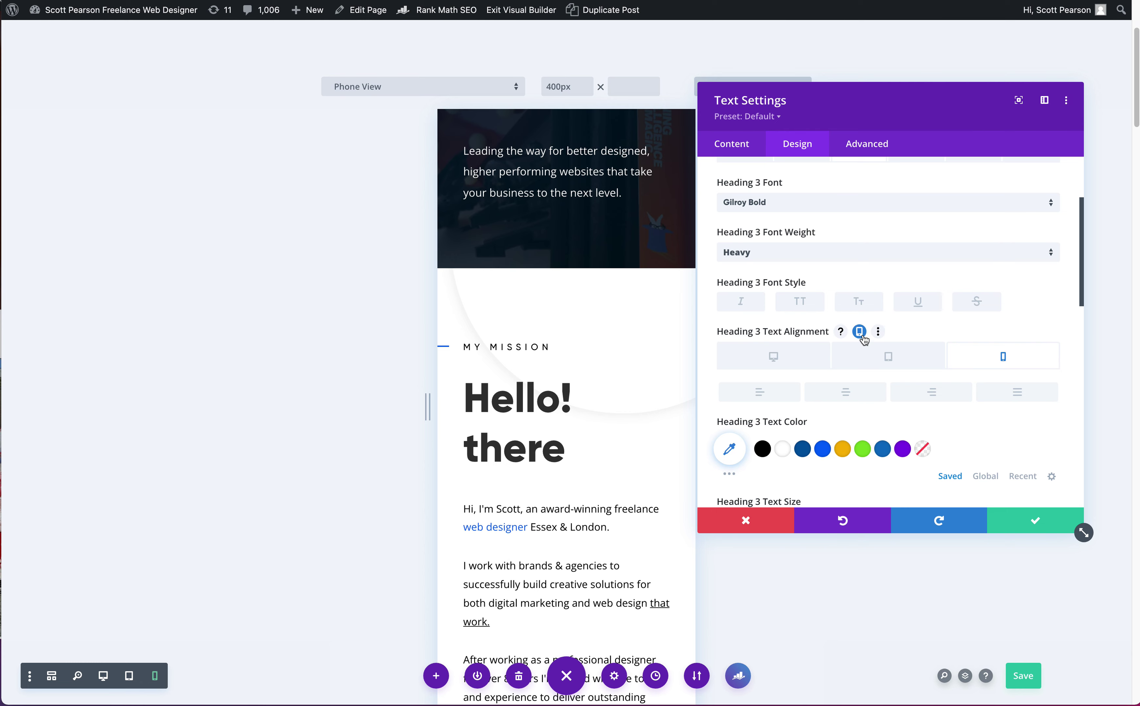
{"action": "left_click", "coordinate": [865, 393]}
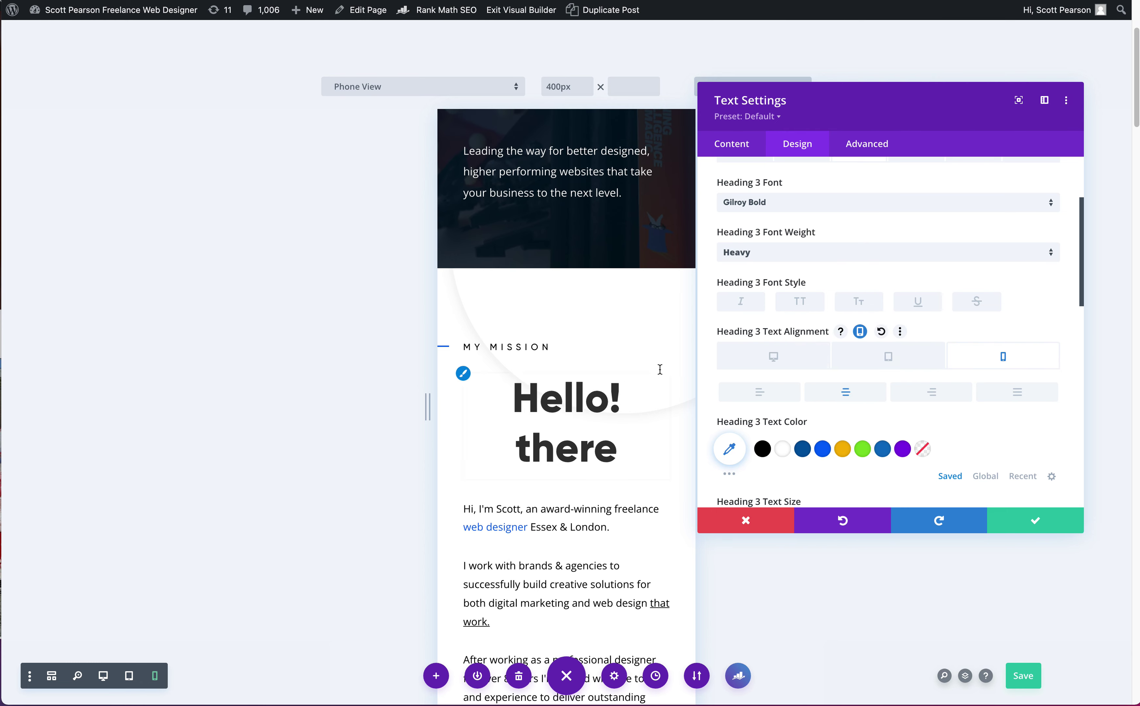
{"action": "left_click", "coordinate": [768, 357]}
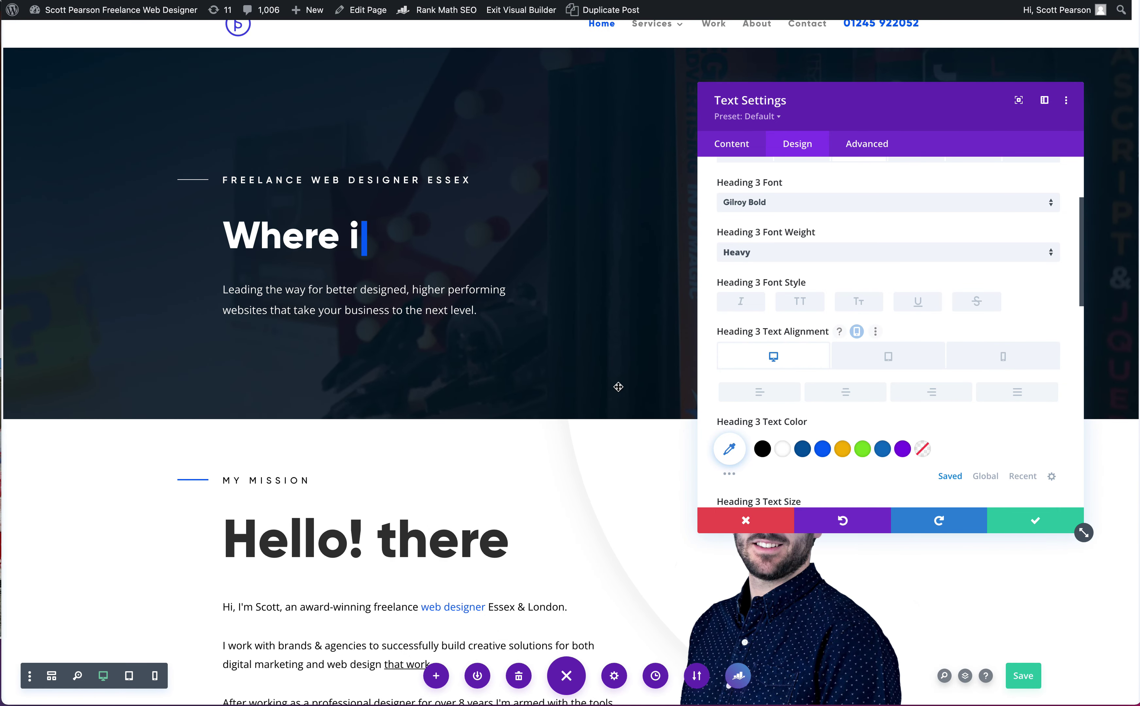
{"action": "left_click", "coordinate": [932, 394]}
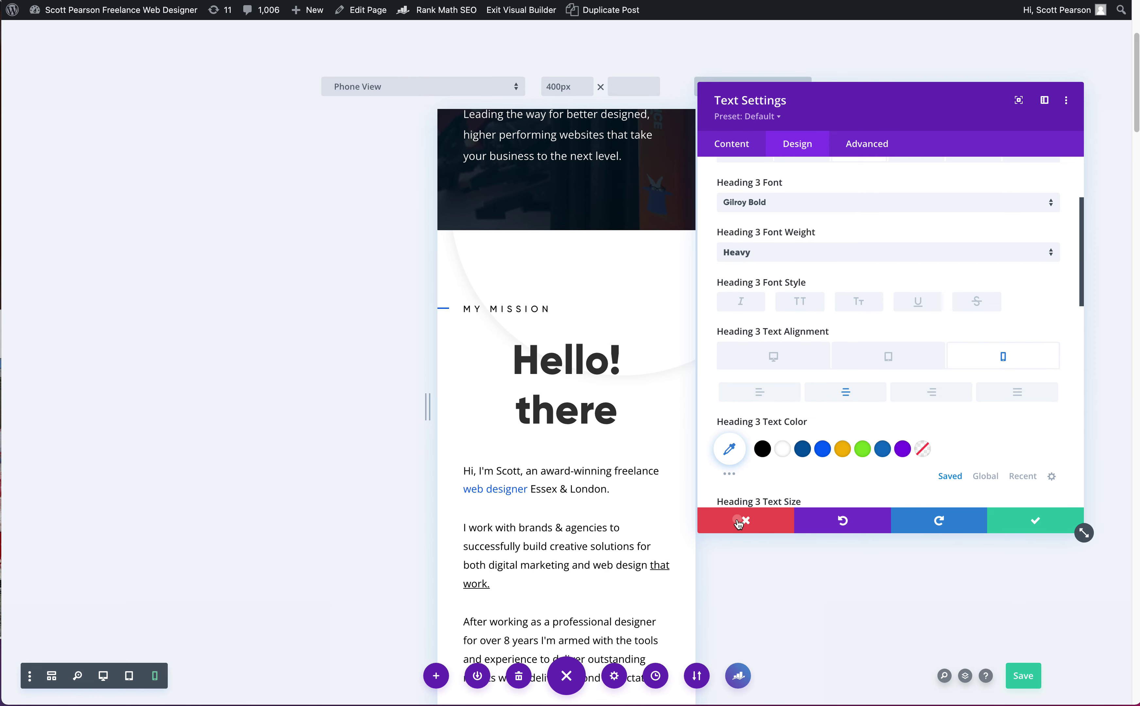
Discard the heading module's changes and return the page preview to desktop view
{"action": "left_click", "coordinate": [103, 675]}
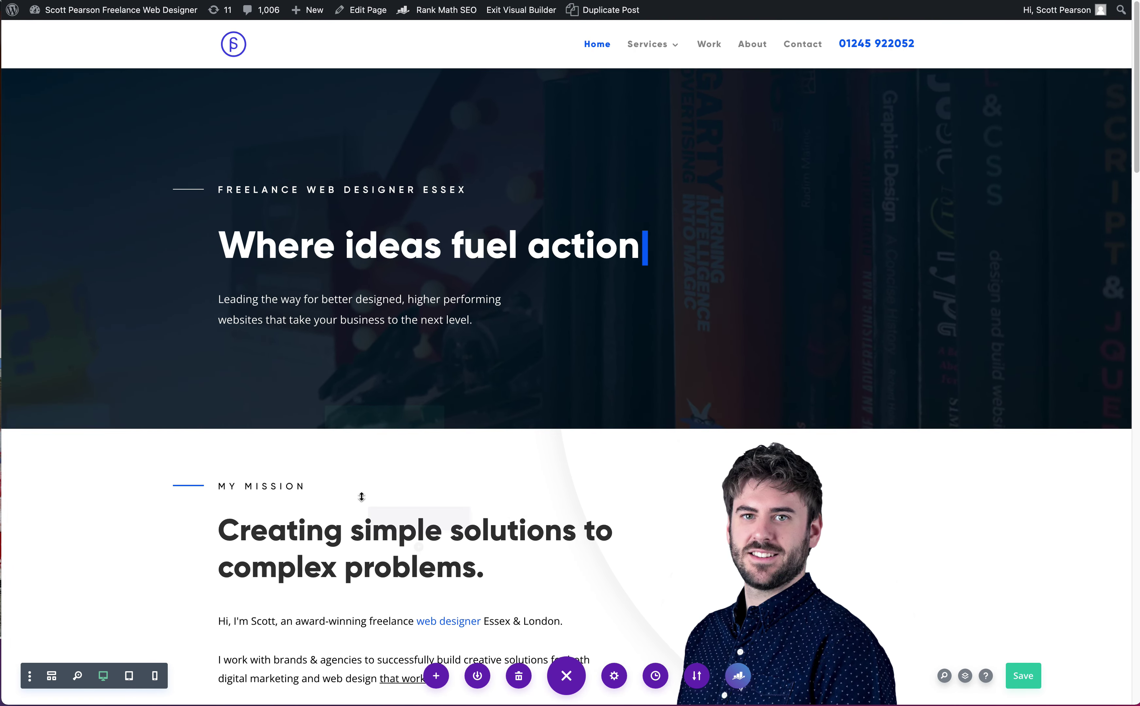
{"action": "scroll", "coordinate": [233, 529], "scroll_direction": "down", "scroll_amount": 3}
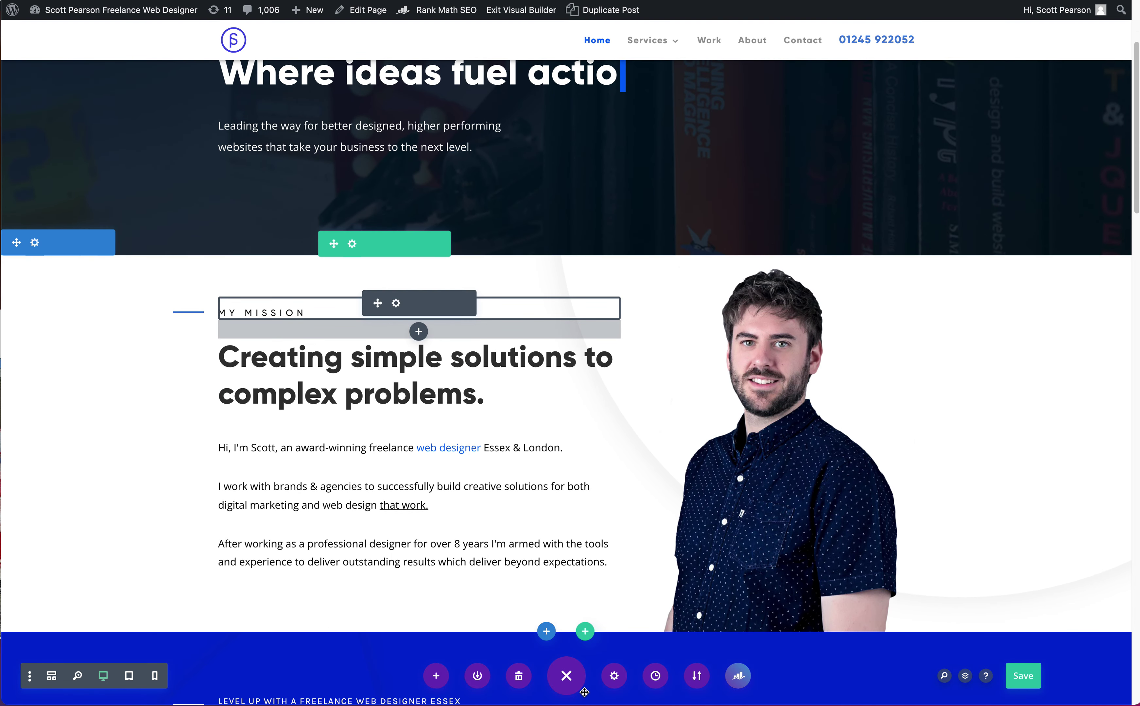
{"action": "scroll", "coordinate": [559, 503], "scroll_direction": "down", "scroll_amount": 1}
Collapse the builder's page controls and expand them again
{"action": "left_click", "coordinate": [567, 676]}
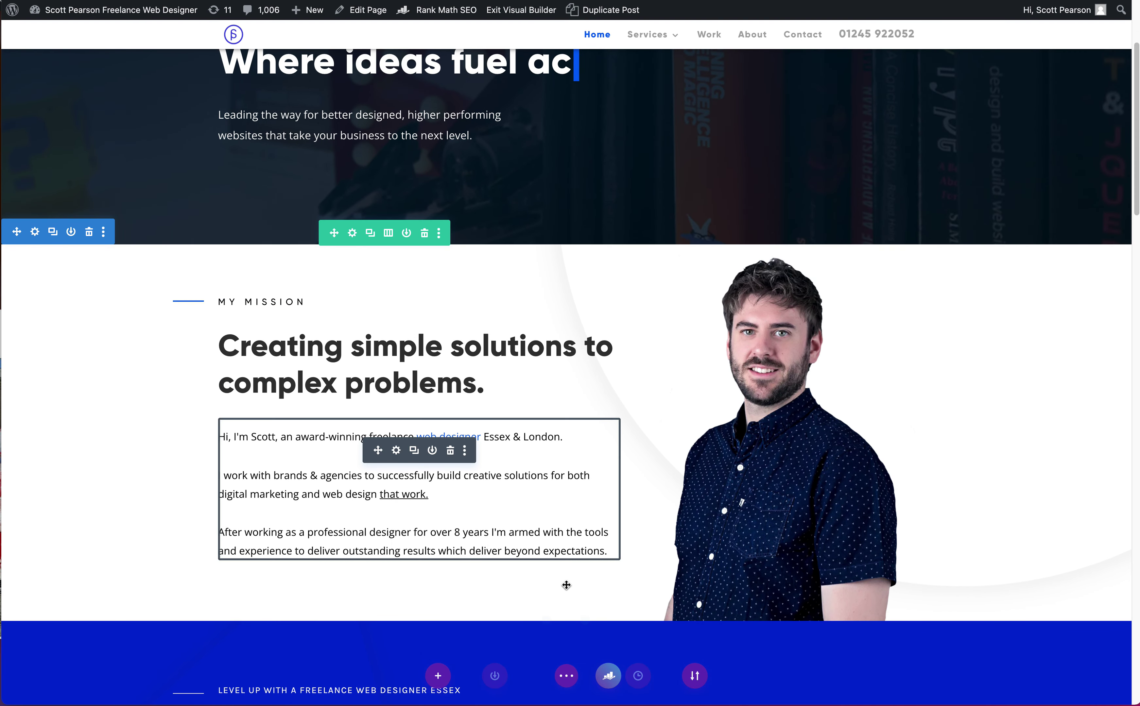
{"action": "scroll", "coordinate": [578, 635], "scroll_direction": "up", "scroll_amount": 2}
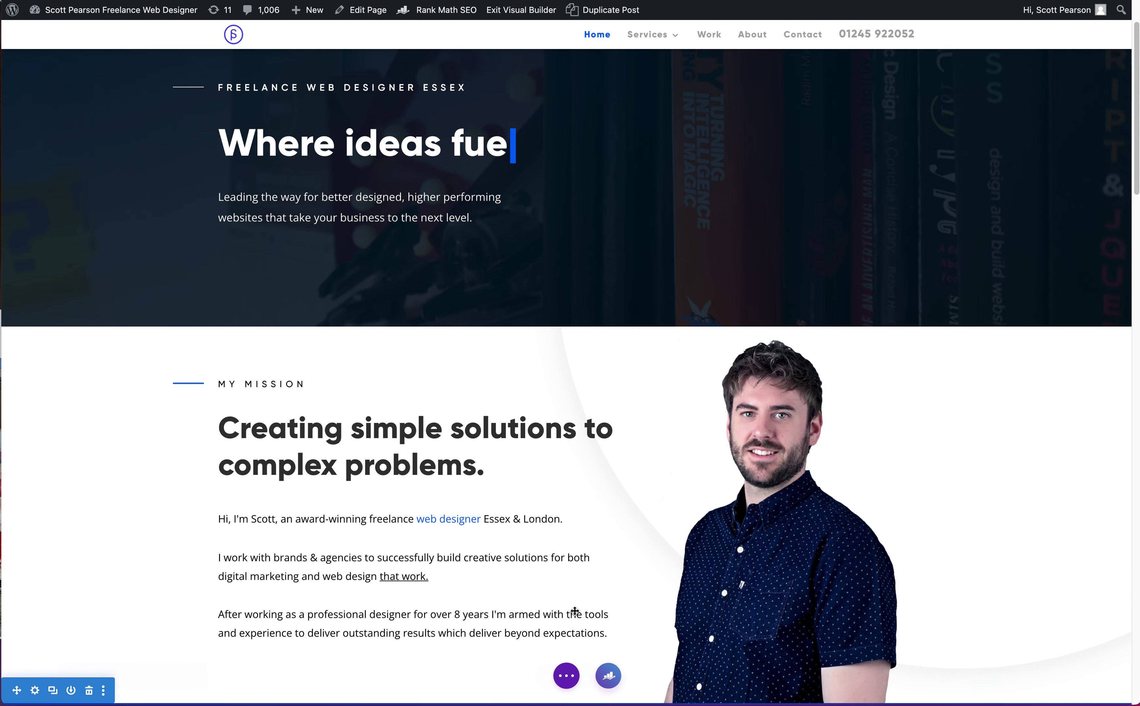
{"action": "left_click", "coordinate": [564, 680]}
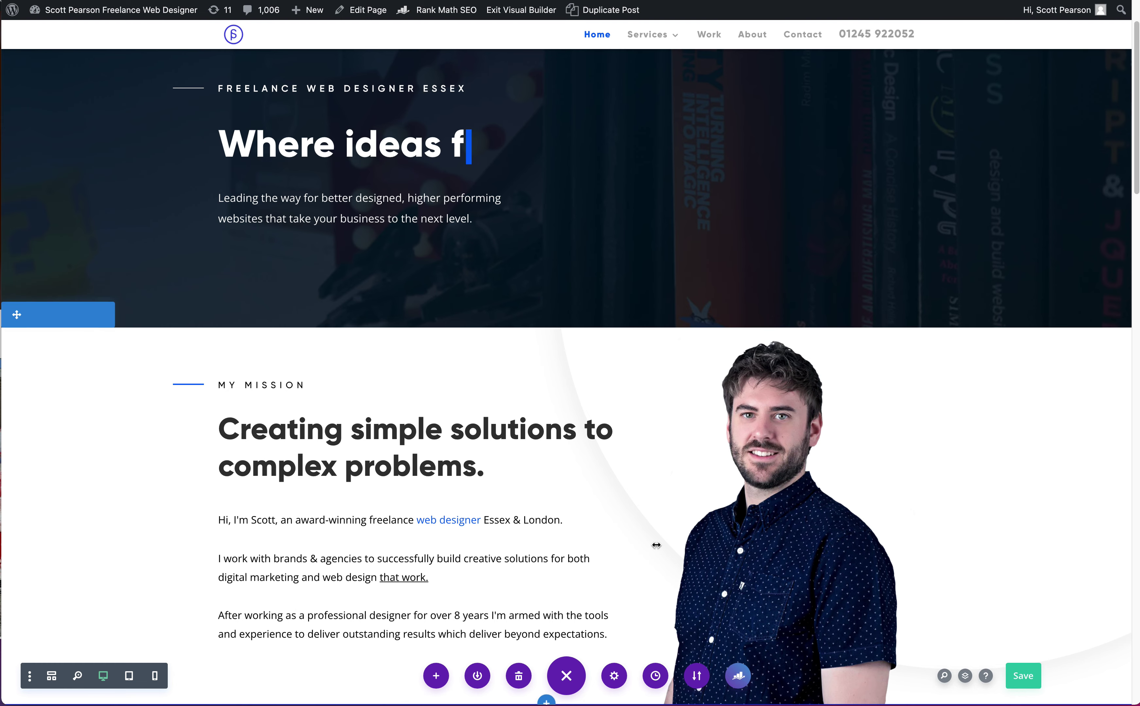
{"action": "type", "text": "uel a"}
{"action": "scroll", "coordinate": [663, 545], "scroll_direction": "down", "scroll_amount": 1}
{"action": "type", "text": "ction"}
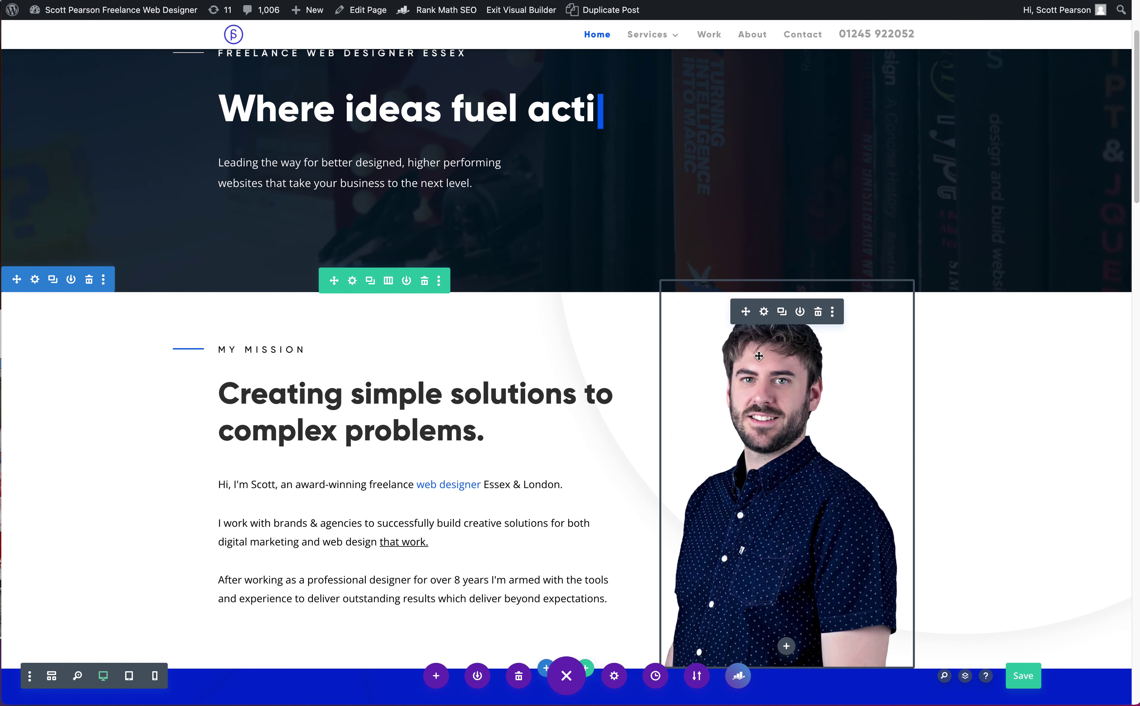
{"action": "key", "text": "BackSpace"}
{"action": "key", "text": "BackSpace"}
{"action": "key", "text": "BackSpace"}
{"action": "key", "text": "BackSpace"}
{"action": "key", "text": "BackSpace"}
{"action": "key", "text": "BackSpace"}
{"action": "key", "text": "BackSpace"}
{"action": "key", "text": "BackSpace"}
{"action": "key", "text": "BackSpace"}
{"action": "key", "text": "BackSpace"}
{"action": "key", "text": "BackSpace"}
{"action": "key", "text": "BackSpace"}
{"action": "key", "text": "BackSpace"}
{"action": "key", "text": "BackSpace"}
{"action": "key", "text": "BackSpace"}
{"action": "key", "text": "BackSpace"}
{"action": "key", "text": "BackSpace"}
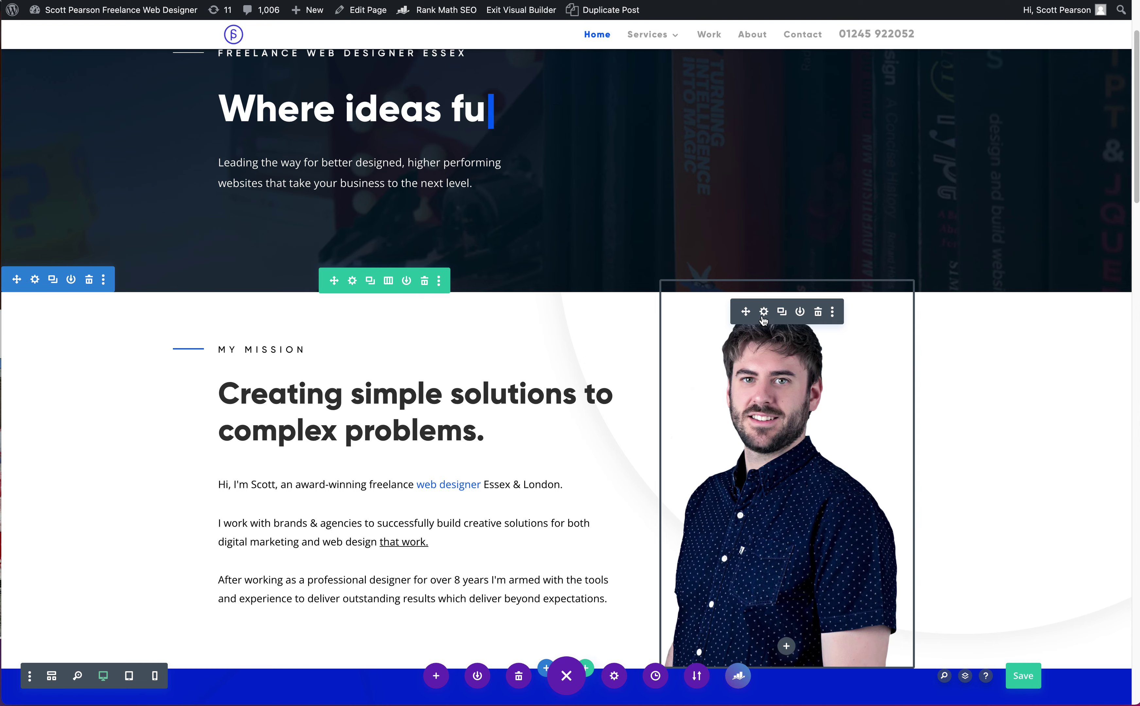
{"action": "type", "text": "mark"}
Replace the portrait image in the My Mission section with startup.svg from the media library
{"action": "left_click", "coordinate": [764, 312]}
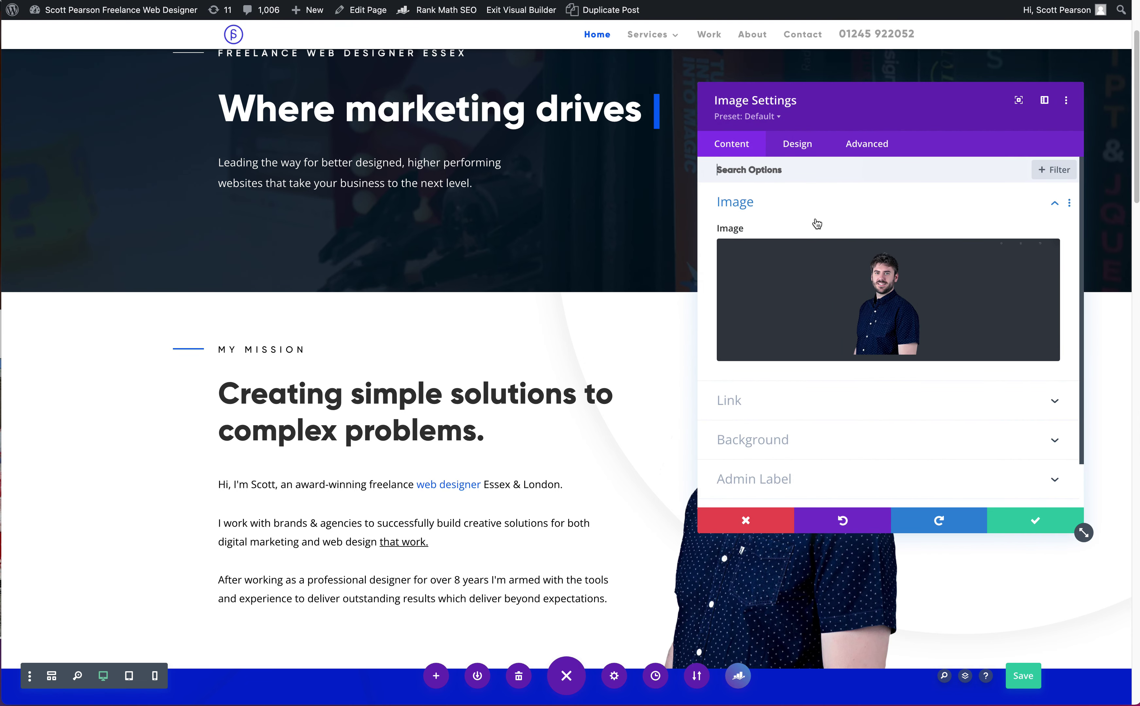
{"action": "left_click_drag", "start_coordinate": [876, 112], "coordinate": [359, 138]}
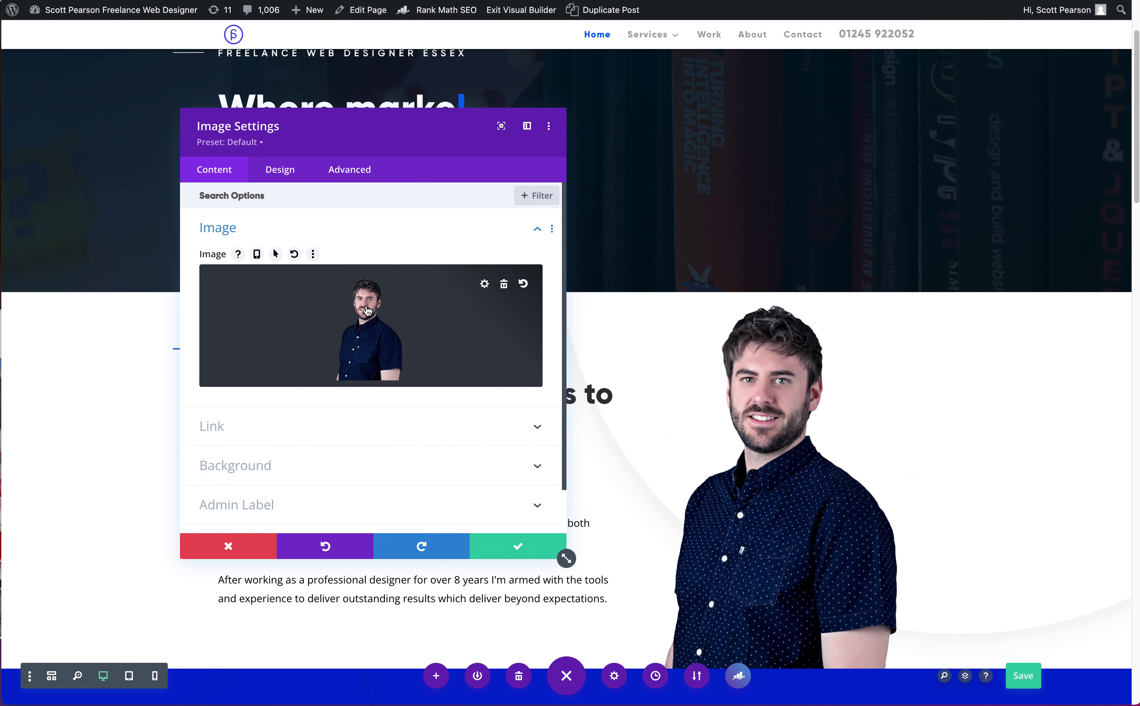
{"action": "left_click", "coordinate": [367, 310]}
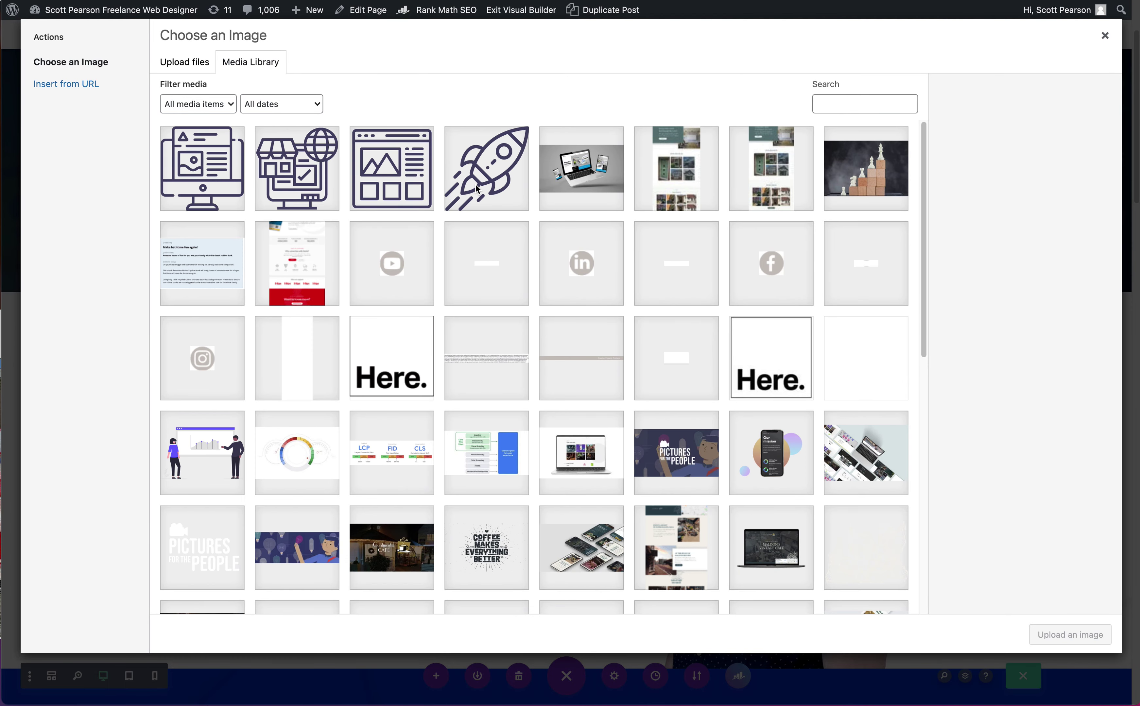
{"action": "left_click", "coordinate": [477, 189]}
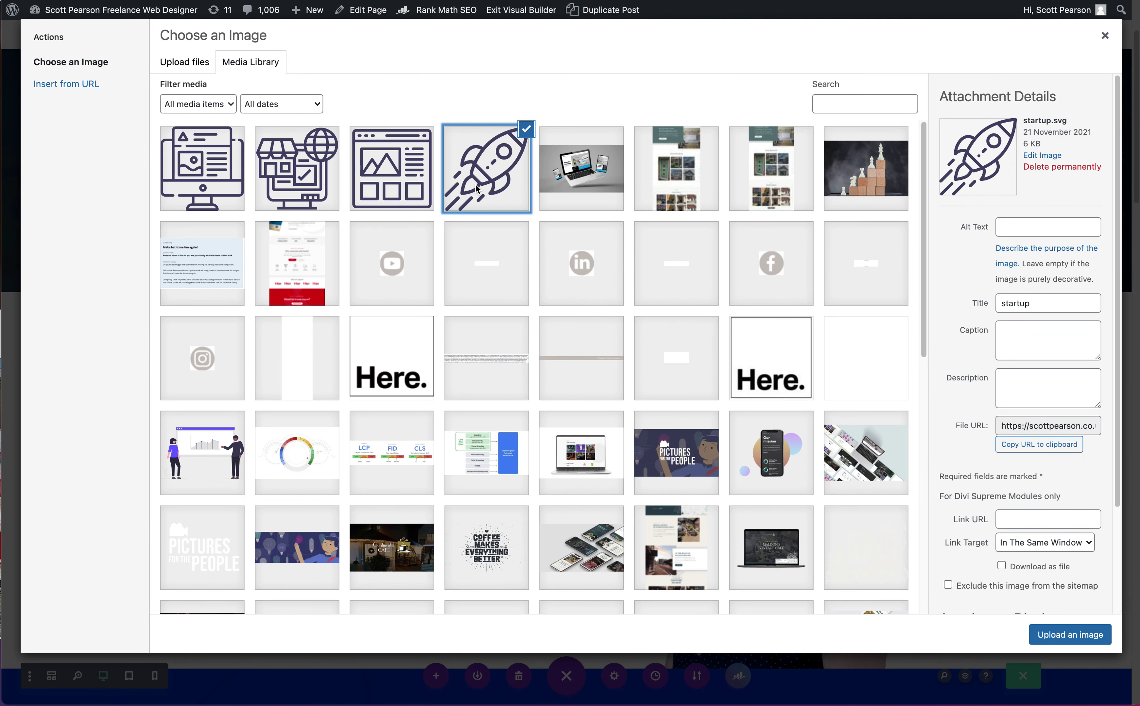
{"action": "left_click", "coordinate": [1054, 635]}
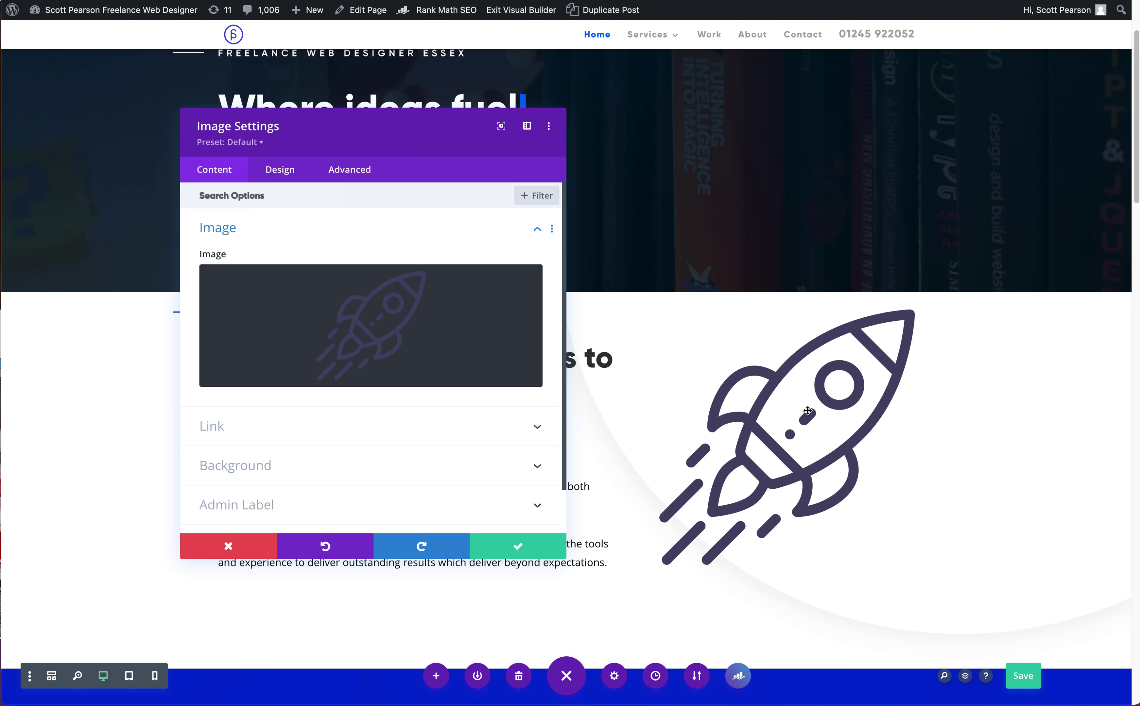
Set the rocket image's desktop width to 84% in its sizing options
{"action": "left_click", "coordinate": [287, 176]}
{"action": "left_click", "coordinate": [236, 269]}
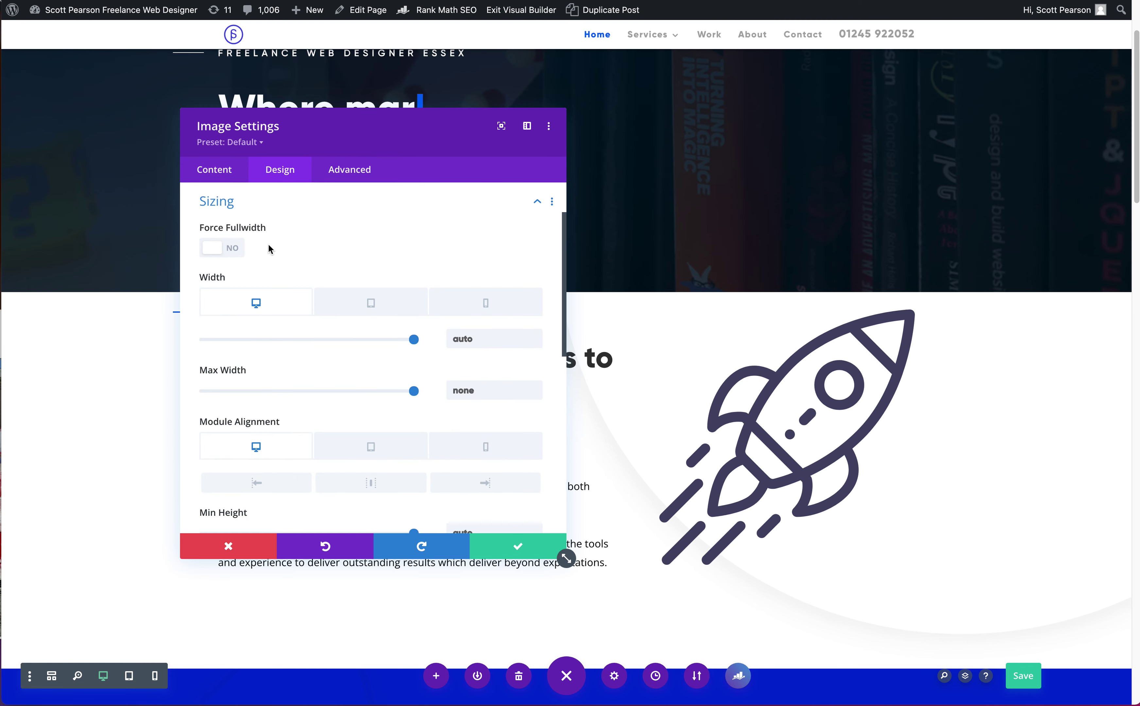
{"action": "mouse_move", "coordinate": [396, 343]}
{"action": "left_mouse_down"}
{"action": "mouse_move", "coordinate": [278, 333]}
{"action": "mouse_move", "coordinate": [400, 338]}
{"action": "mouse_move", "coordinate": [379, 338]}
{"action": "left_mouse_up"}
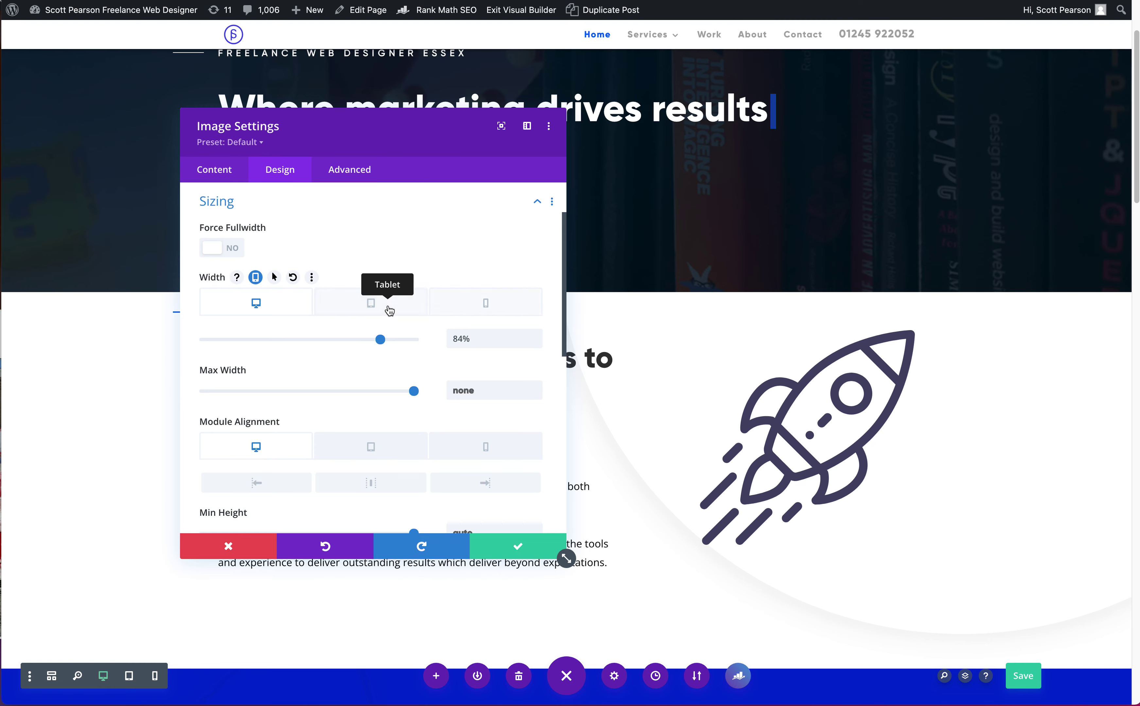
Try right and left module alignment for the rocket image on desktop, clearing each choice again
{"action": "scroll", "coordinate": [329, 263], "scroll_direction": "up", "scroll_amount": 1}
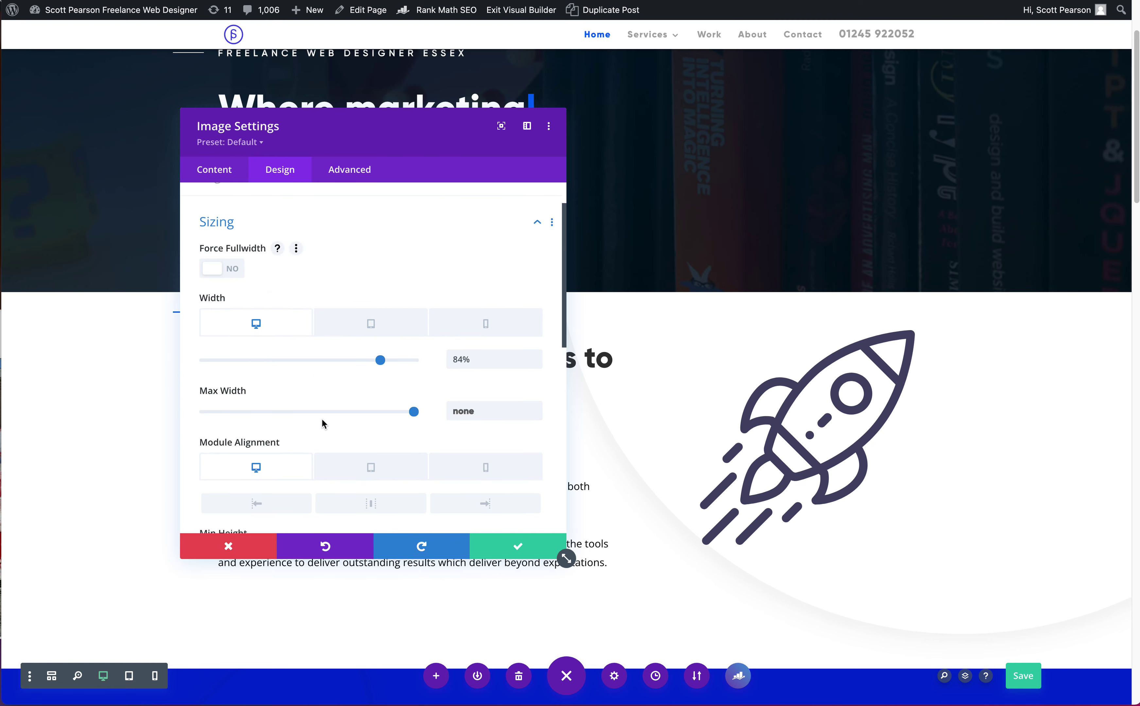
{"action": "scroll", "coordinate": [374, 444], "scroll_direction": "down", "scroll_amount": 1}
{"action": "left_click", "coordinate": [467, 469]}
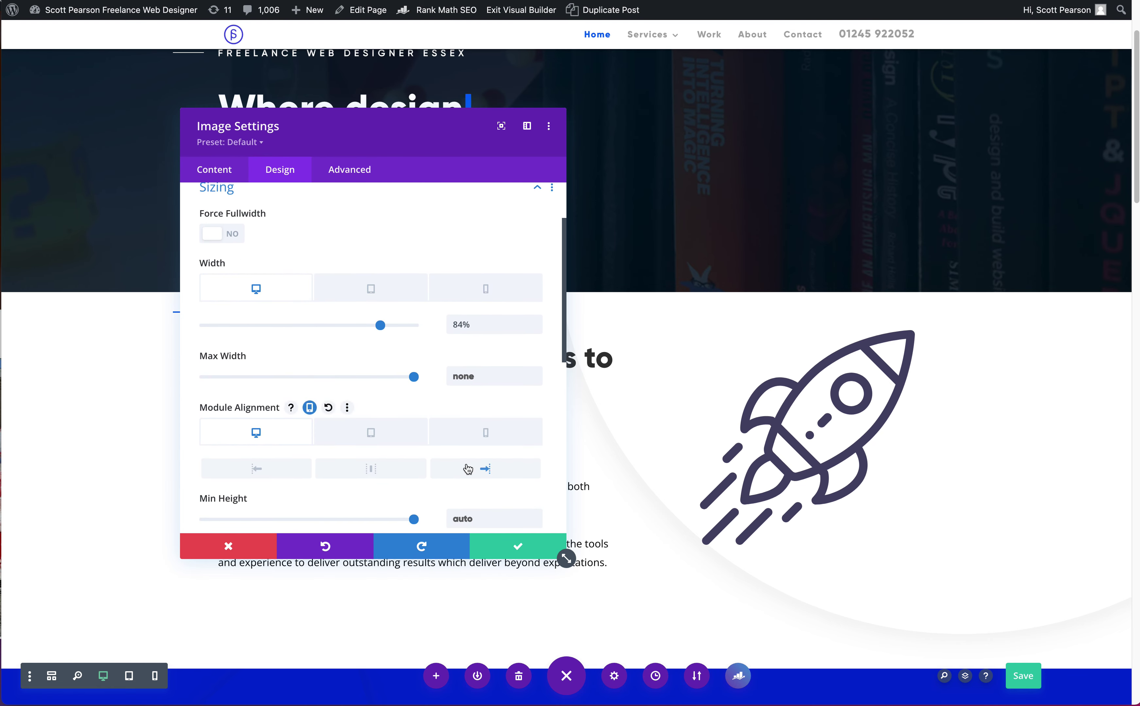
{"action": "left_click", "coordinate": [468, 470]}
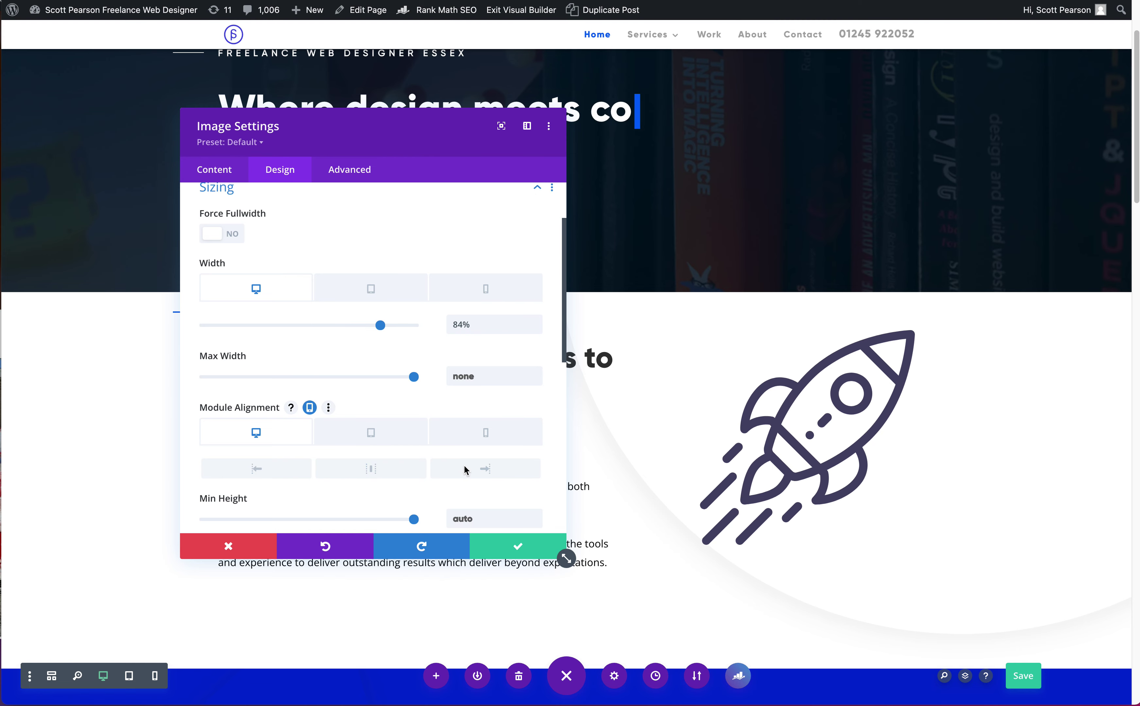
{"action": "left_click", "coordinate": [266, 470]}
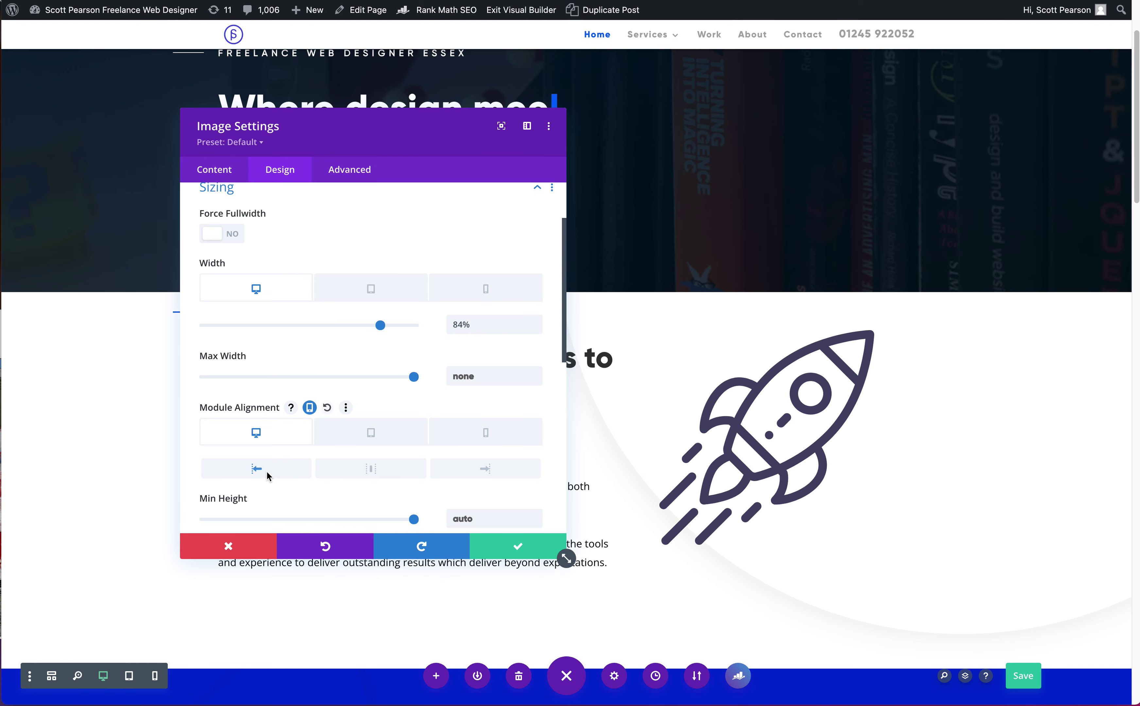
{"action": "left_click", "coordinate": [266, 470]}
{"action": "scroll", "coordinate": [330, 439], "scroll_direction": "down", "scroll_amount": 5}
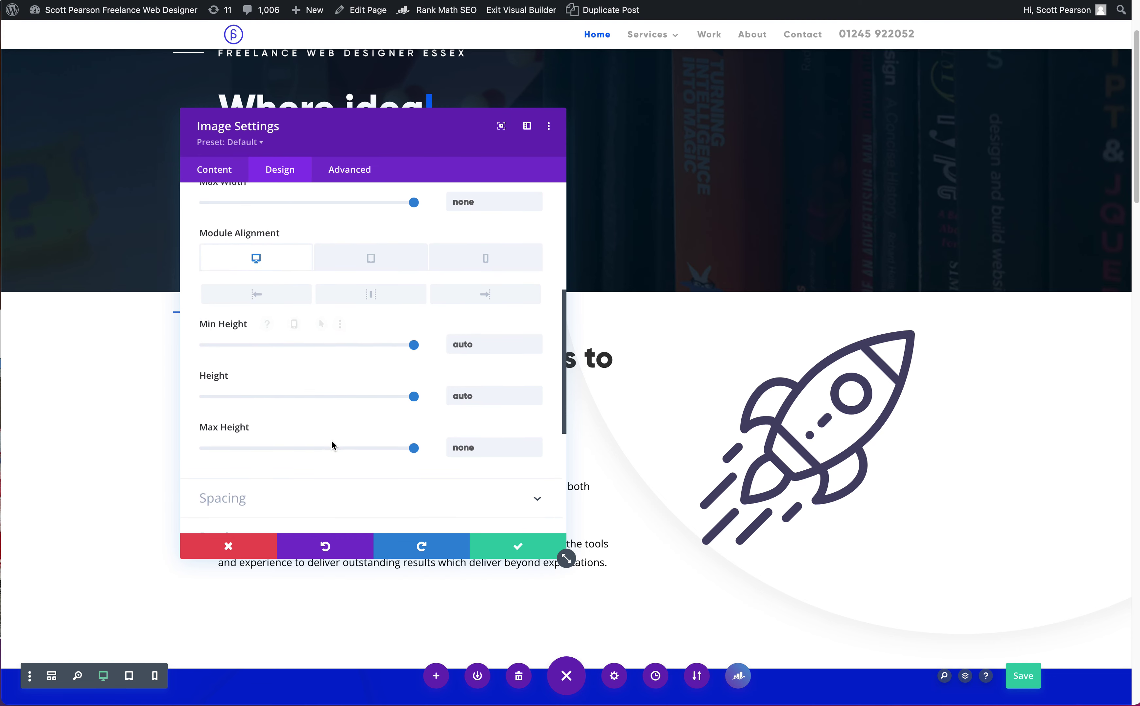
{"action": "scroll", "coordinate": [303, 315], "scroll_direction": "up", "scroll_amount": 5}
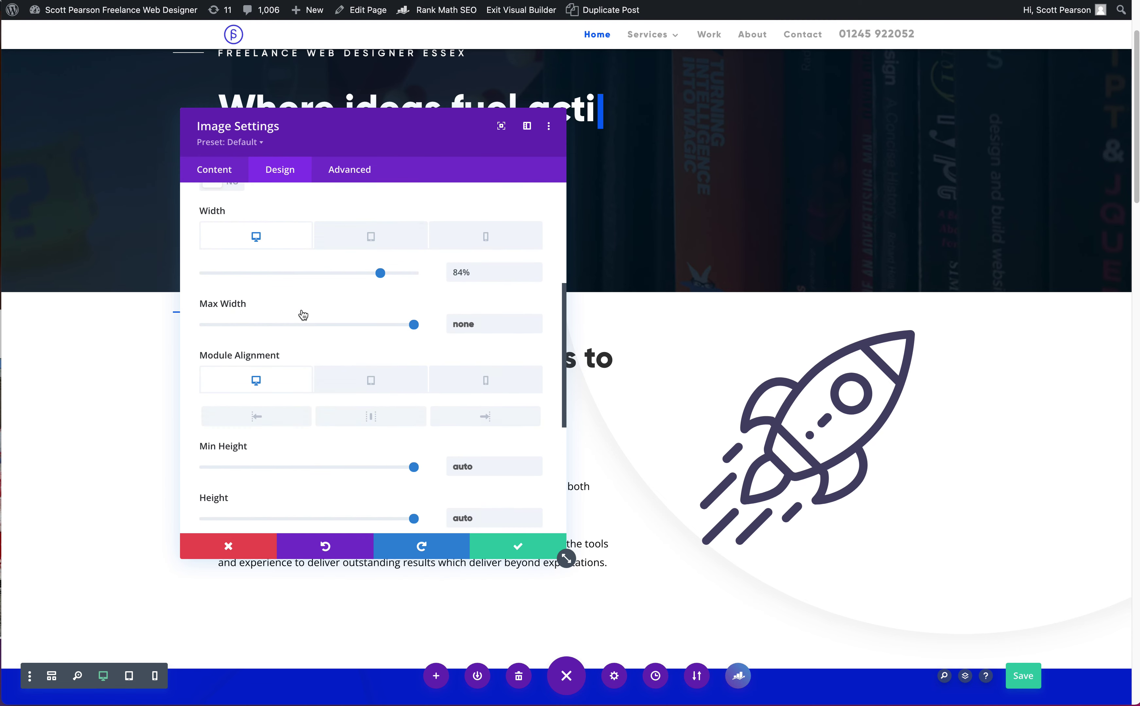
Set the rocket image's top margin to 90px, apply the image settings and save the page
{"action": "left_click", "coordinate": [267, 262]}
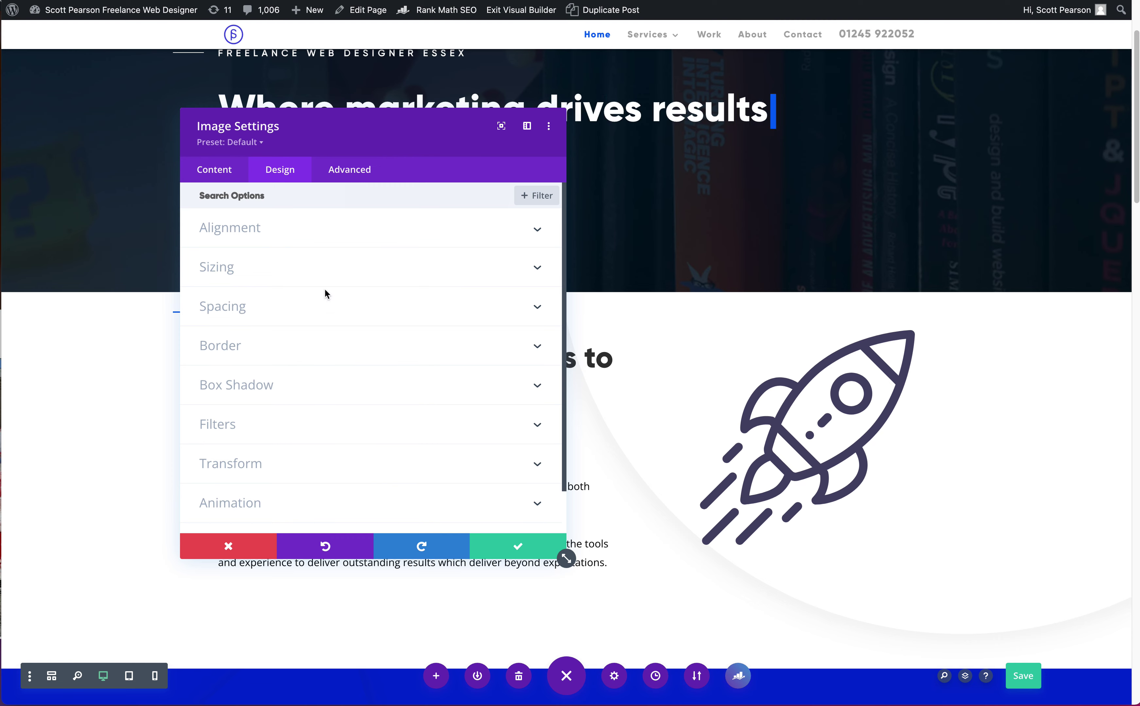
{"action": "left_click", "coordinate": [229, 170]}
{"action": "left_click", "coordinate": [293, 169]}
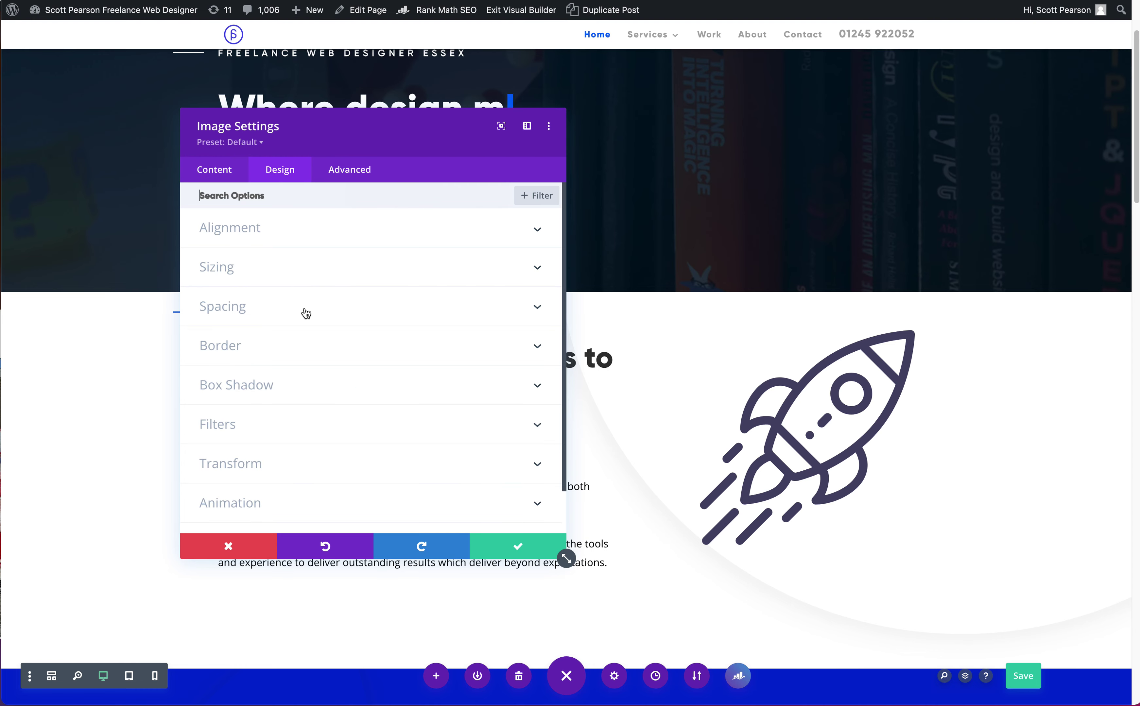
{"action": "scroll", "coordinate": [295, 280], "scroll_direction": "down", "scroll_amount": 2}
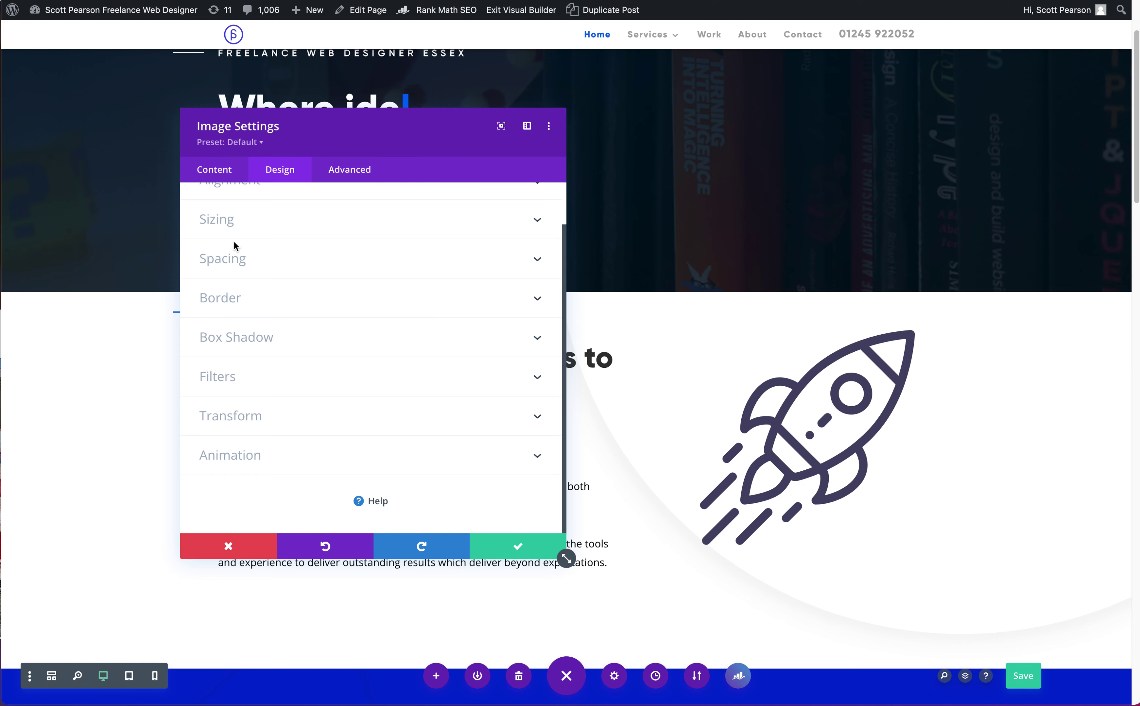
{"action": "left_click", "coordinate": [232, 256]}
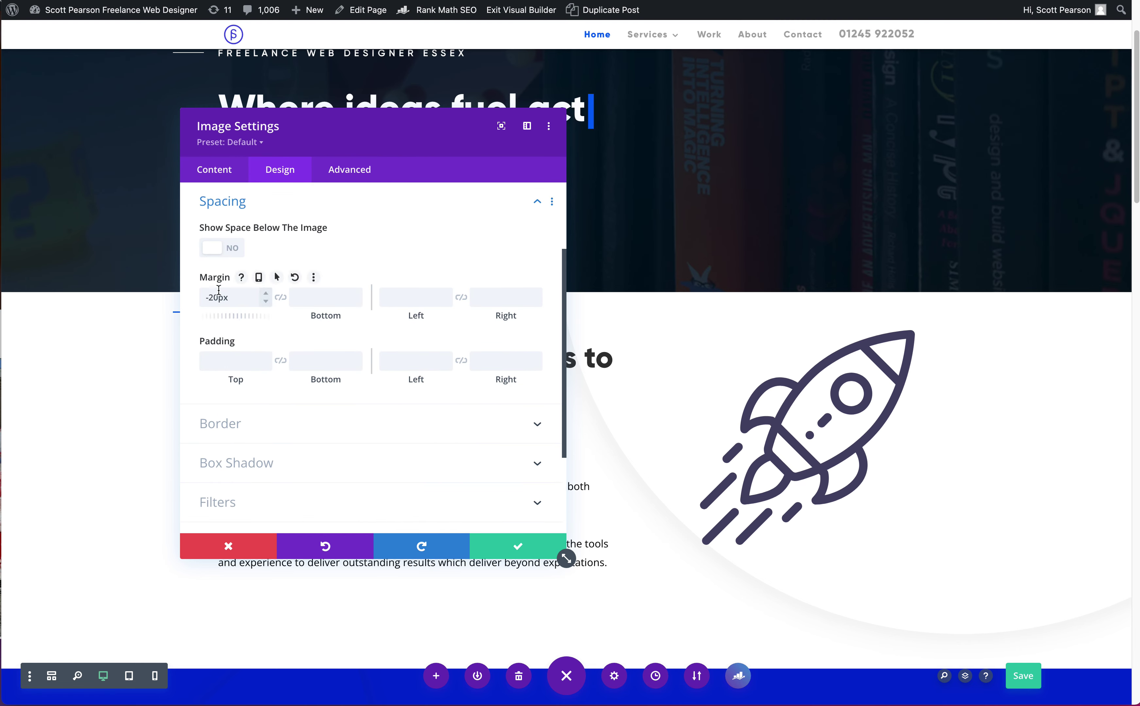
{"action": "double_click", "coordinate": [232, 298]}
{"action": "key", "text": "BackSpace"}
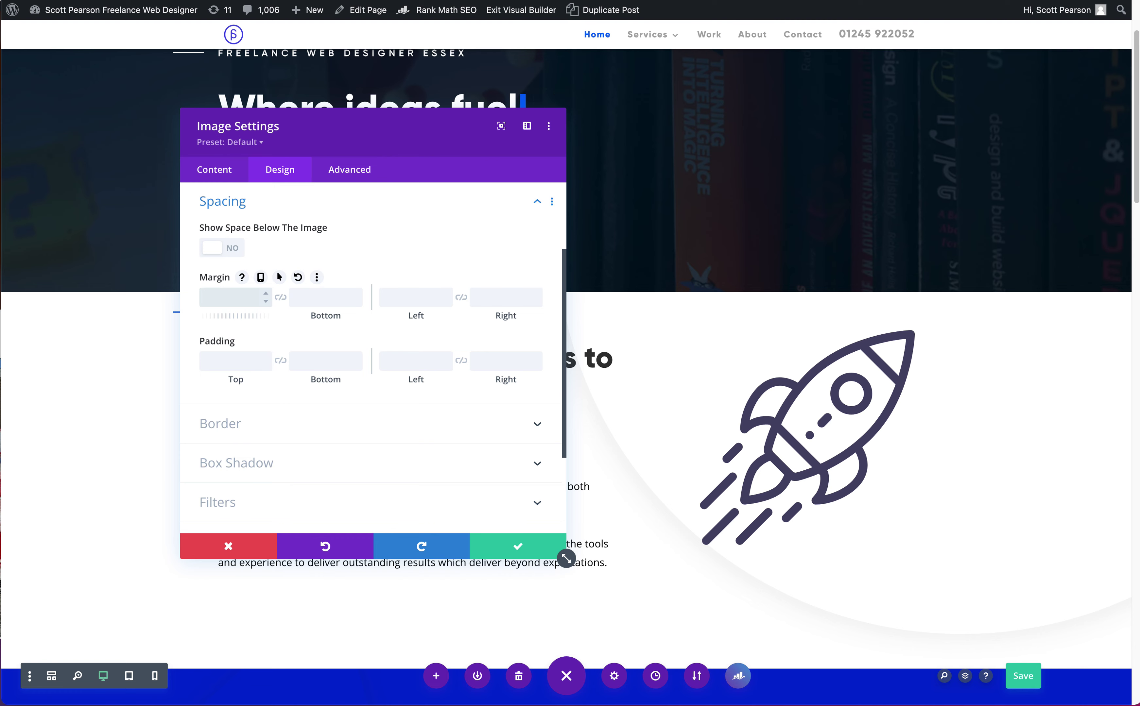
{"action": "type", "text": "6px"}
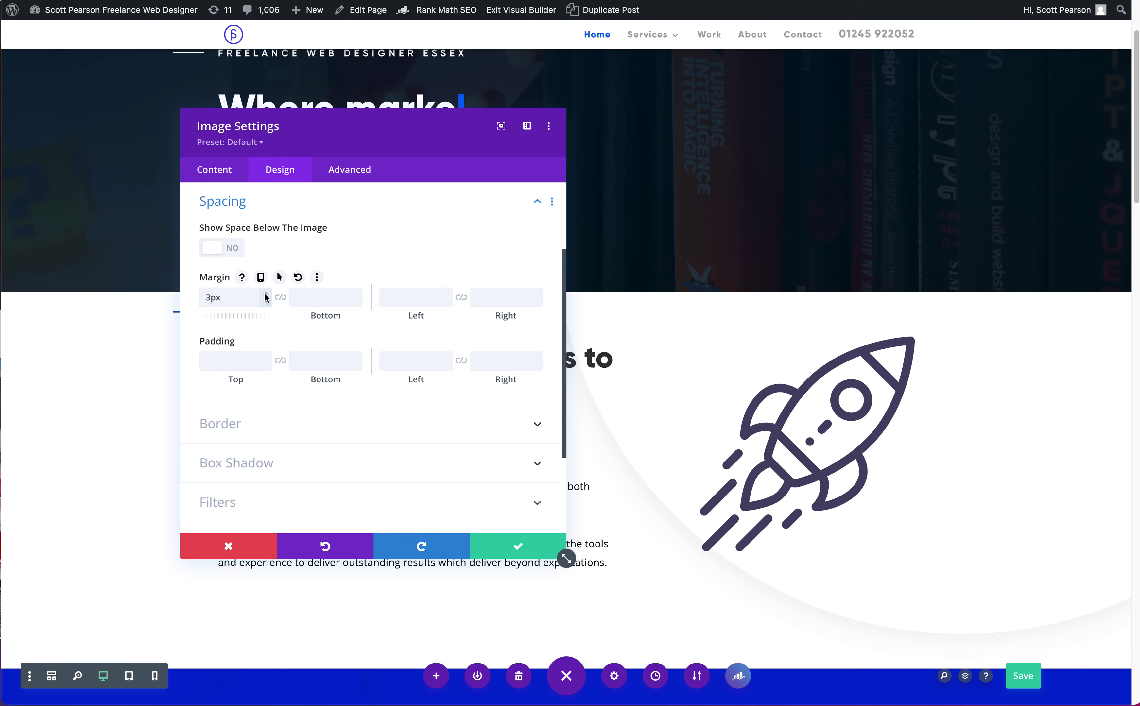
{"action": "key", "text": "Up"}
{"action": "key", "text": "Up"}
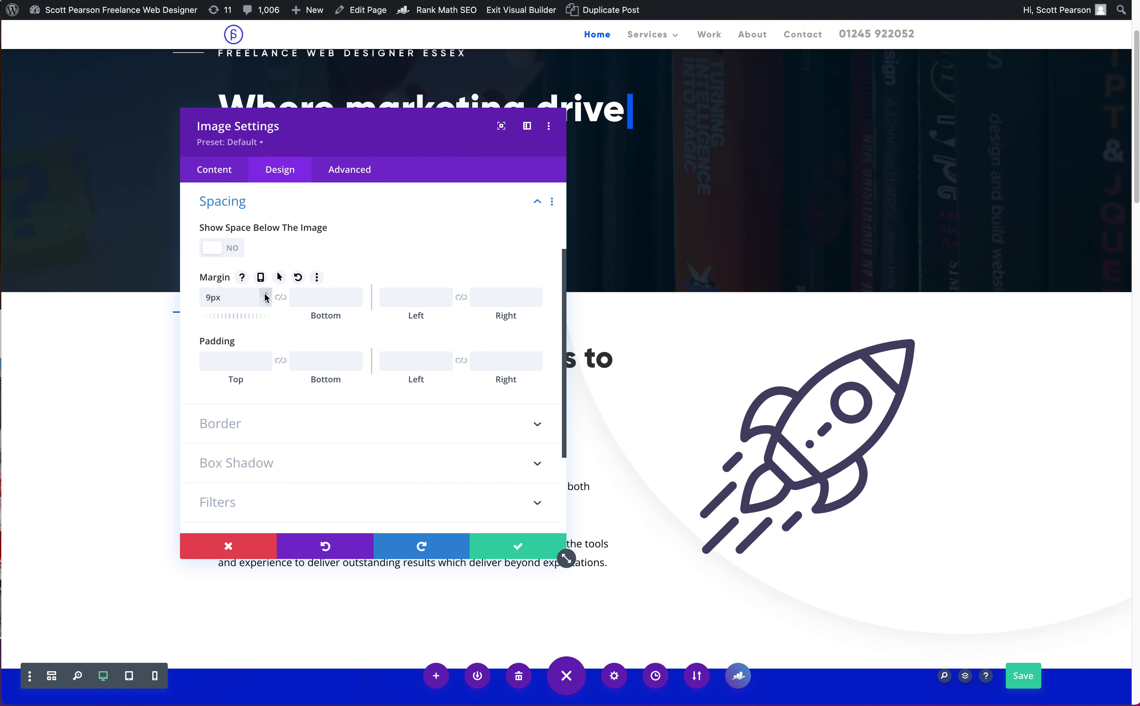
{"action": "key", "text": "Up"}
{"action": "key", "text": "Up"}
{"action": "key", "text": "Up"}
{"action": "key", "text": "Up"}
{"action": "key", "text": "Up"}
{"action": "key", "text": "Up"}
{"action": "key", "text": "Up"}
{"action": "key", "text": "Up"}
{"action": "key", "text": "Up"}
{"action": "key", "text": "Up"}
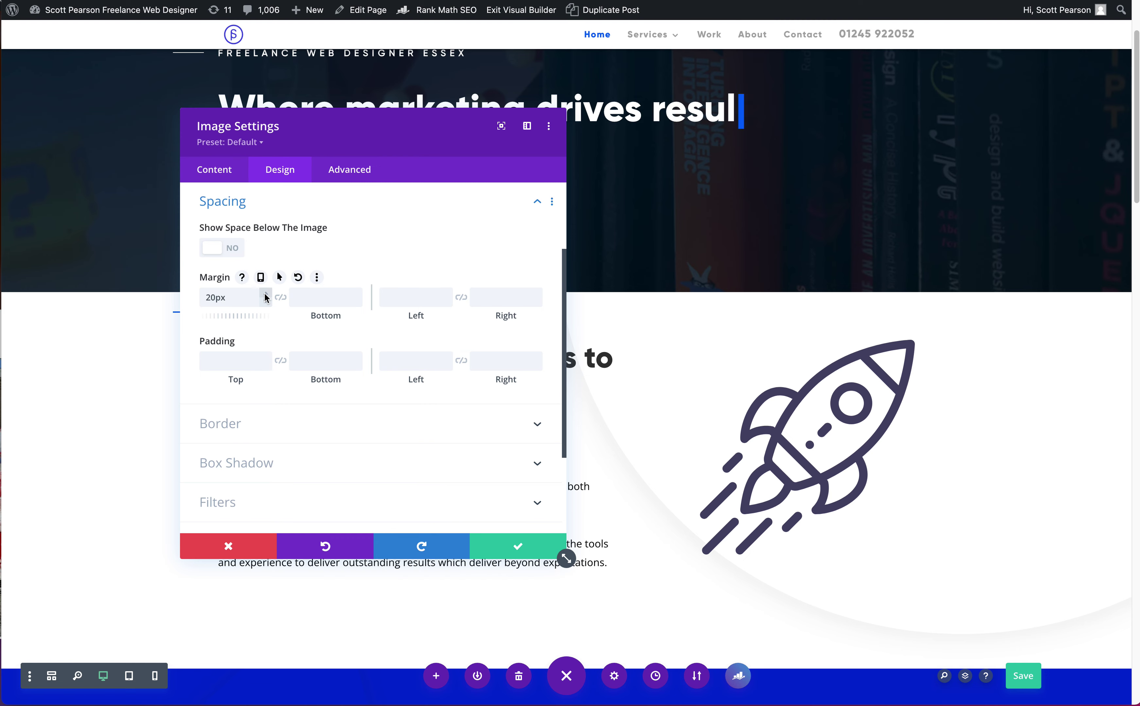
{"action": "key", "text": "Up"}
{"action": "key", "text": "Up"}
{"action": "key", "text": "Up"}
{"action": "key", "text": "Up"}
{"action": "key", "text": "Up"}
{"action": "key", "text": "Up"}
{"action": "key", "text": "Up"}
{"action": "key", "text": "Up"}
{"action": "key", "text": "Up"}
{"action": "key", "text": "Up"}
{"action": "key", "text": "Up"}
{"action": "key", "text": "Up"}
{"action": "key", "text": "Up"}
{"action": "key", "text": "Up"}
{"action": "key", "text": "Up"}
{"action": "key", "text": "Up"}
{"action": "key", "text": "Up"}
{"action": "key", "text": "Up"}
{"action": "key", "text": "Up"}
{"action": "key", "text": "Up"}
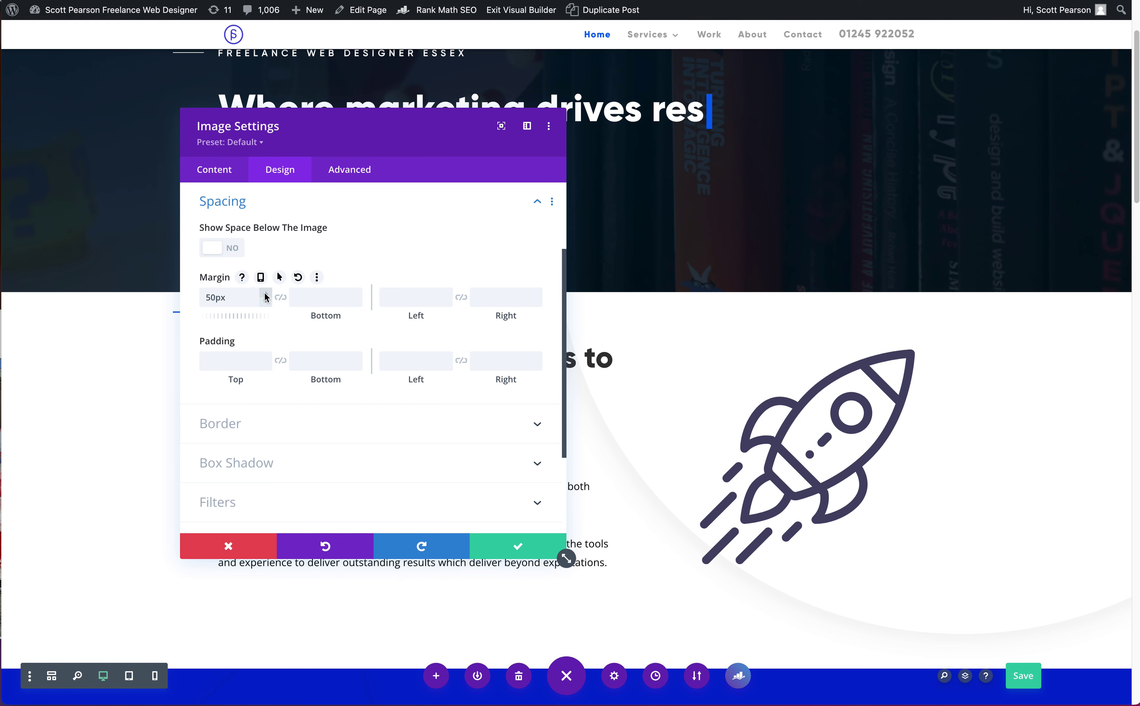
{"action": "key", "text": "Up"}
{"action": "key", "text": "Up"}
{"action": "key", "text": "Up"}
{"action": "key", "text": "Up"}
{"action": "key", "text": "Up"}
{"action": "key", "text": "Up"}
{"action": "key", "text": "Up"}
{"action": "key", "text": "Up"}
{"action": "key", "text": "Up"}
{"action": "key", "text": "Up"}
{"action": "key", "text": "Up"}
{"action": "key", "text": "Up"}
{"action": "key", "text": "Up"}
{"action": "key", "text": "Up"}
{"action": "key", "text": "Up"}
{"action": "key", "text": "Up"}
{"action": "key", "text": "Up"}
{"action": "key", "text": "Up"}
{"action": "key", "text": "Up"}
{"action": "key", "text": "Up"}
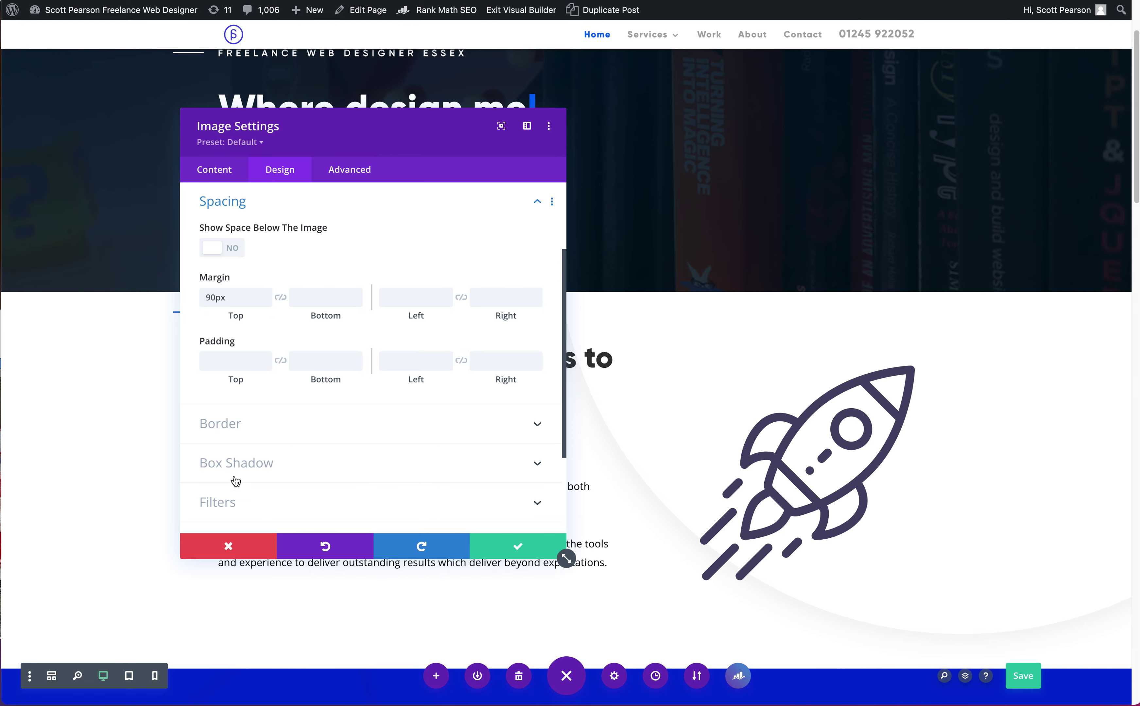
{"action": "key", "text": "super+s"}
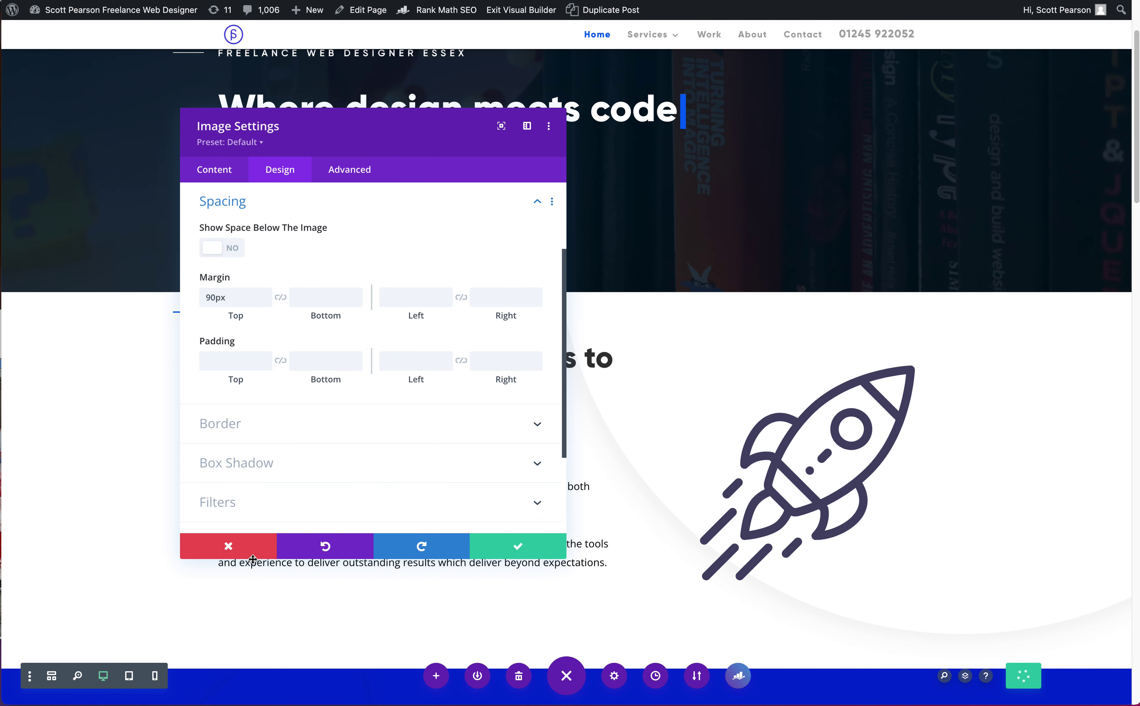
{"action": "left_click", "coordinate": [515, 545]}
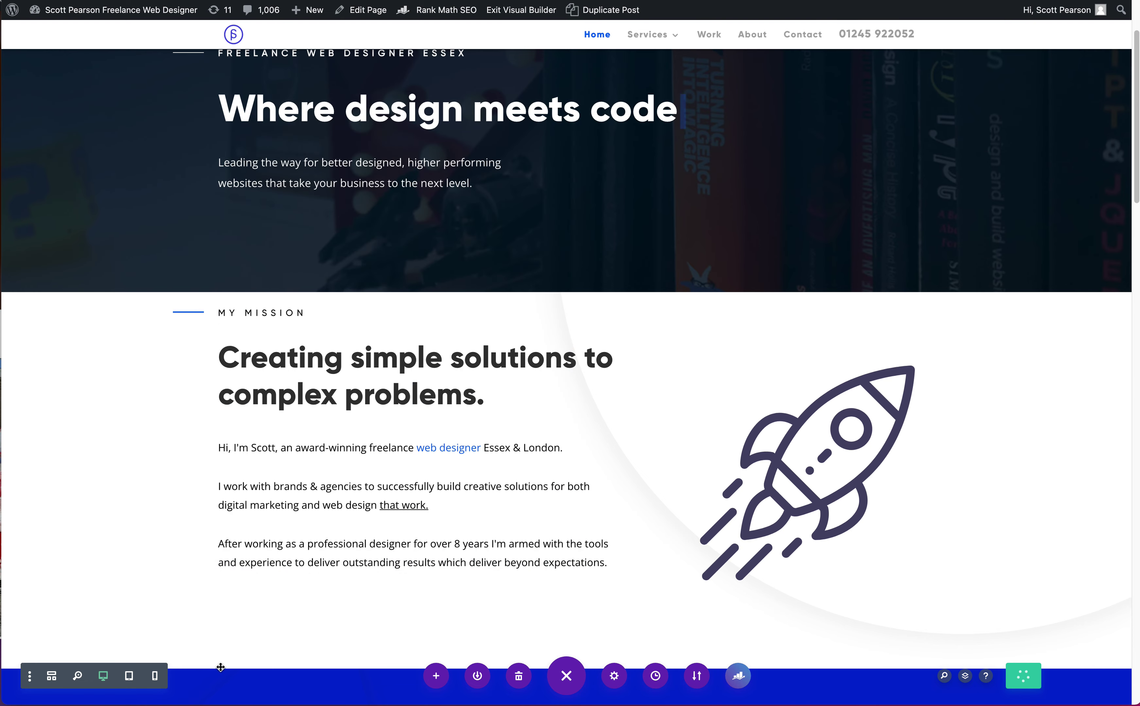
Preview the page in tablet and phone views and examine how the rocket image appears in the My Mission section
{"action": "left_click", "coordinate": [133, 680]}
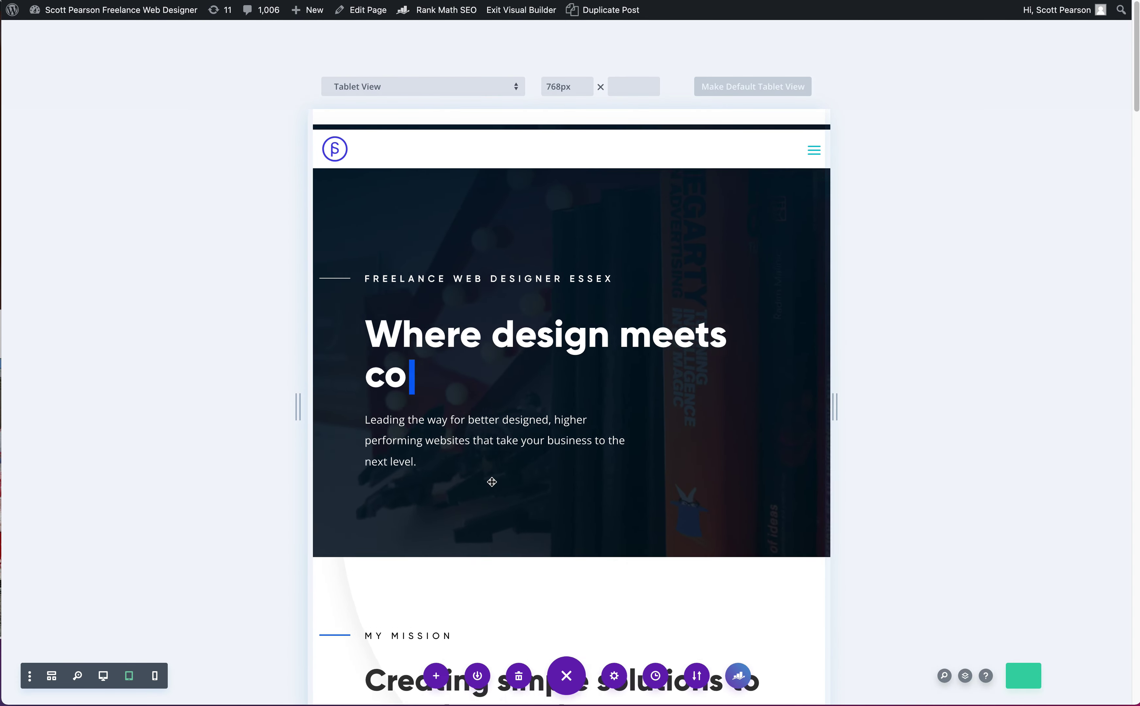
{"action": "scroll", "coordinate": [493, 480], "scroll_direction": "down", "scroll_amount": 12}
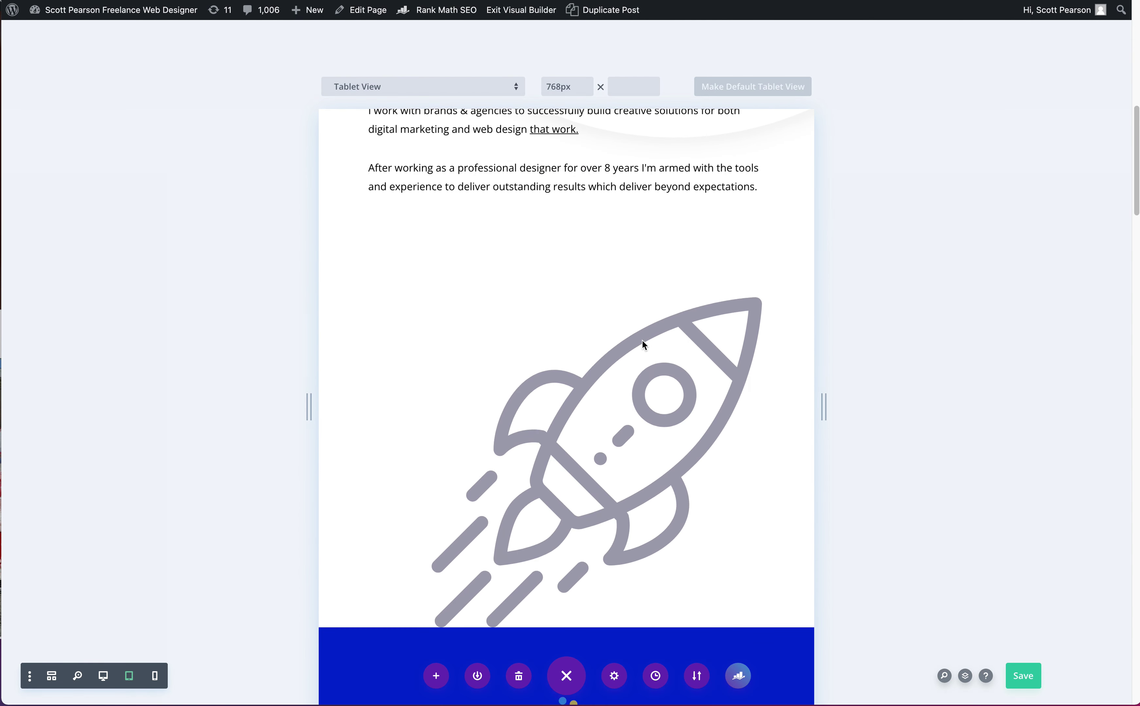
{"action": "key", "text": "ctrl+s"}
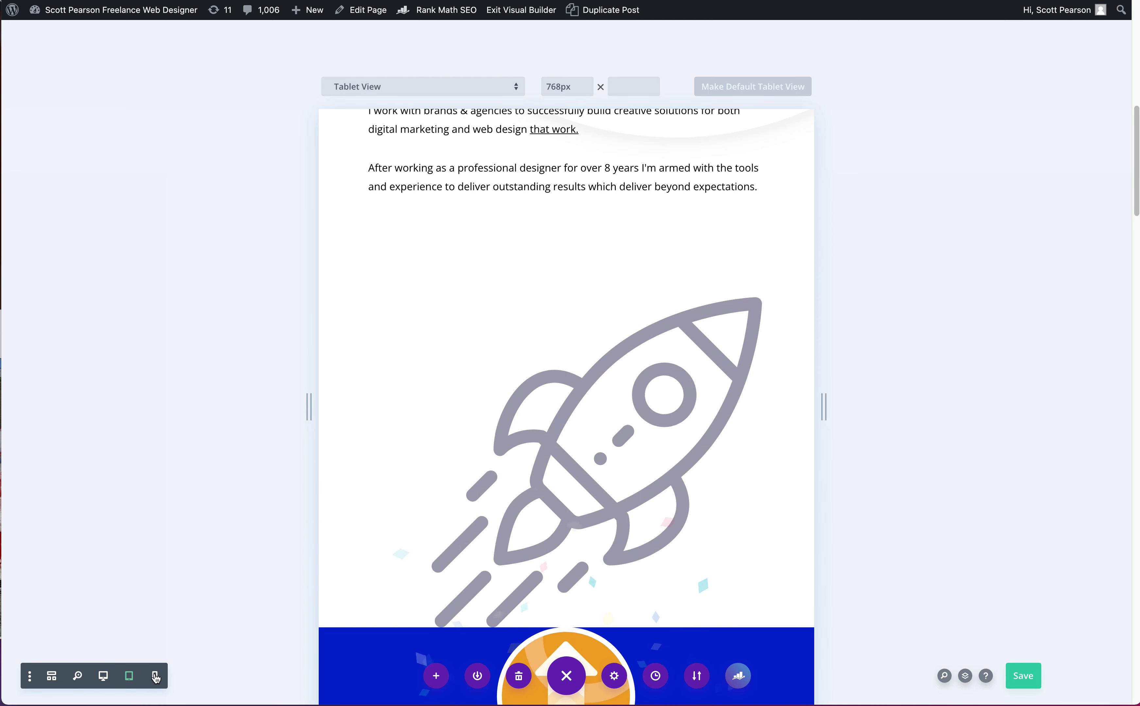
{"action": "key", "text": "ctrl+shift+p"}
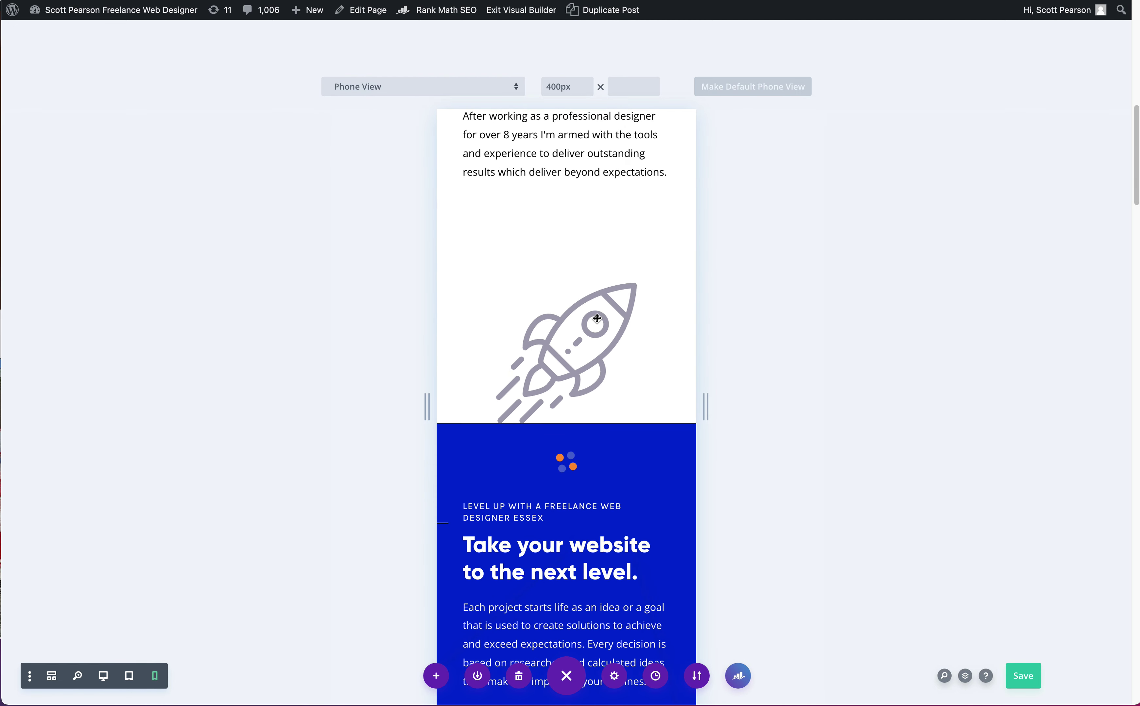
{"action": "mouse_move", "coordinate": [571, 321]}
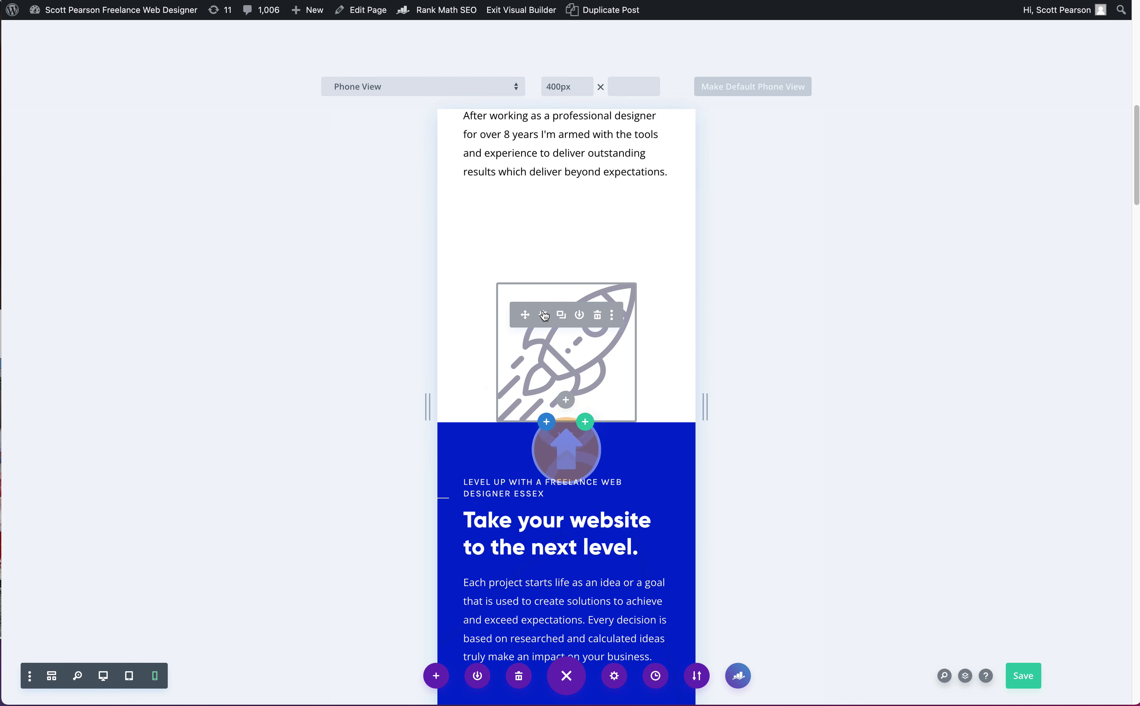
{"action": "scroll", "coordinate": [543, 381], "scroll_direction": "up", "scroll_amount": 2}
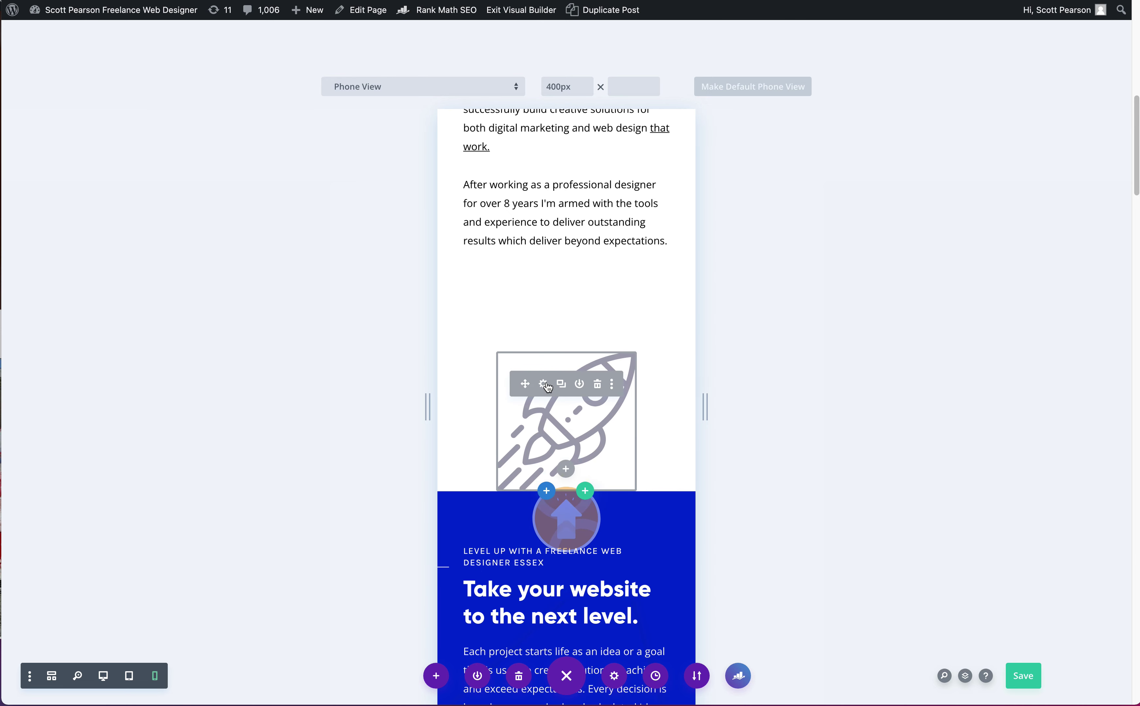
Open the rocket image's visibility options for disabling it on individual device types
{"action": "left_click", "coordinate": [544, 384]}
{"action": "left_click", "coordinate": [346, 170]}
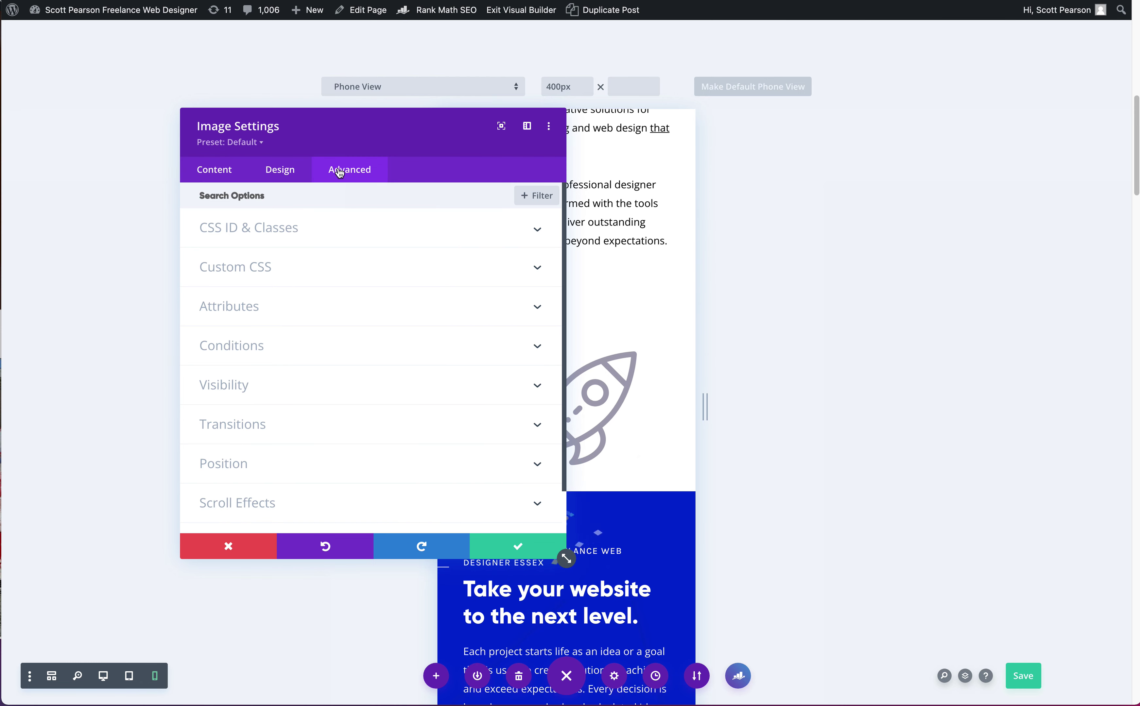
{"action": "left_click", "coordinate": [231, 386]}
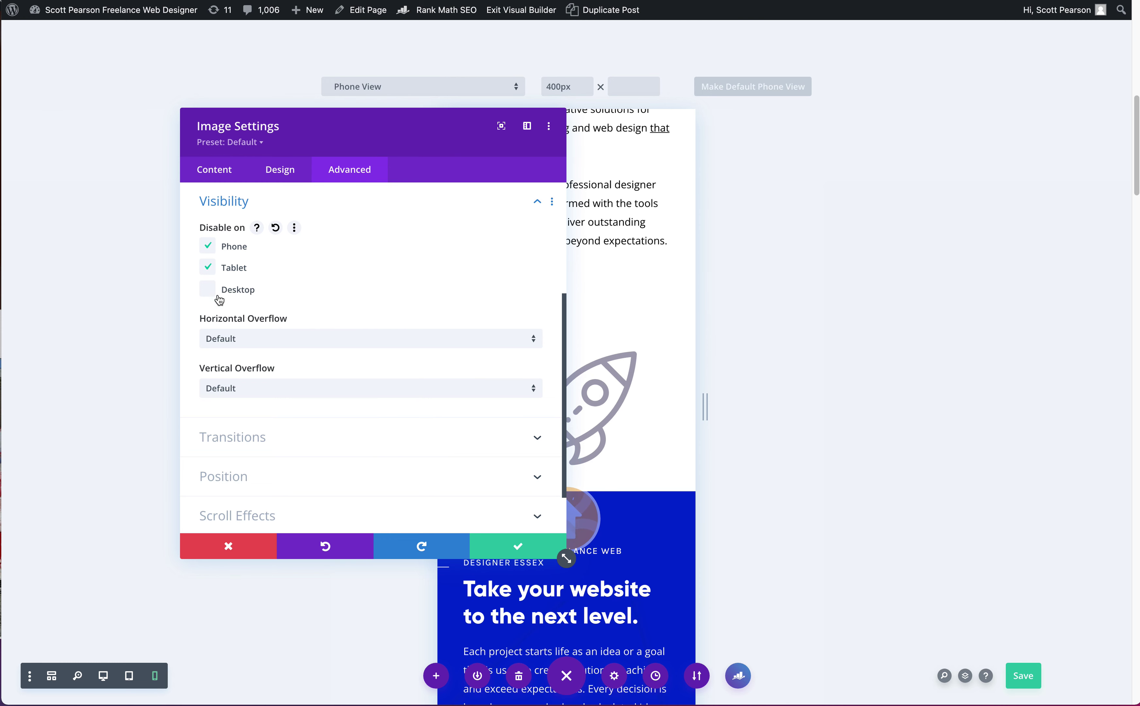
Discard the rocket image's visibility changes and return the page preview to desktop view
{"action": "left_click", "coordinate": [228, 546]}
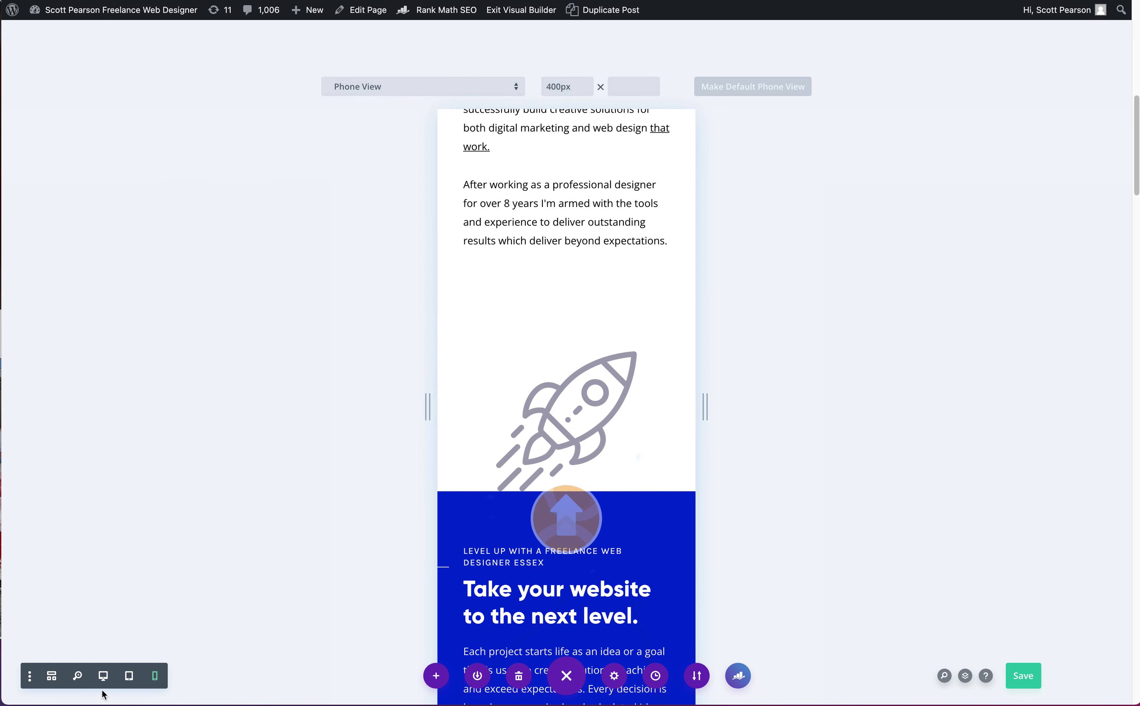
{"action": "left_click", "coordinate": [103, 676]}
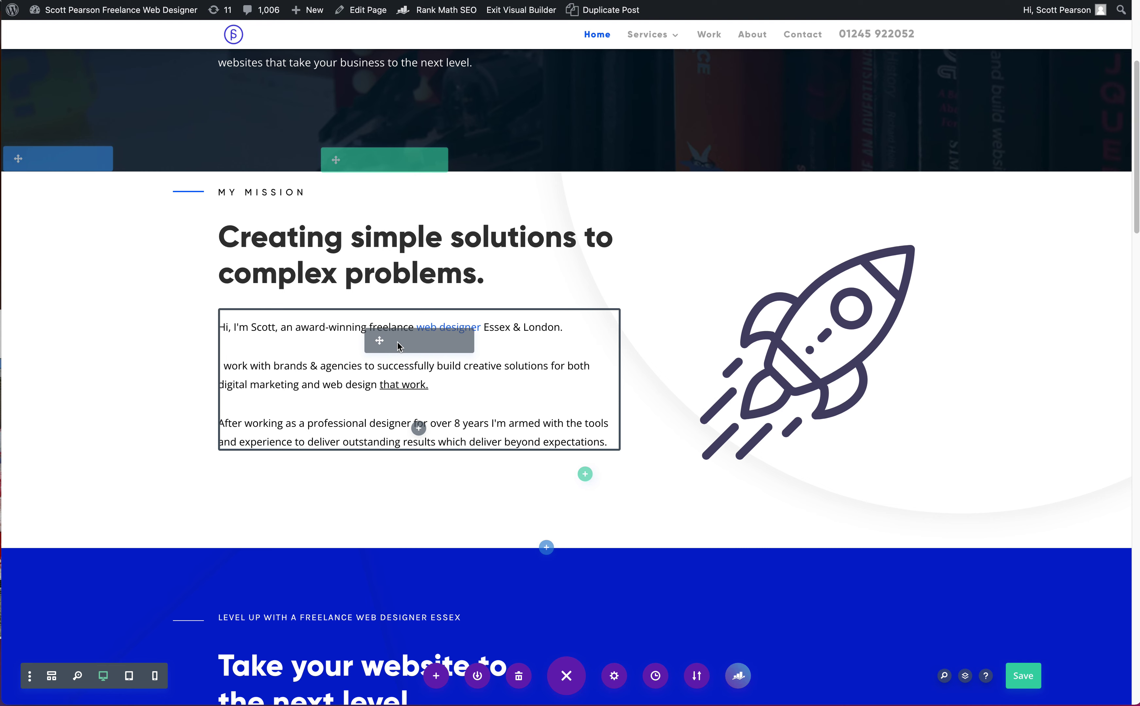
Open the My Mission paragraph's text design options and try a blue text color
{"action": "left_click", "coordinate": [396, 352]}
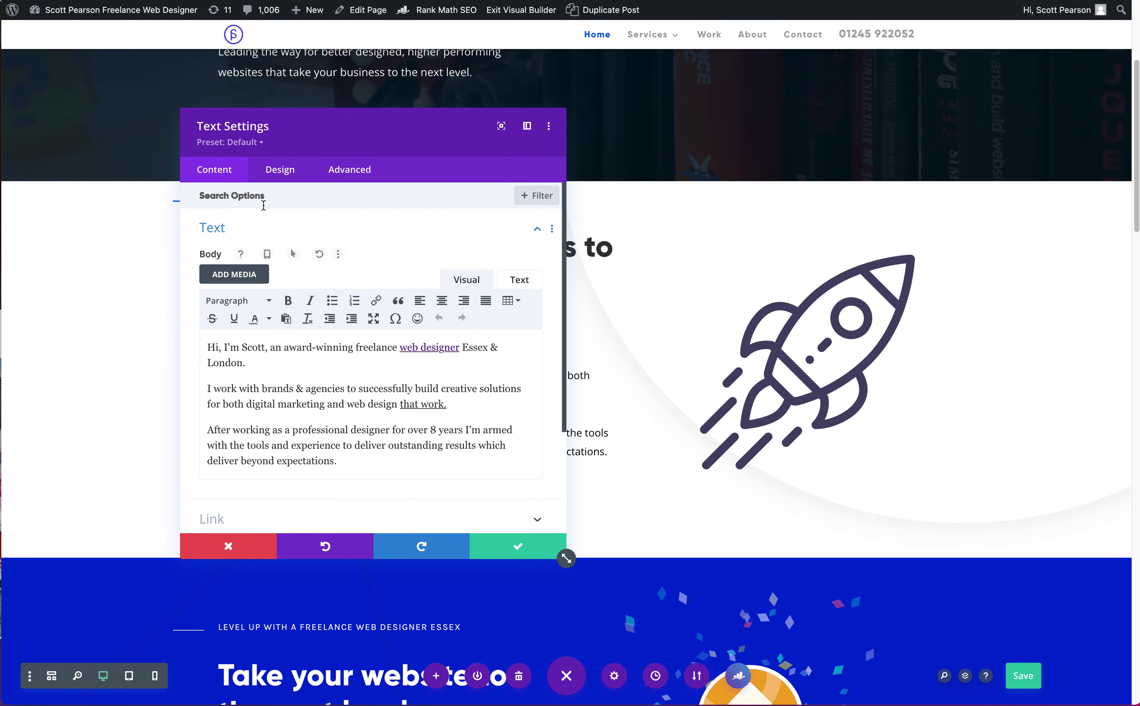
{"action": "left_click_drag", "start_coordinate": [386, 465], "coordinate": [227, 363]}
{"action": "left_click", "coordinate": [233, 363]}
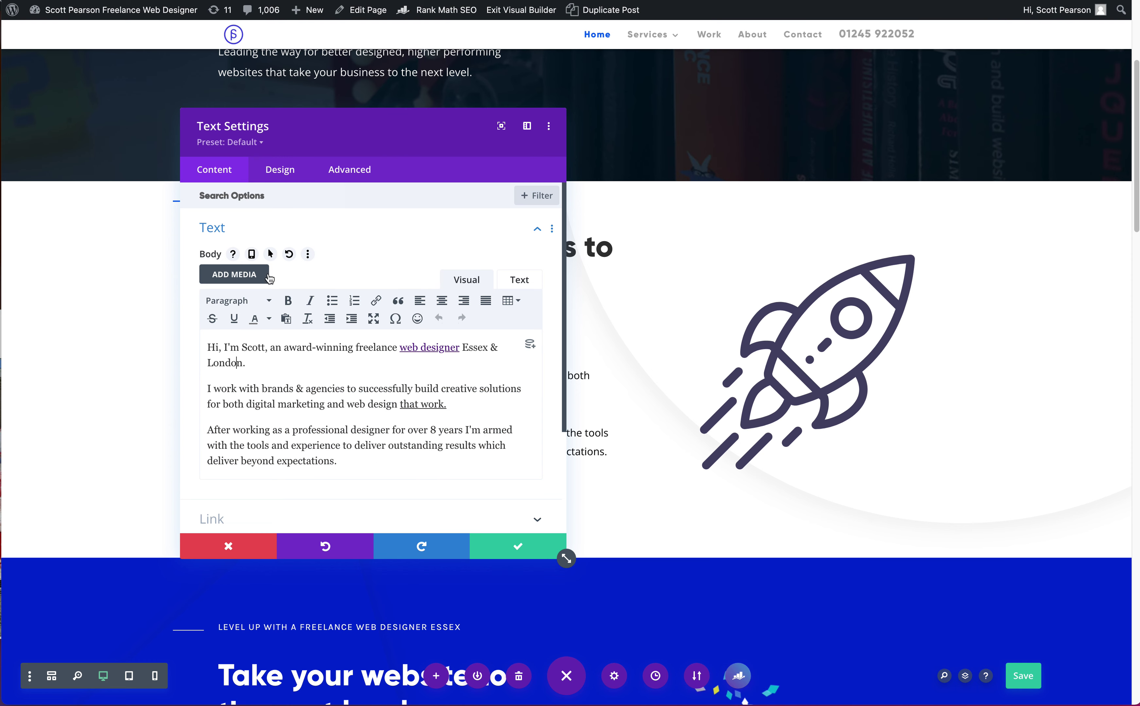
{"action": "left_click", "coordinate": [295, 171]}
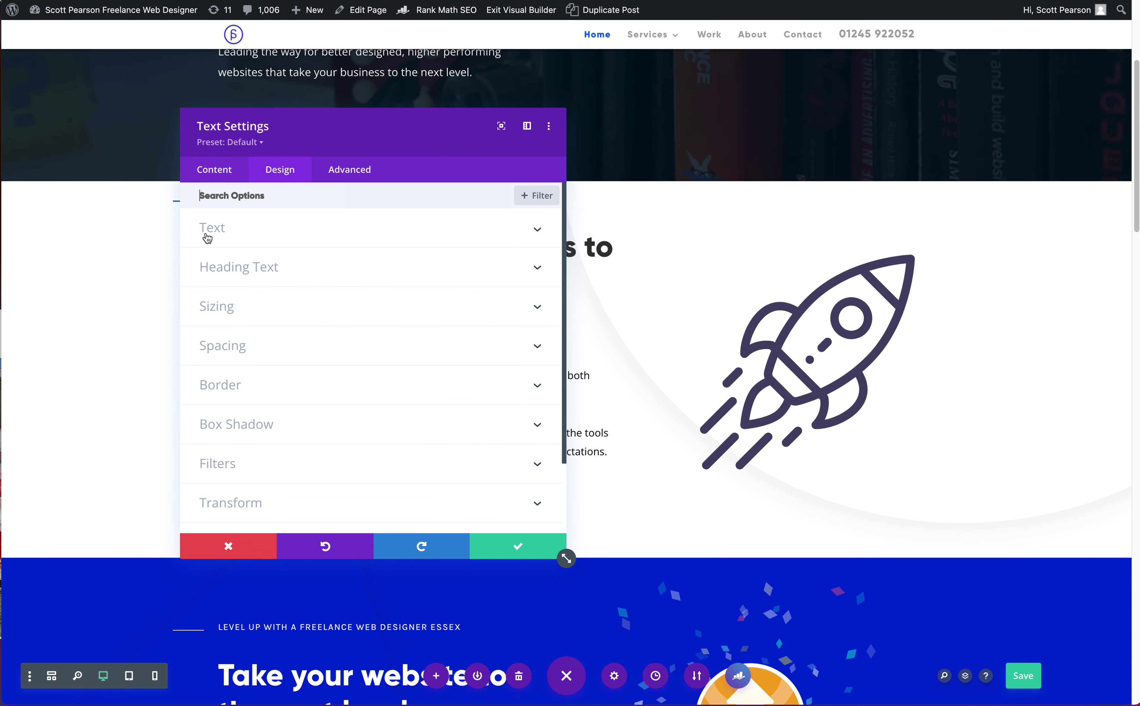
{"action": "left_click", "coordinate": [238, 227]}
{"action": "left_click_drag", "start_coordinate": [309, 145], "coordinate": [722, 114]}
{"action": "scroll", "coordinate": [738, 420], "scroll_direction": "down", "scroll_amount": 3}
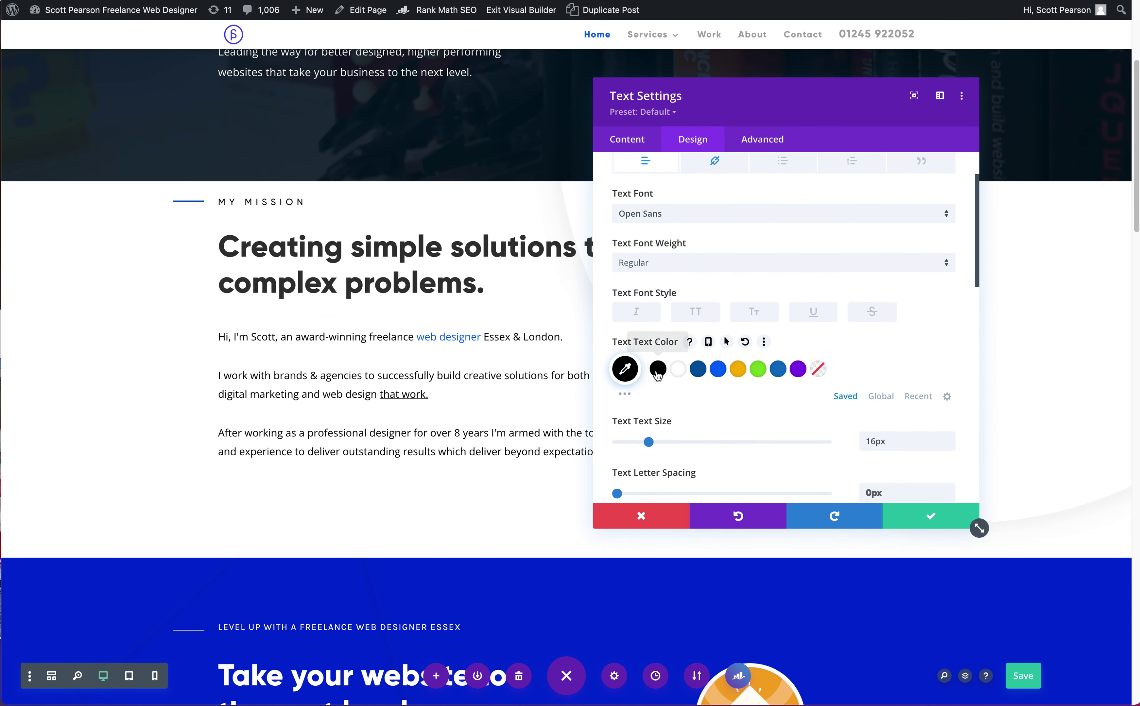
{"action": "left_click", "coordinate": [718, 369]}
{"action": "scroll", "coordinate": [661, 343], "scroll_direction": "down", "scroll_amount": 2}
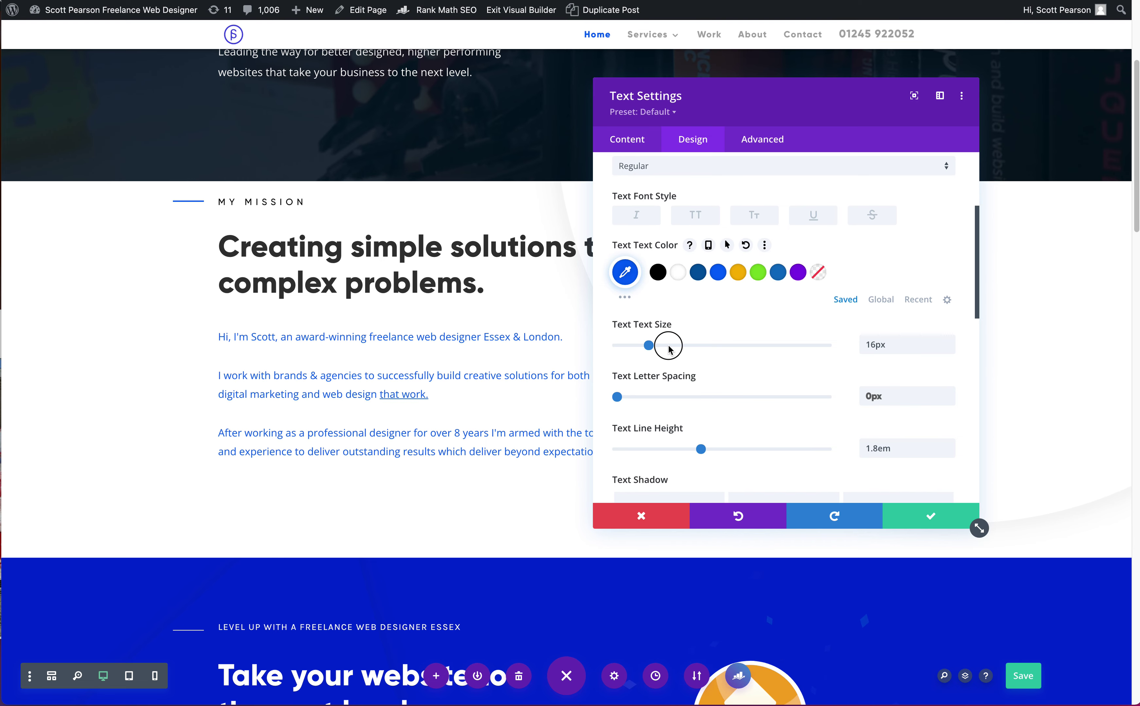
Try a 26px text size on the My Mission paragraph and discard its text changes
{"action": "left_click", "coordinate": [669, 345]}
{"action": "scroll", "coordinate": [763, 377], "scroll_direction": "down", "scroll_amount": 4}
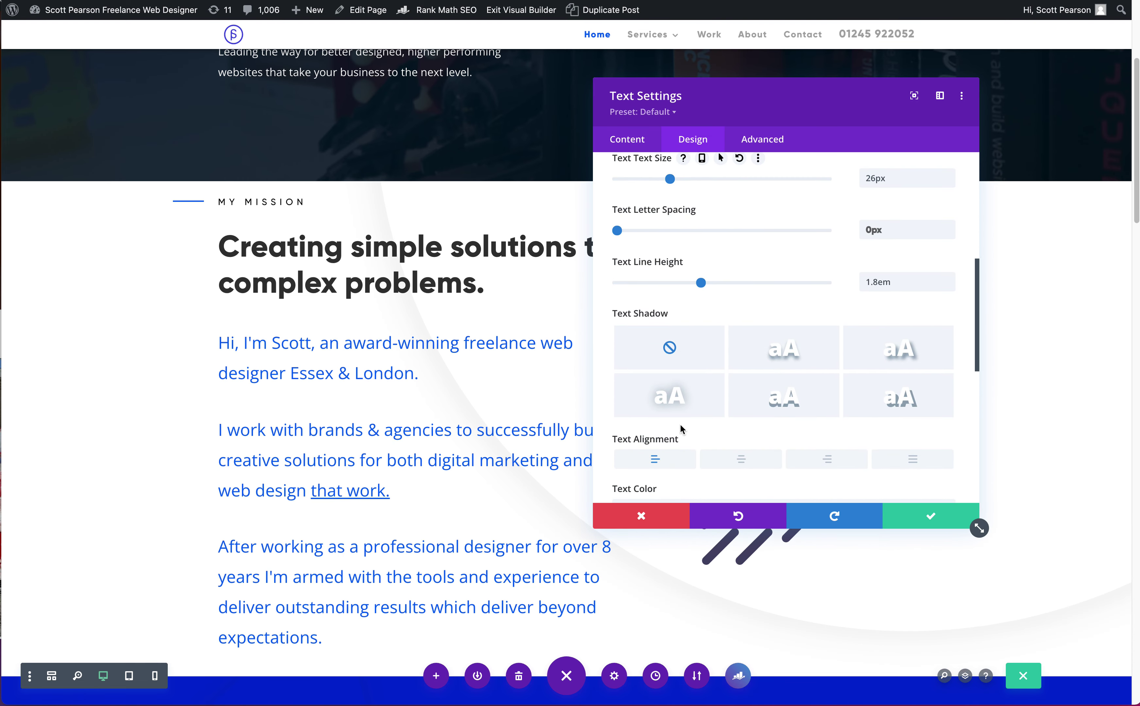
{"action": "left_click", "coordinate": [635, 516]}
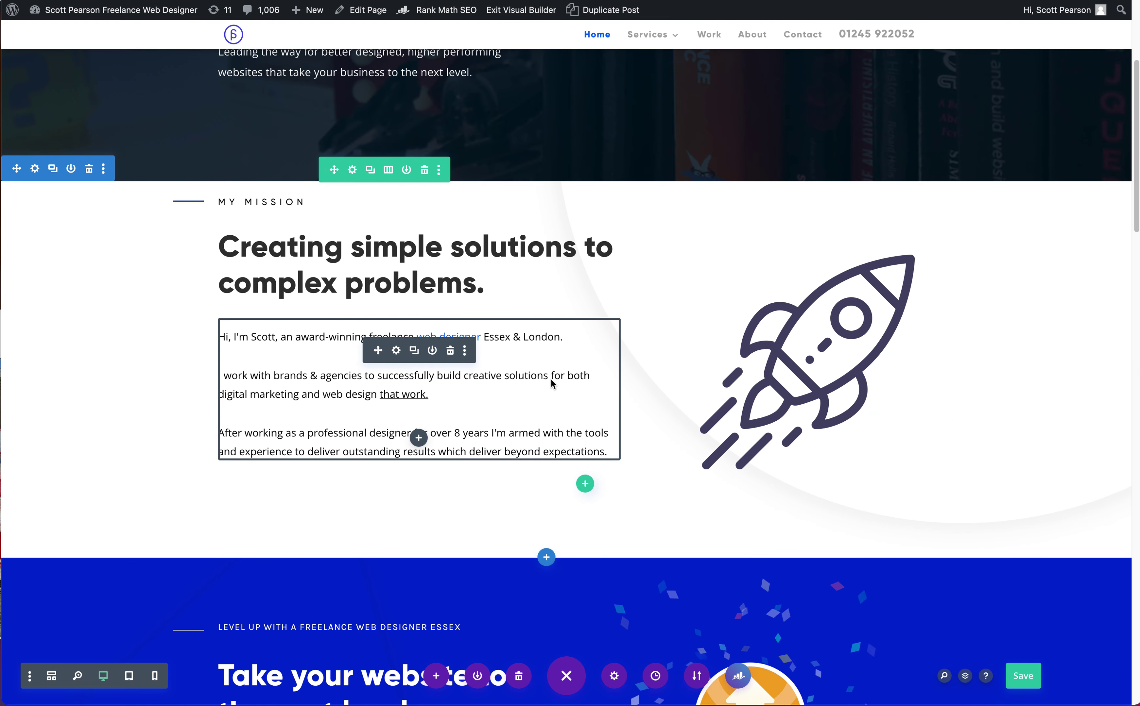
Look through the homepage sections below My Mission and return to the My Mission paragraph
{"action": "scroll", "coordinate": [551, 380], "scroll_direction": "down", "scroll_amount": 2}
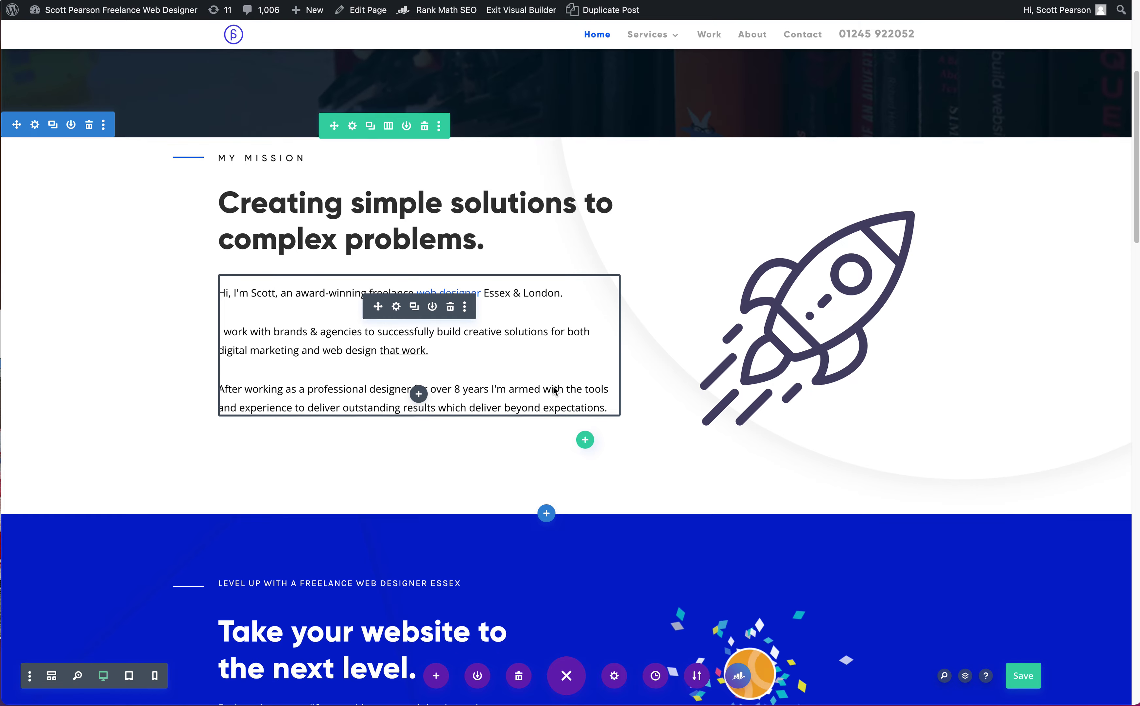
{"action": "scroll", "coordinate": [551, 380], "scroll_direction": "down", "scroll_amount": 3}
{"action": "scroll", "coordinate": [553, 411], "scroll_direction": "down", "scroll_amount": 15}
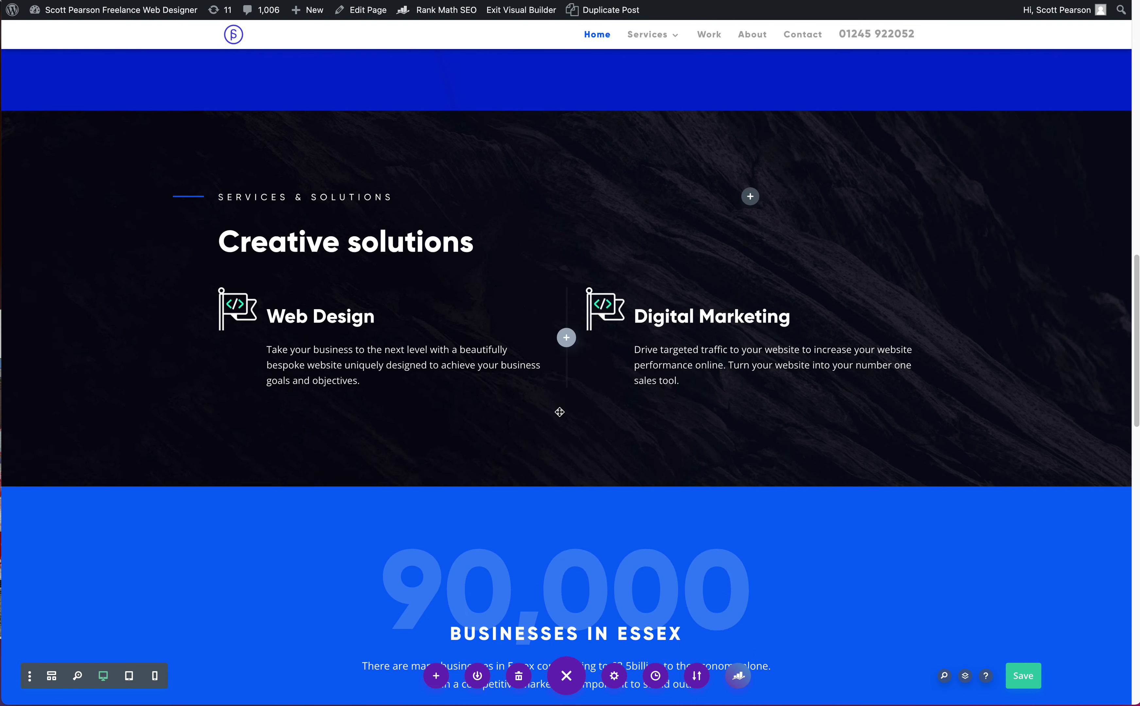
{"action": "scroll", "coordinate": [560, 414], "scroll_direction": "down", "scroll_amount": 10}
{"action": "scroll", "coordinate": [562, 416], "scroll_direction": "up", "scroll_amount": 20}
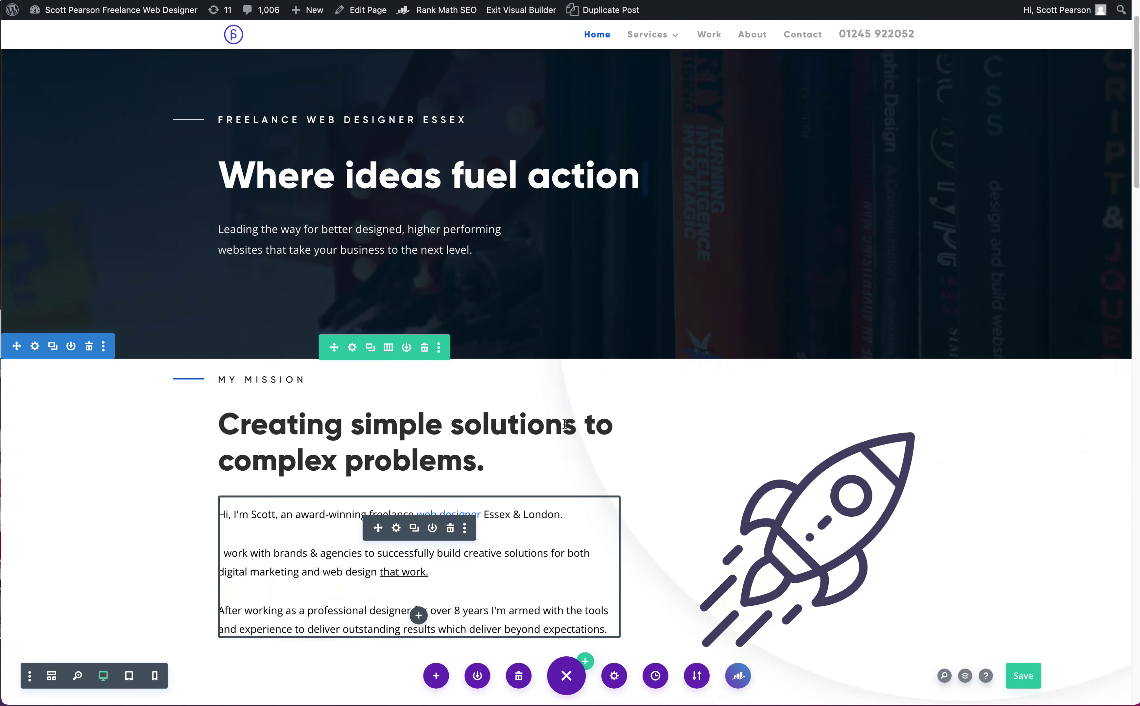
{"action": "scroll", "coordinate": [563, 425], "scroll_direction": "down", "scroll_amount": 8}
{"action": "scroll", "coordinate": [557, 423], "scroll_direction": "down", "scroll_amount": 1}
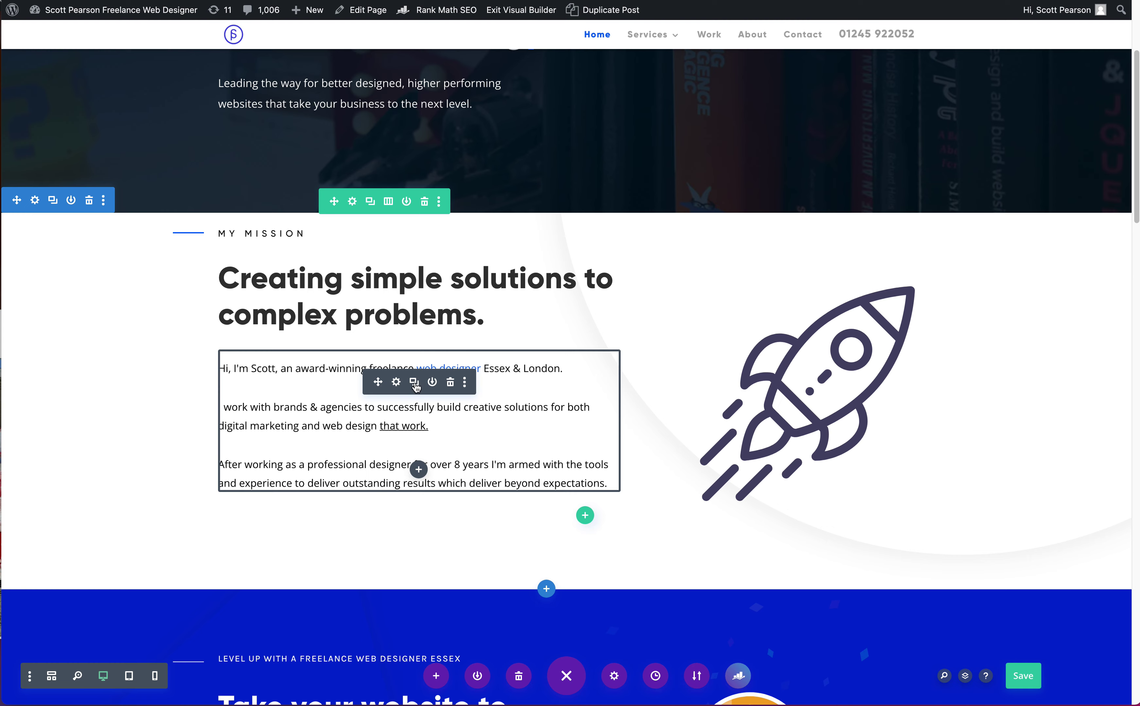
{"action": "left_click_drag", "start_coordinate": [454, 502], "coordinate": [453, 519]}
{"action": "scroll", "coordinate": [270, 310], "scroll_direction": "down", "scroll_amount": 5}
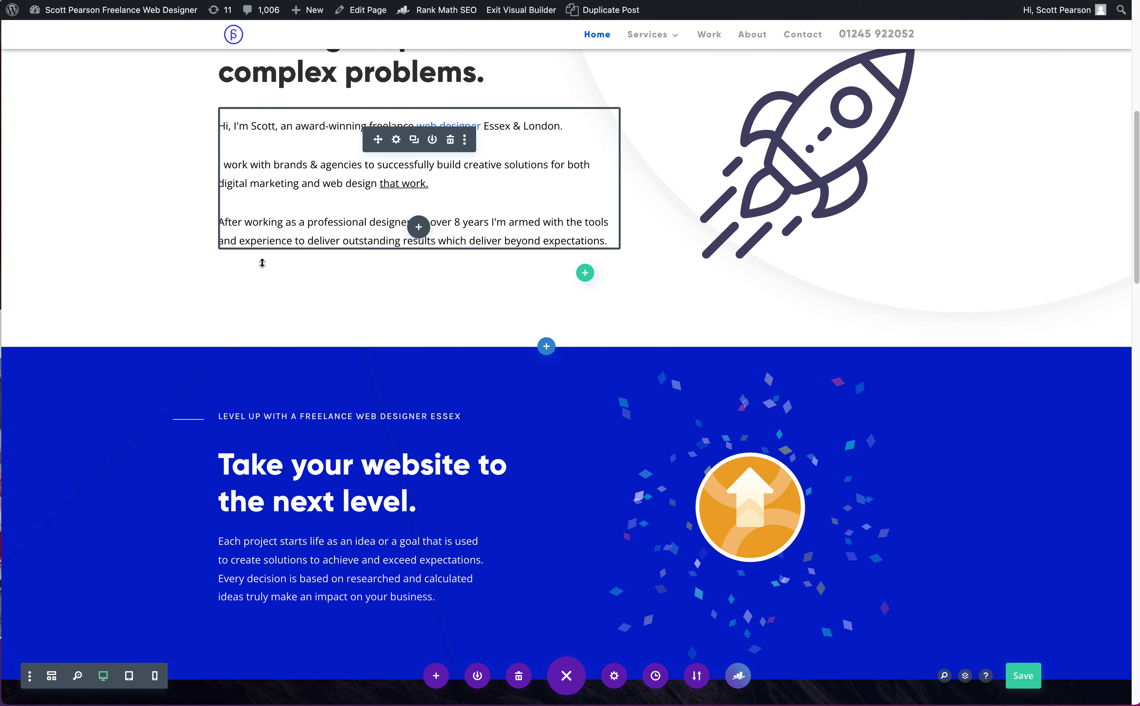
{"action": "scroll", "coordinate": [461, 255], "scroll_direction": "up", "scroll_amount": 2}
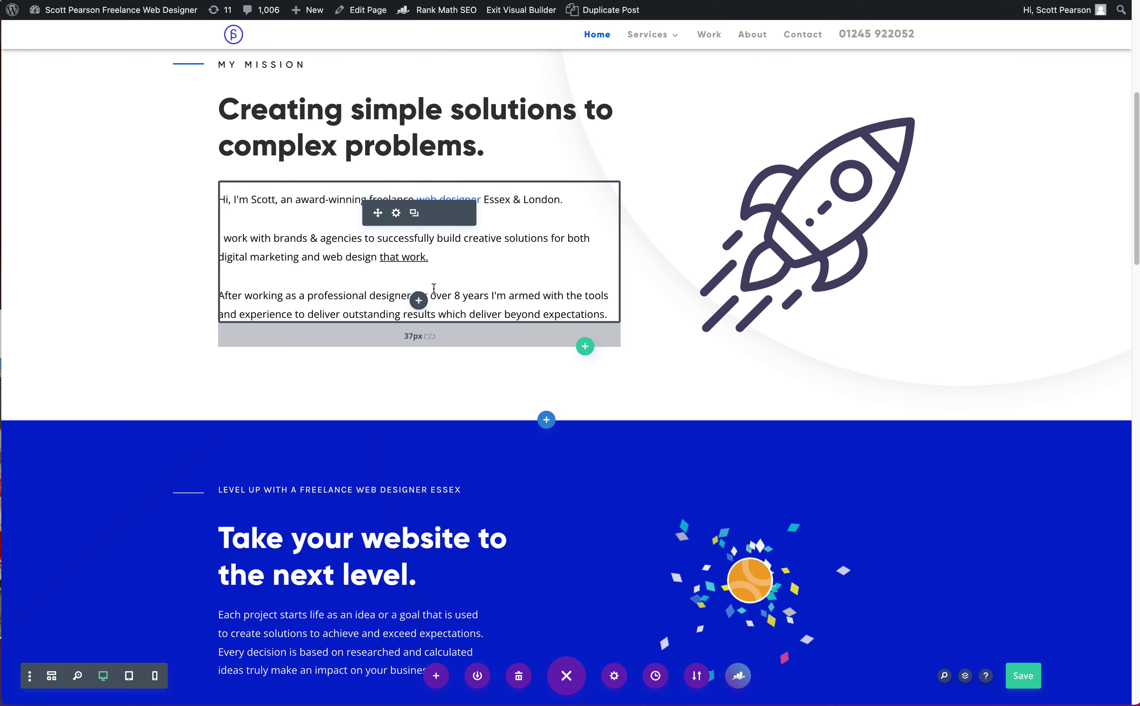
Find the Button module and insert it below the My Mission paragraph
{"action": "left_click", "coordinate": [420, 302]}
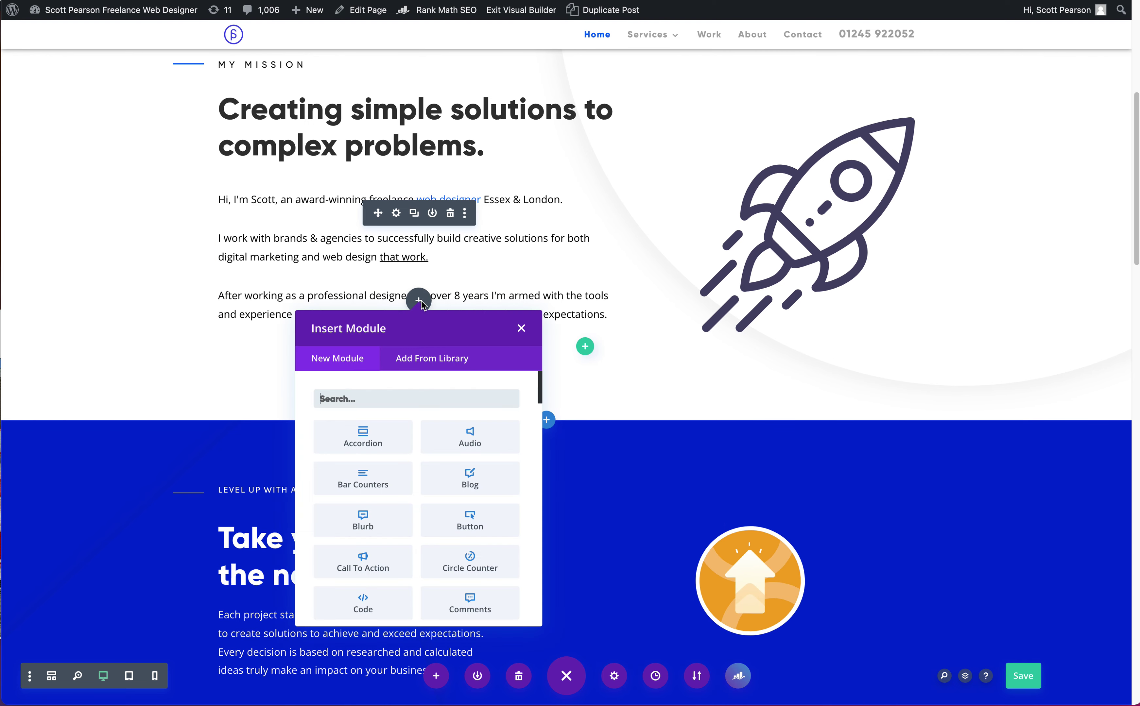
{"action": "scroll", "coordinate": [393, 449], "scroll_direction": "down", "scroll_amount": 8}
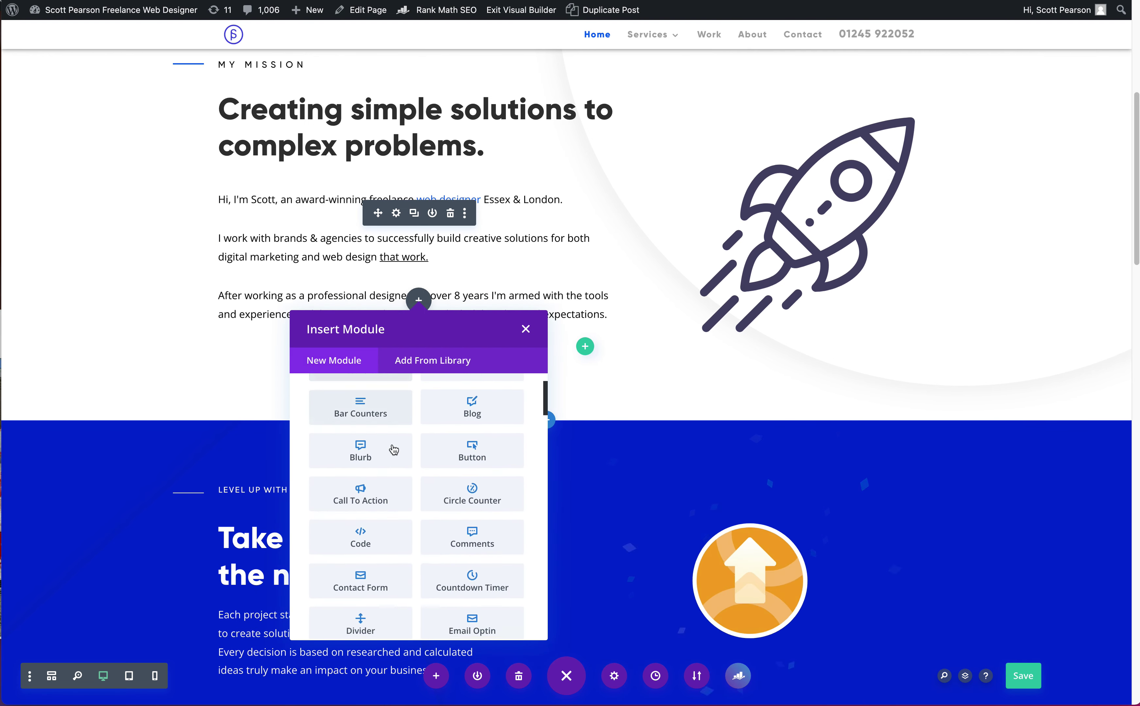
{"action": "scroll", "coordinate": [393, 465], "scroll_direction": "down", "scroll_amount": 3}
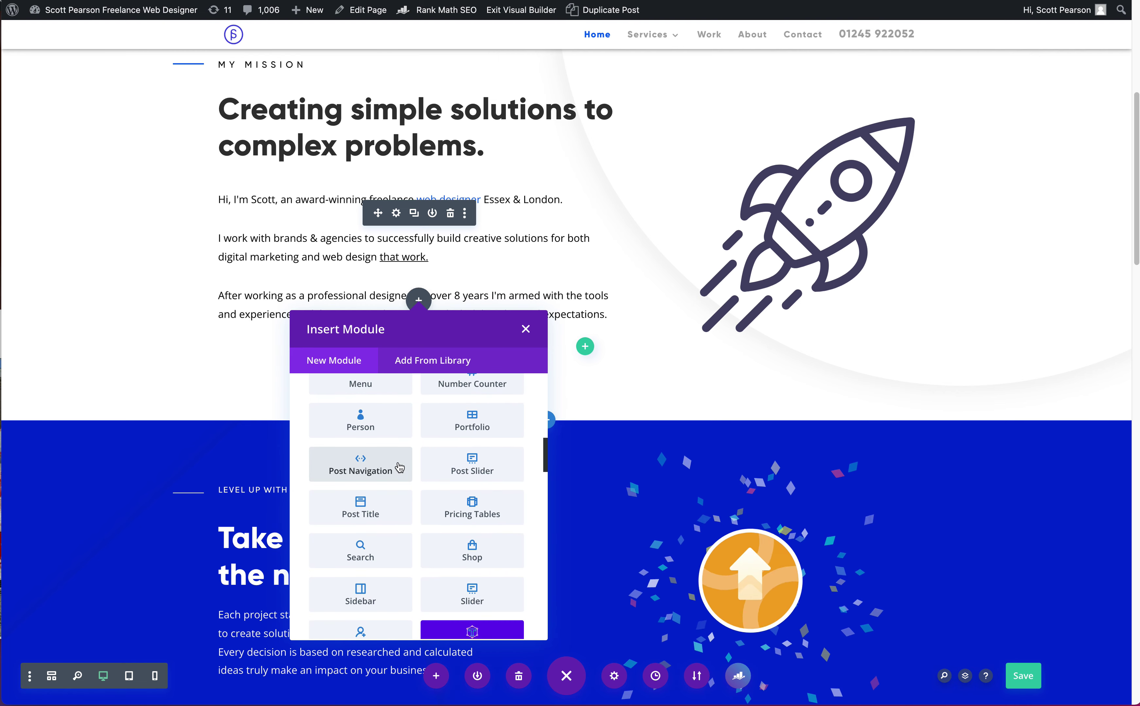
{"action": "scroll", "coordinate": [395, 461], "scroll_direction": "up", "scroll_amount": 10}
{"action": "left_click", "coordinate": [349, 403]}
{"action": "type", "text": "button"}
{"action": "left_click", "coordinate": [346, 433]}
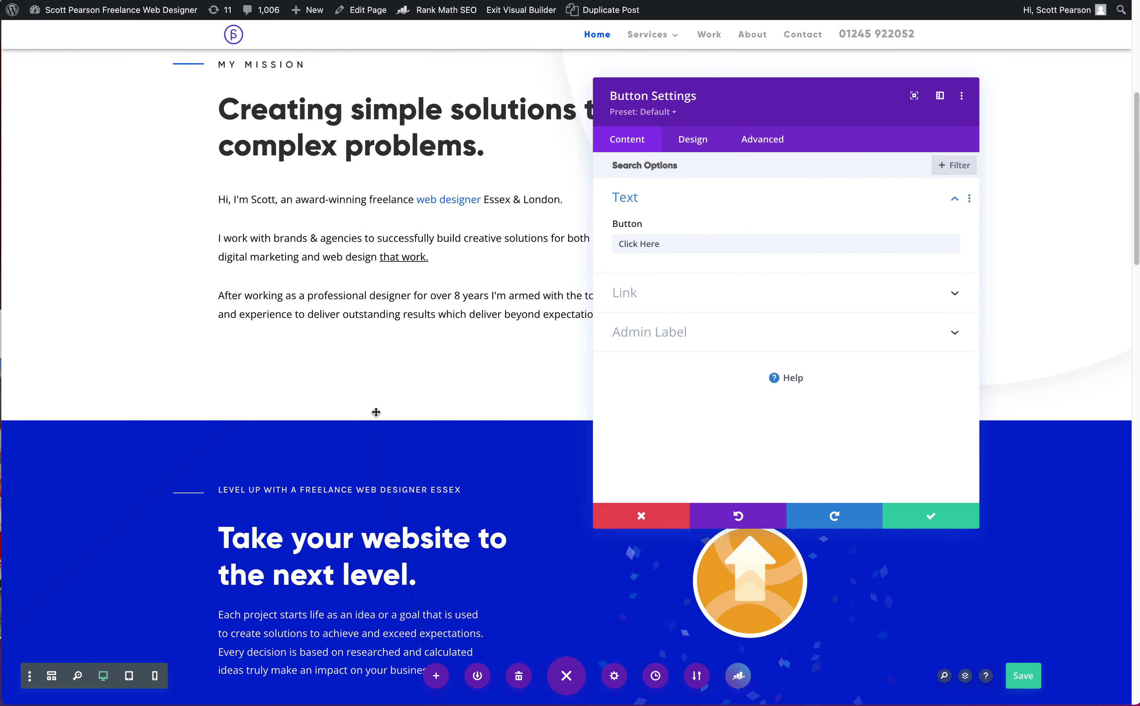
Set the new button's text to "Button here" and apply the button settings
{"action": "triple_click", "coordinate": [660, 244]}
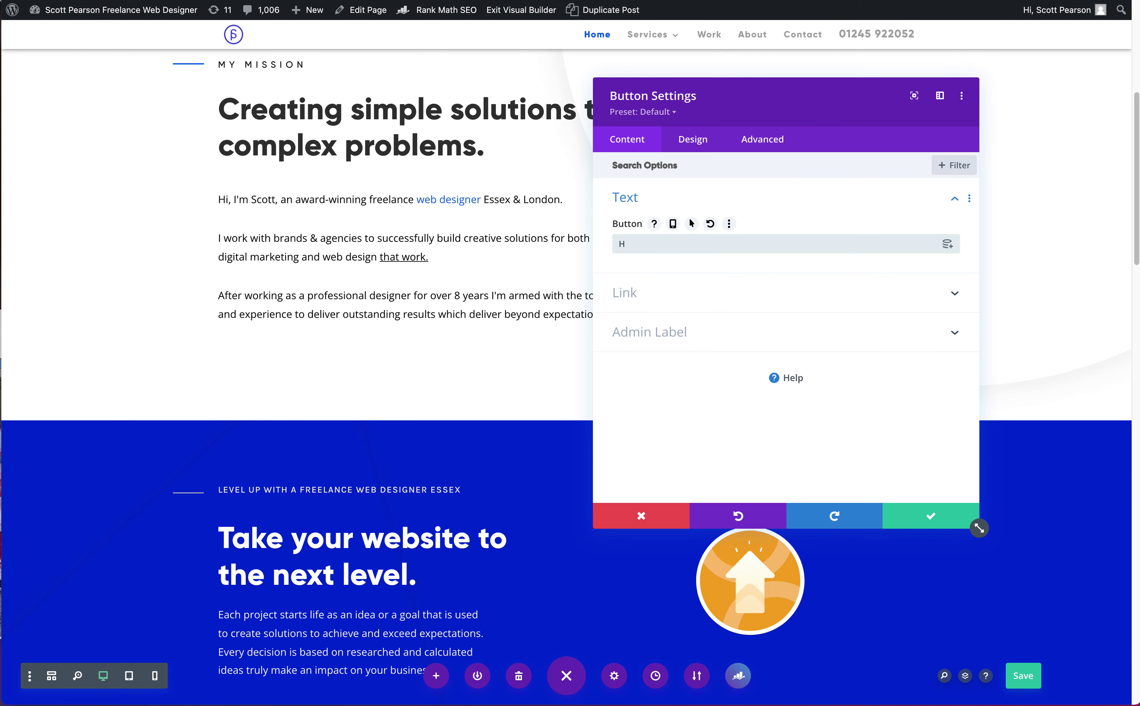
{"action": "type", "text": "Button he"}
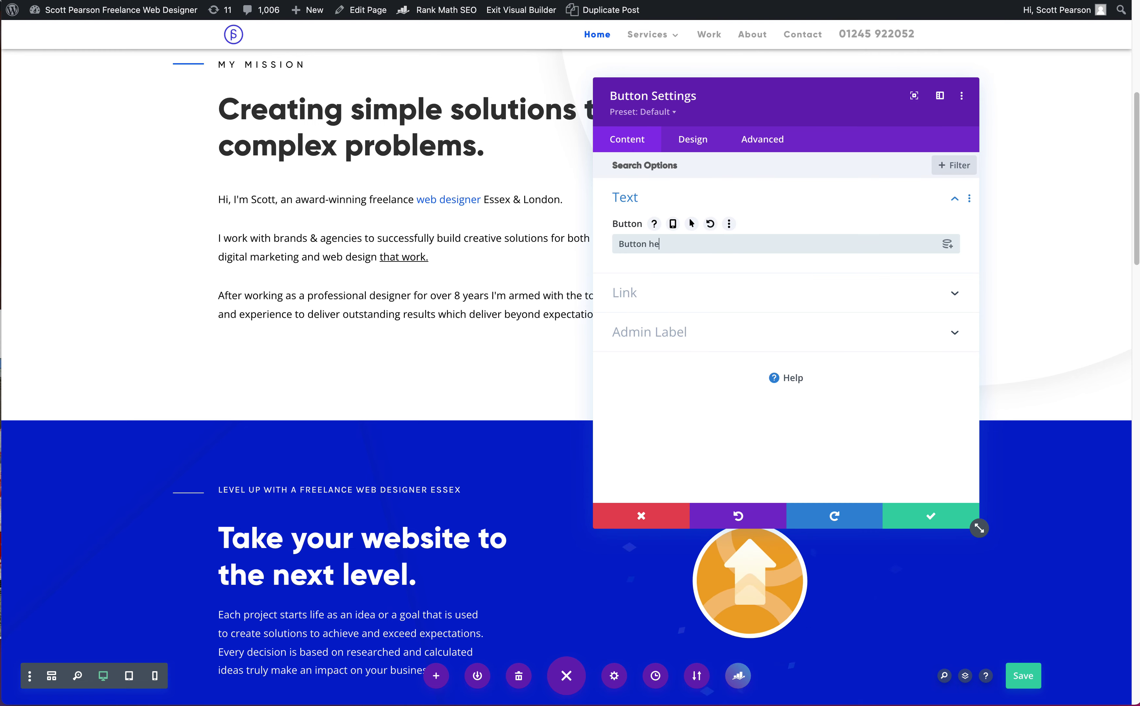
{"action": "left_click", "coordinate": [913, 516]}
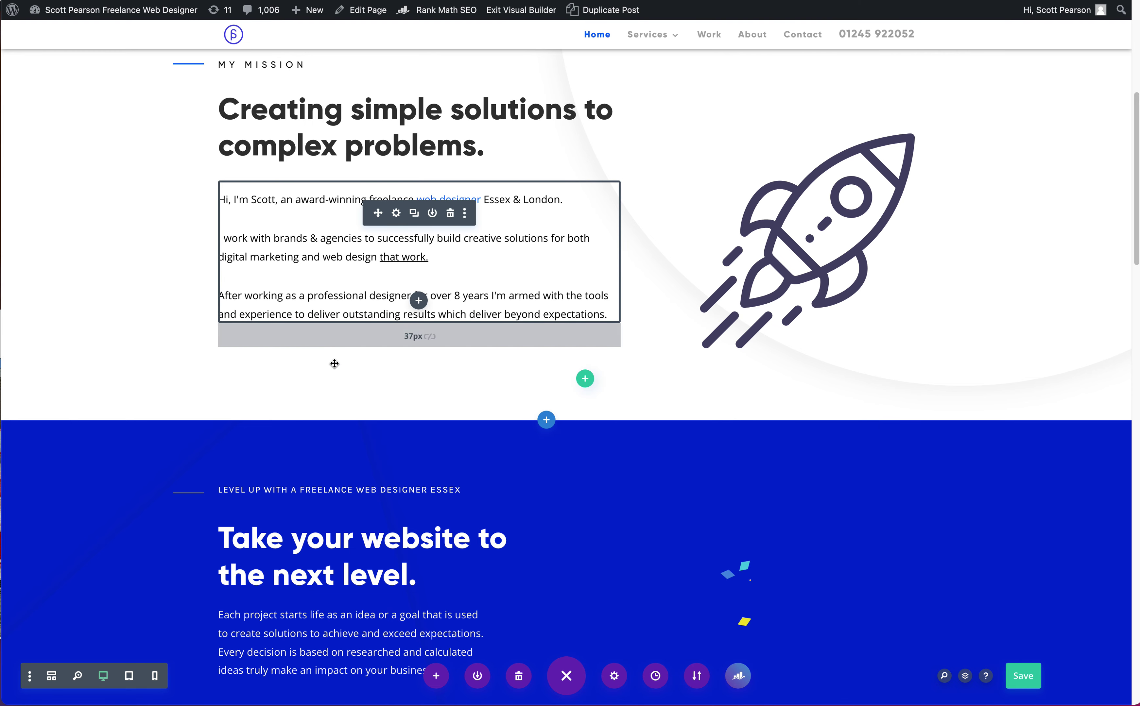
Enable custom styles for the "Button here" button and give it a blue background
{"action": "mouse_move", "coordinate": [333, 367]}
{"action": "left_click", "coordinate": [397, 355]}
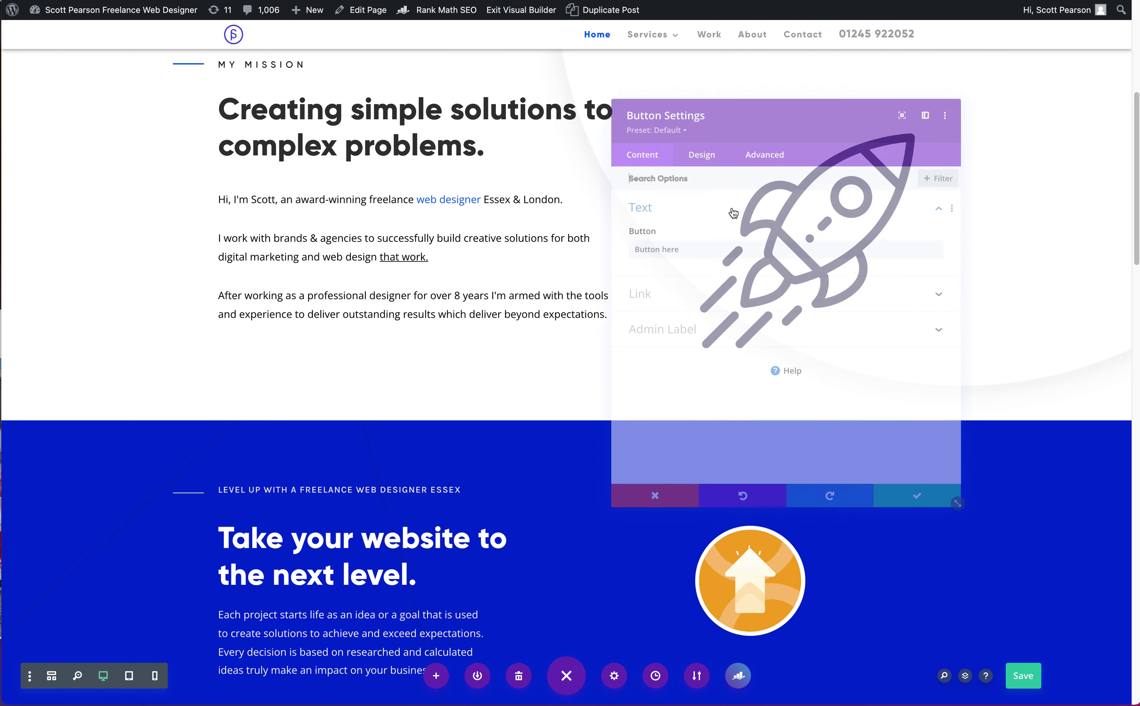
{"action": "left_click", "coordinate": [692, 139]}
{"action": "left_click", "coordinate": [633, 201]}
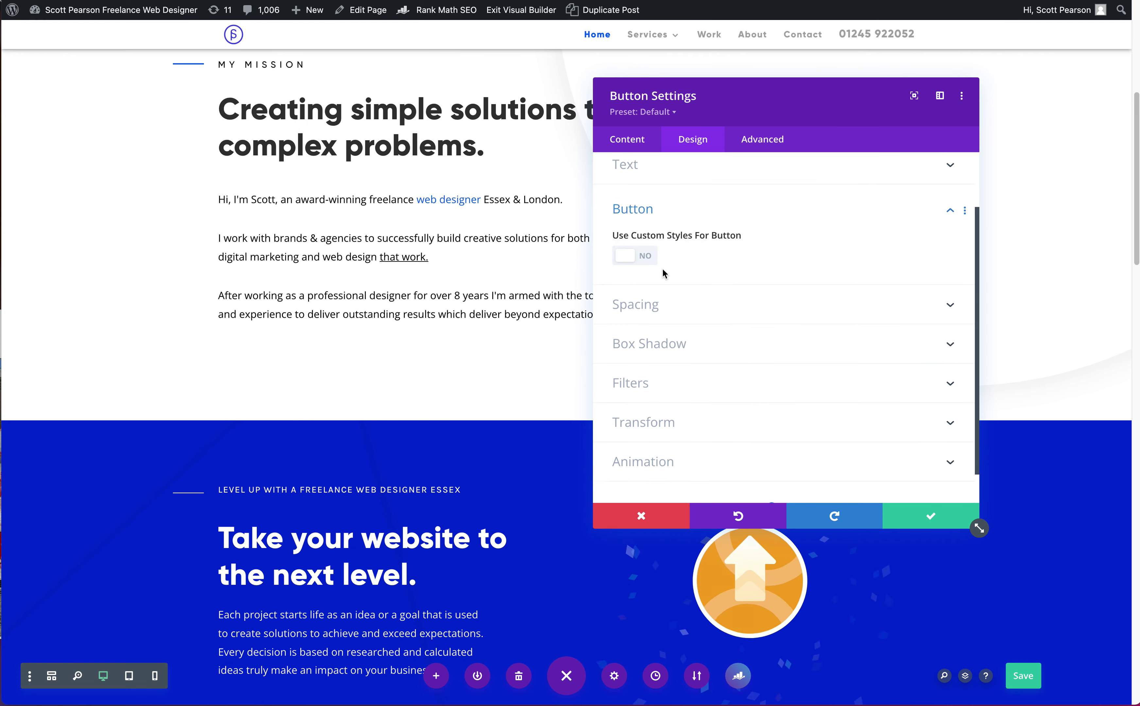
{"action": "left_click", "coordinate": [625, 218]}
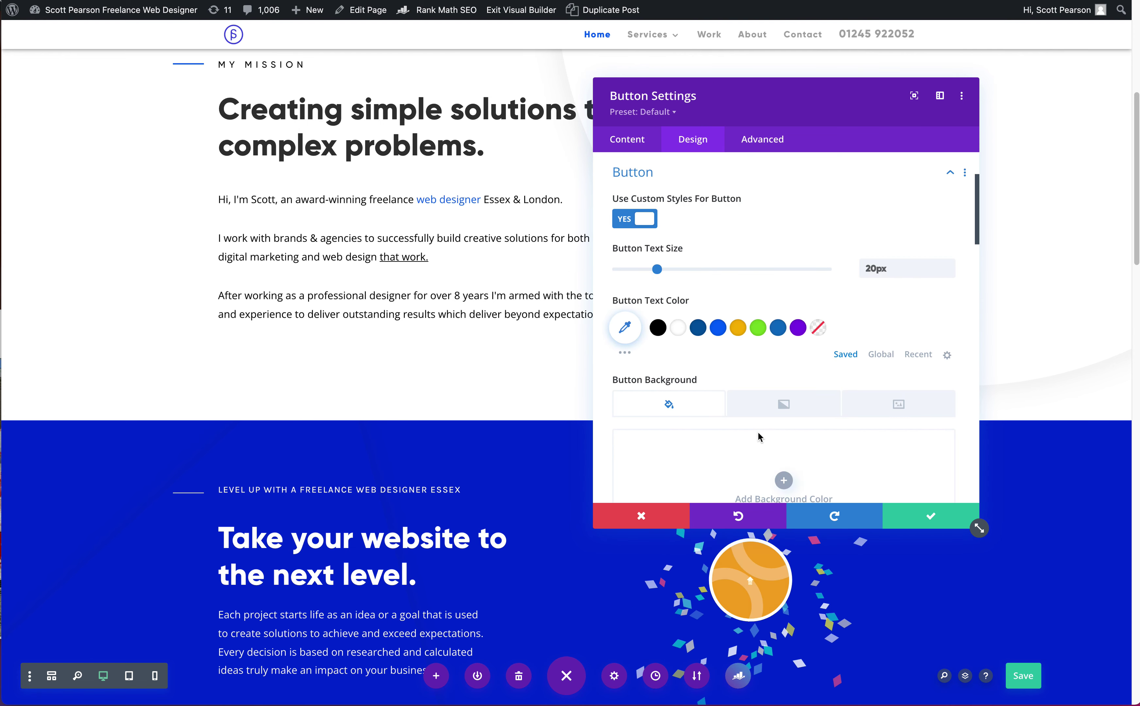
{"action": "scroll", "coordinate": [733, 361], "scroll_direction": "down", "scroll_amount": 5}
{"action": "left_click", "coordinate": [718, 352]}
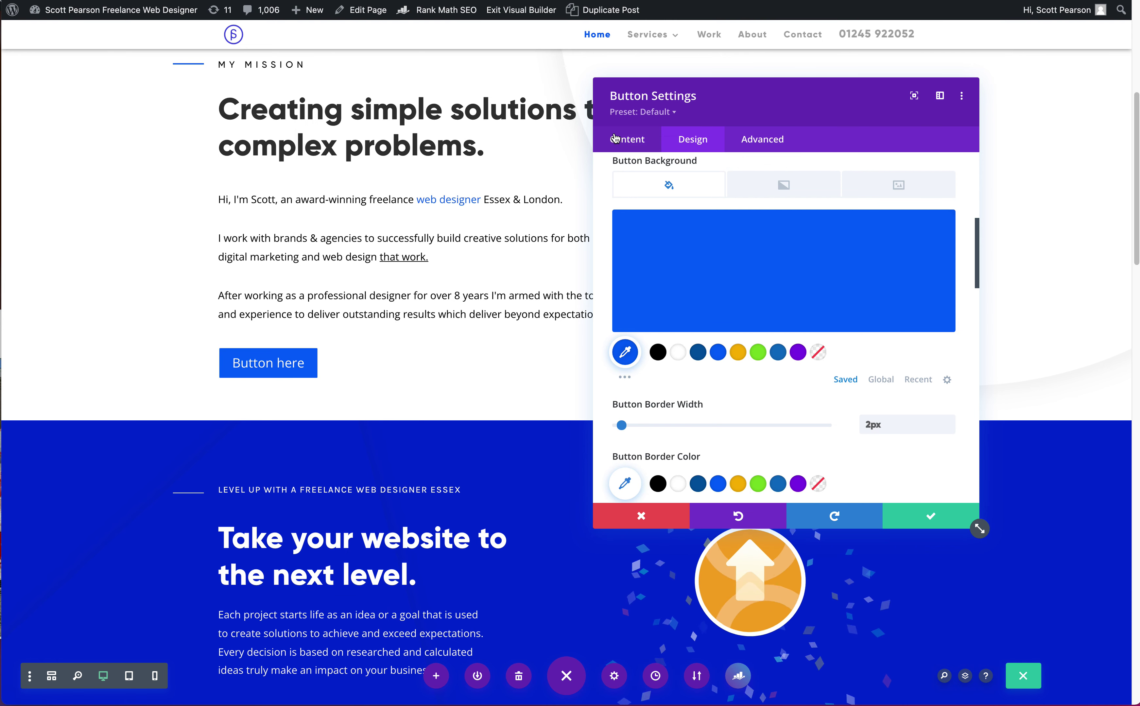
Try a dynamic Page Link as the button's link URL, then discard the button settings
{"action": "left_click", "coordinate": [635, 241]}
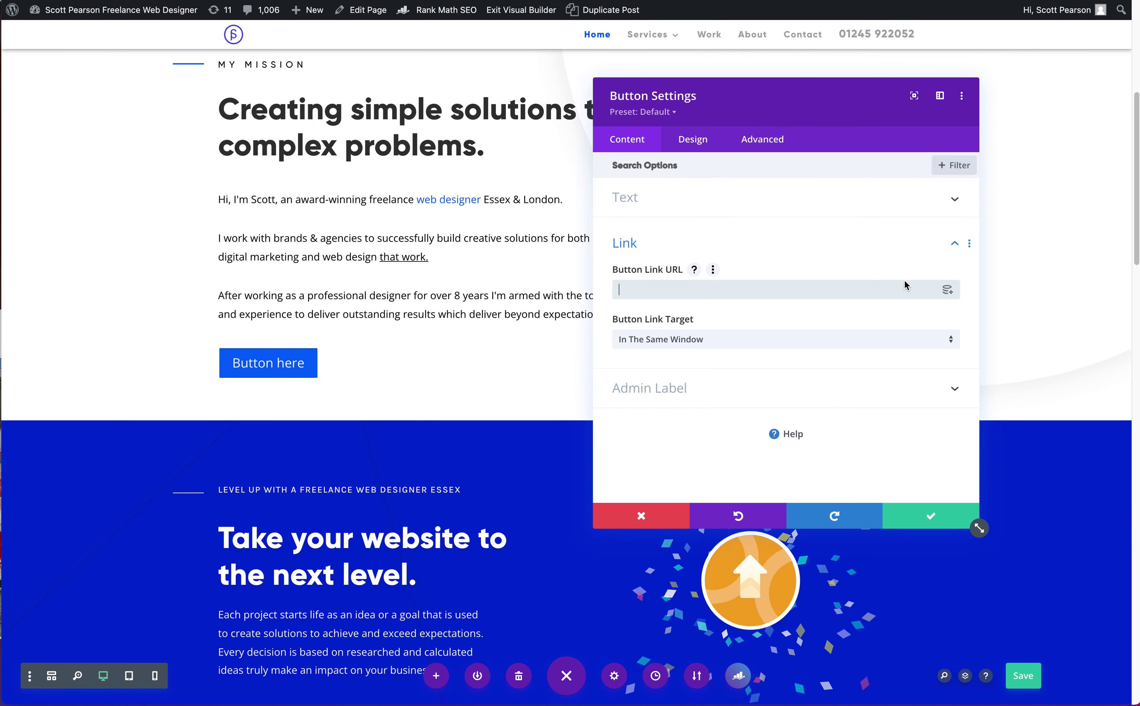
{"action": "left_click", "coordinate": [947, 290]}
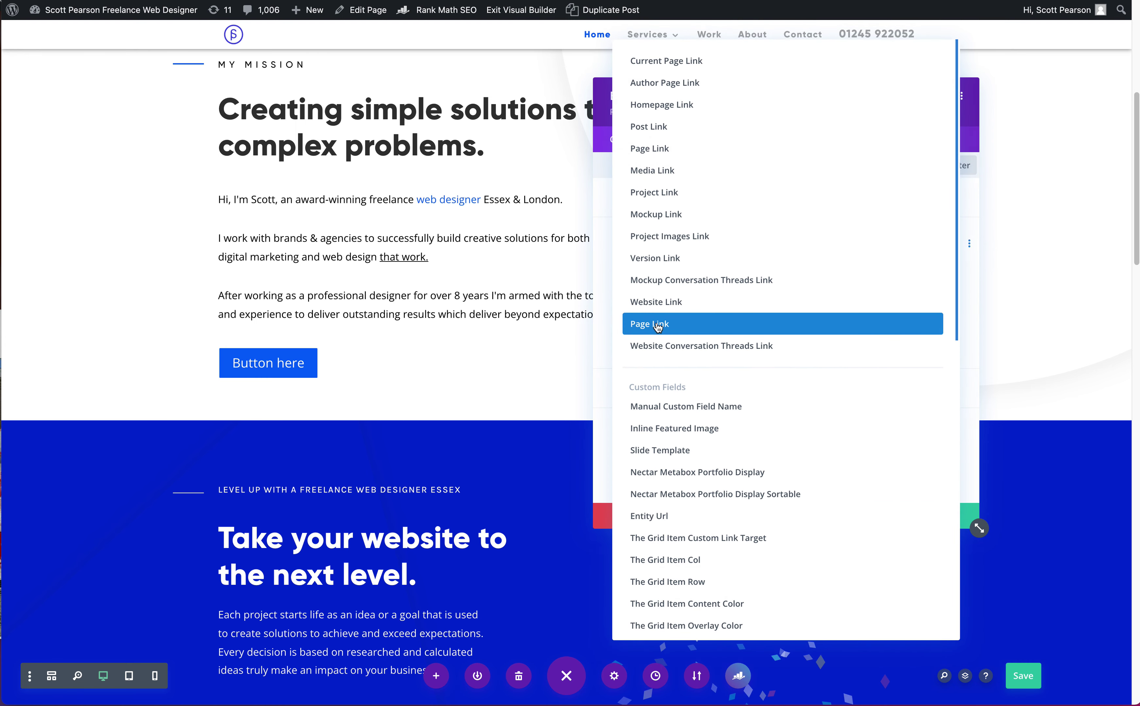
{"action": "left_click", "coordinate": [658, 326]}
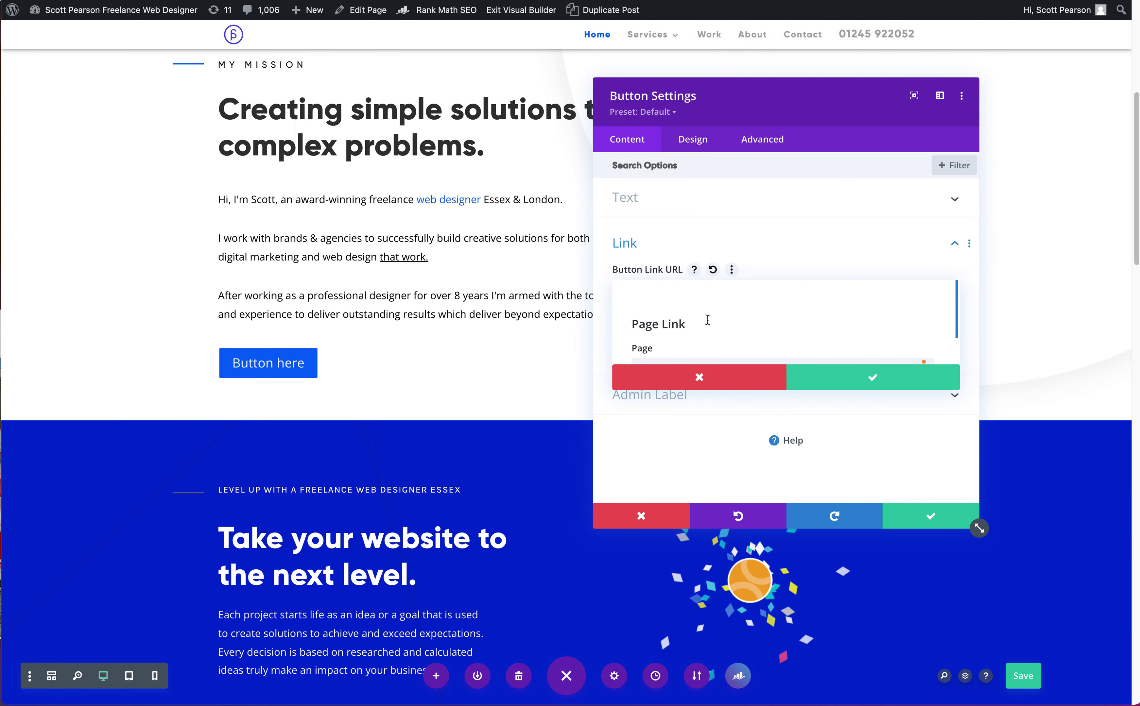
{"action": "left_click", "coordinate": [957, 305]}
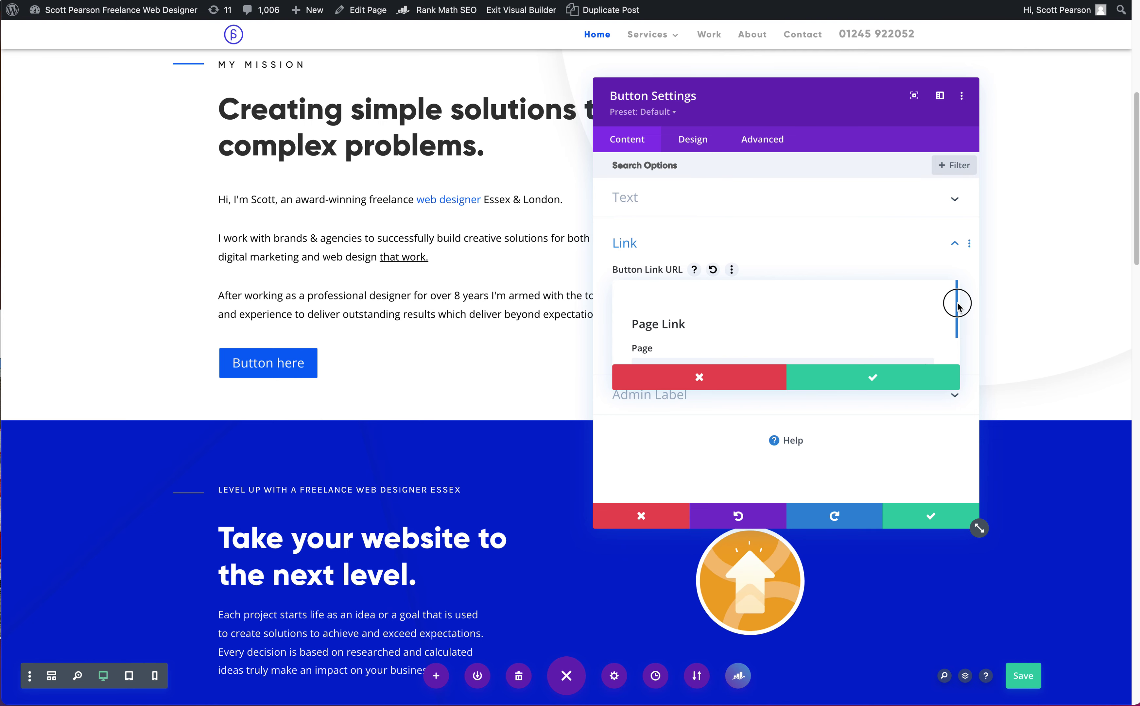
{"action": "left_click_drag", "start_coordinate": [957, 305], "coordinate": [956, 325]}
{"action": "left_click", "coordinate": [827, 337]}
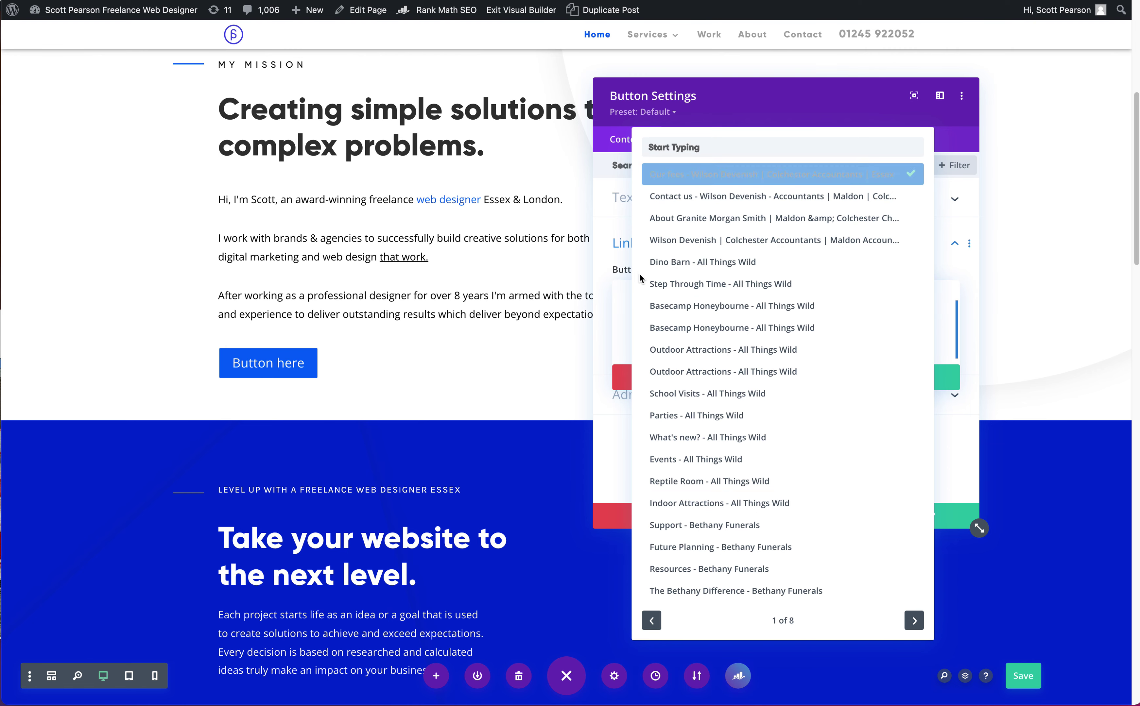
{"action": "left_click", "coordinate": [618, 299]}
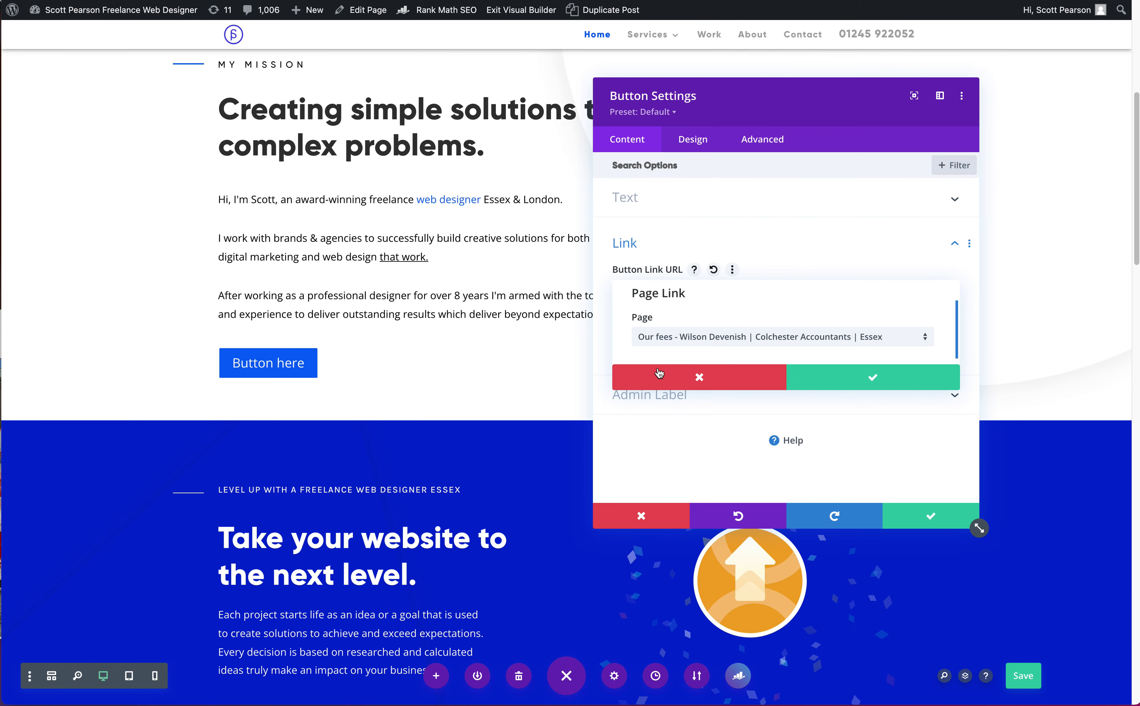
{"action": "left_click", "coordinate": [640, 376]}
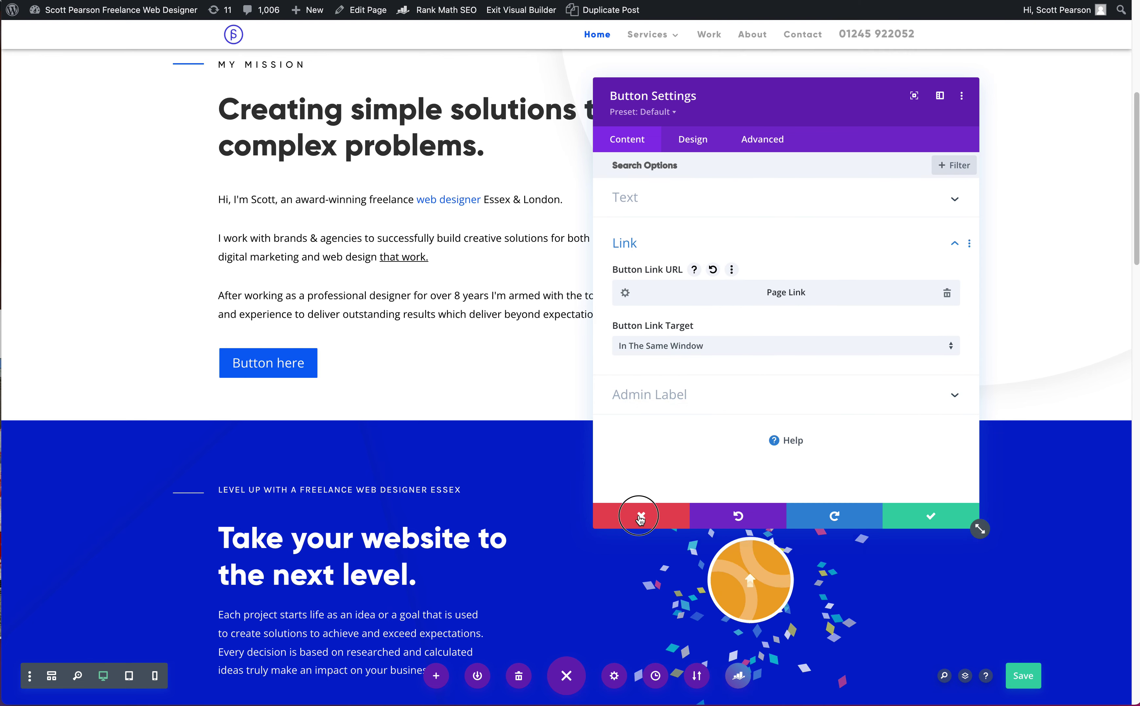
{"action": "left_click", "coordinate": [639, 516]}
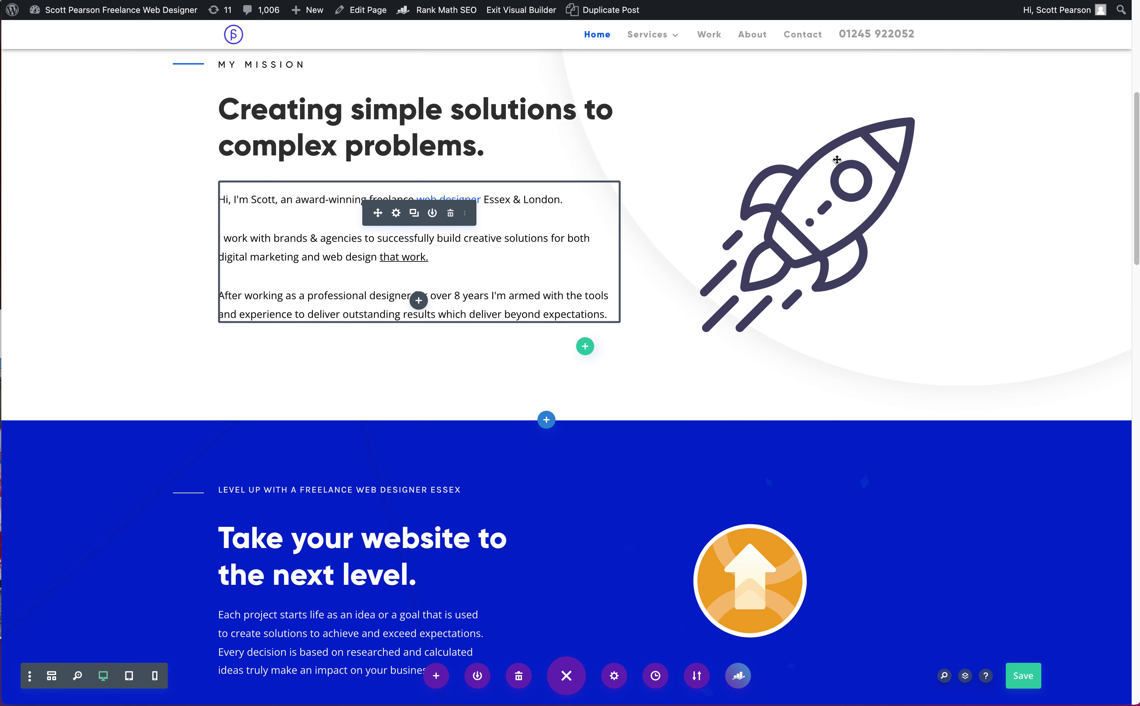
{"action": "scroll", "coordinate": [607, 373], "scroll_direction": "up", "scroll_amount": 5}
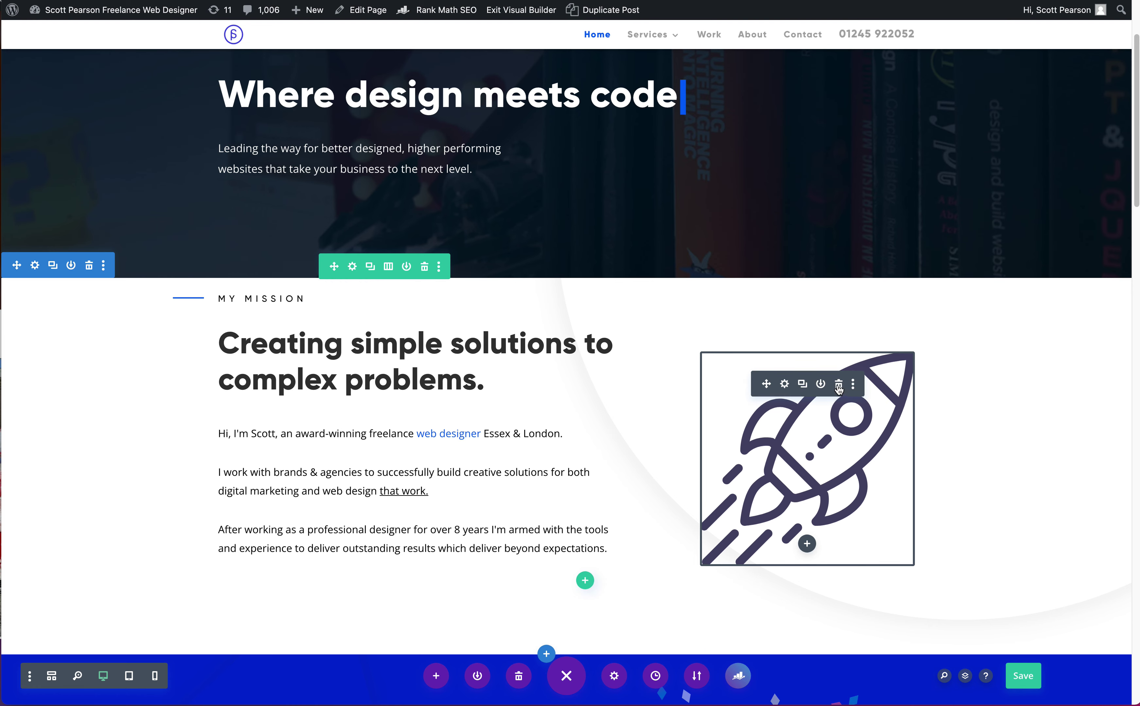
Delete the rocket image from the My Mission section and undo the deletion
{"action": "left_click", "coordinate": [838, 384]}
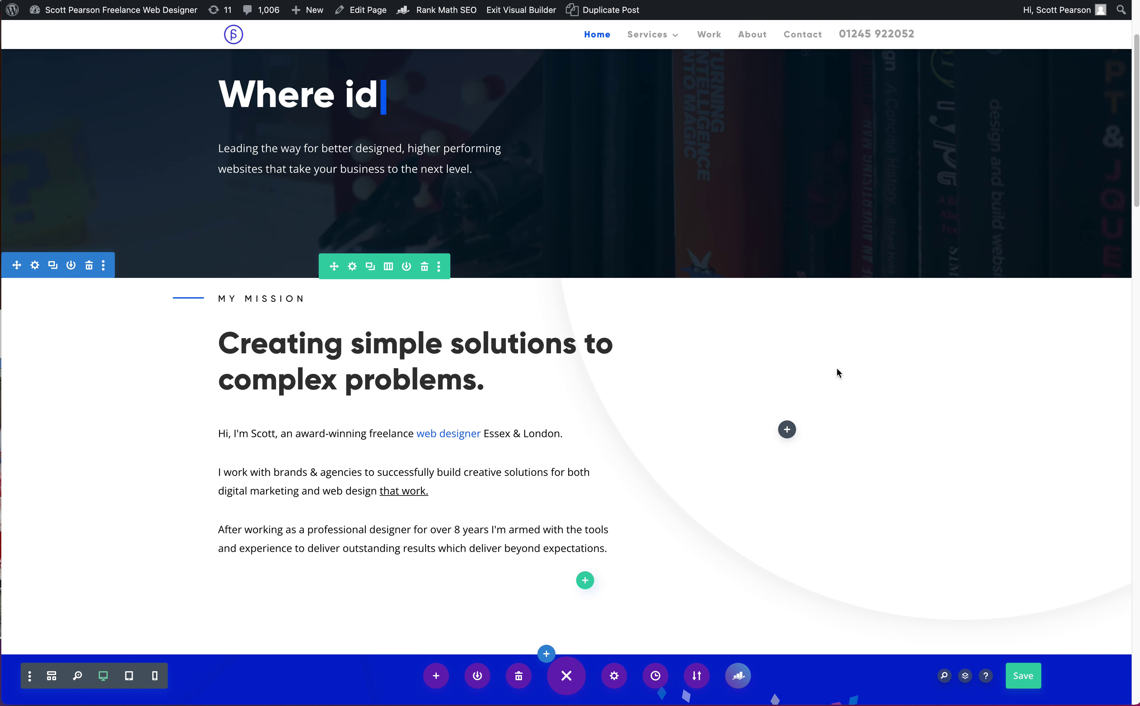
{"action": "key", "text": "super+z"}
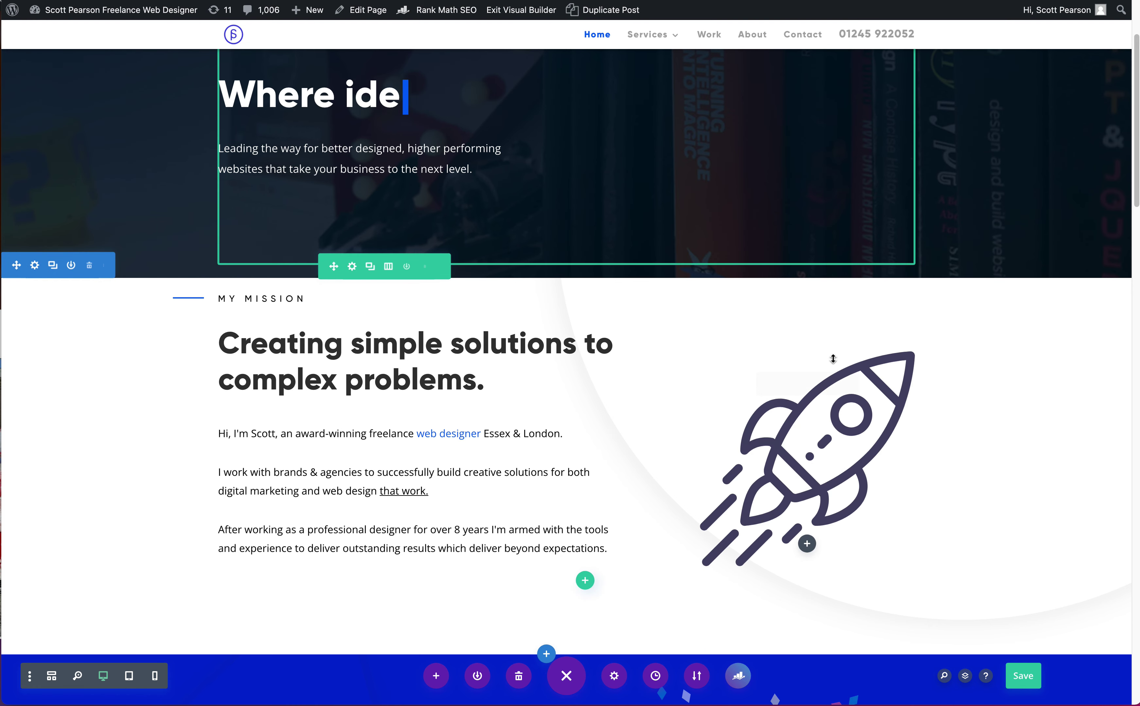
{"action": "scroll", "coordinate": [358, 365], "scroll_direction": "up", "scroll_amount": 3}
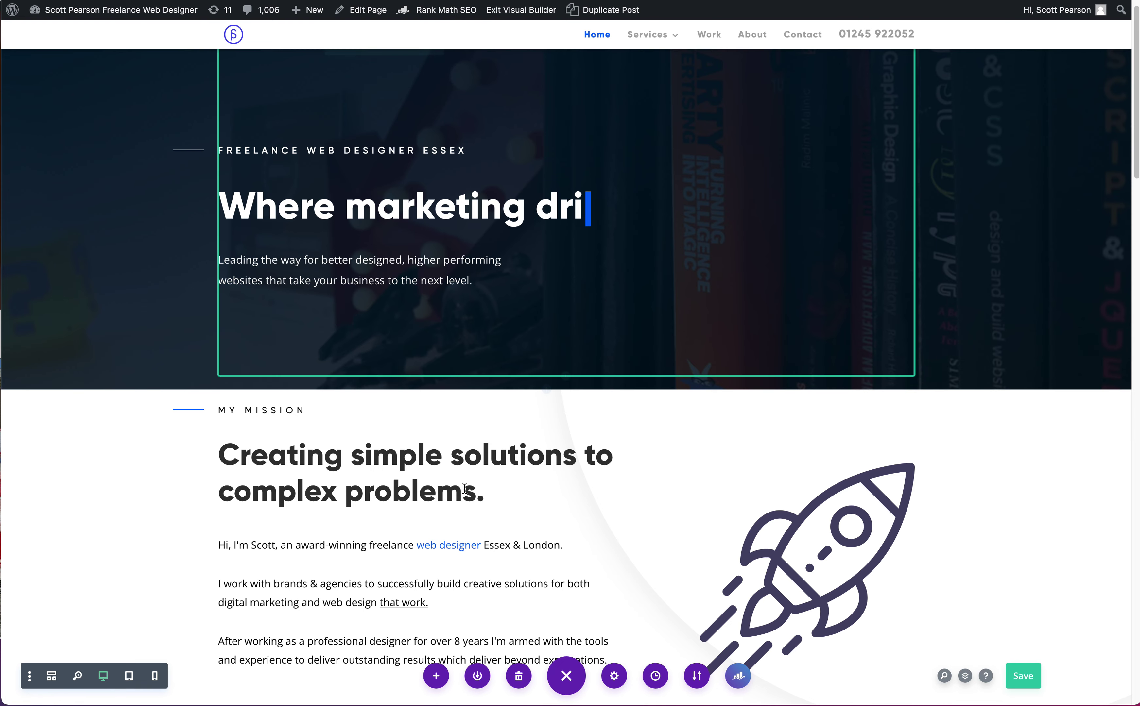
Open the page's editing history and step back through the button edits to the Removed Text state
{"action": "scroll", "coordinate": [465, 490], "scroll_direction": "down", "scroll_amount": 8}
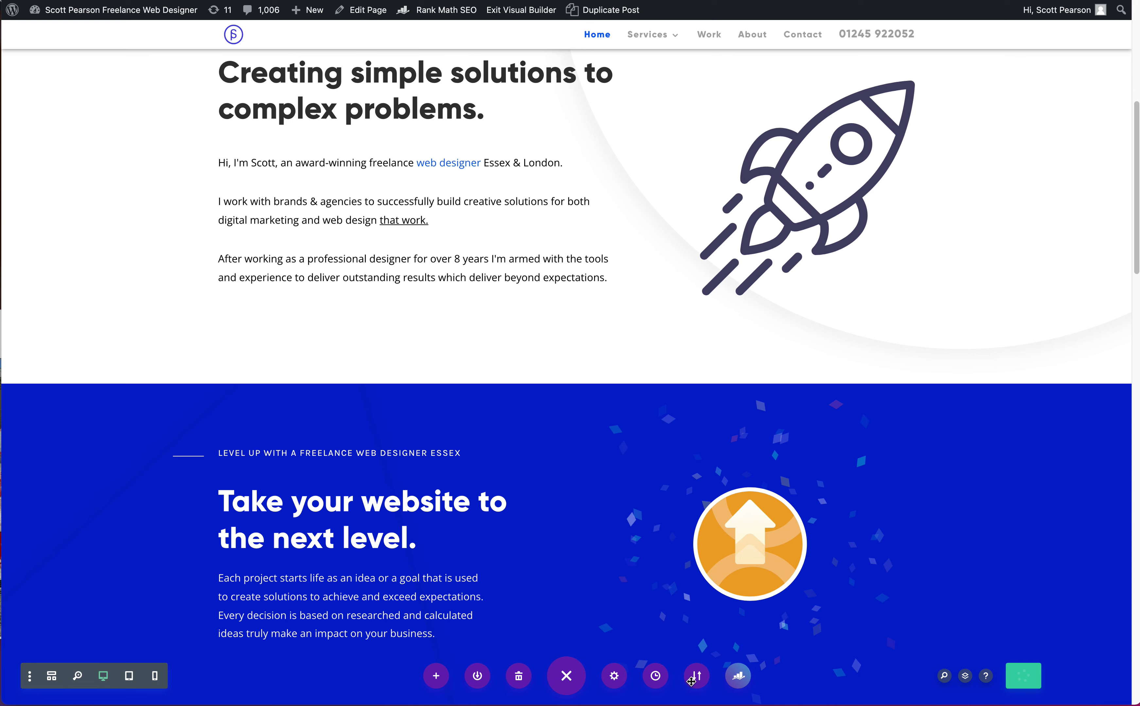
{"action": "left_click", "coordinate": [659, 679]}
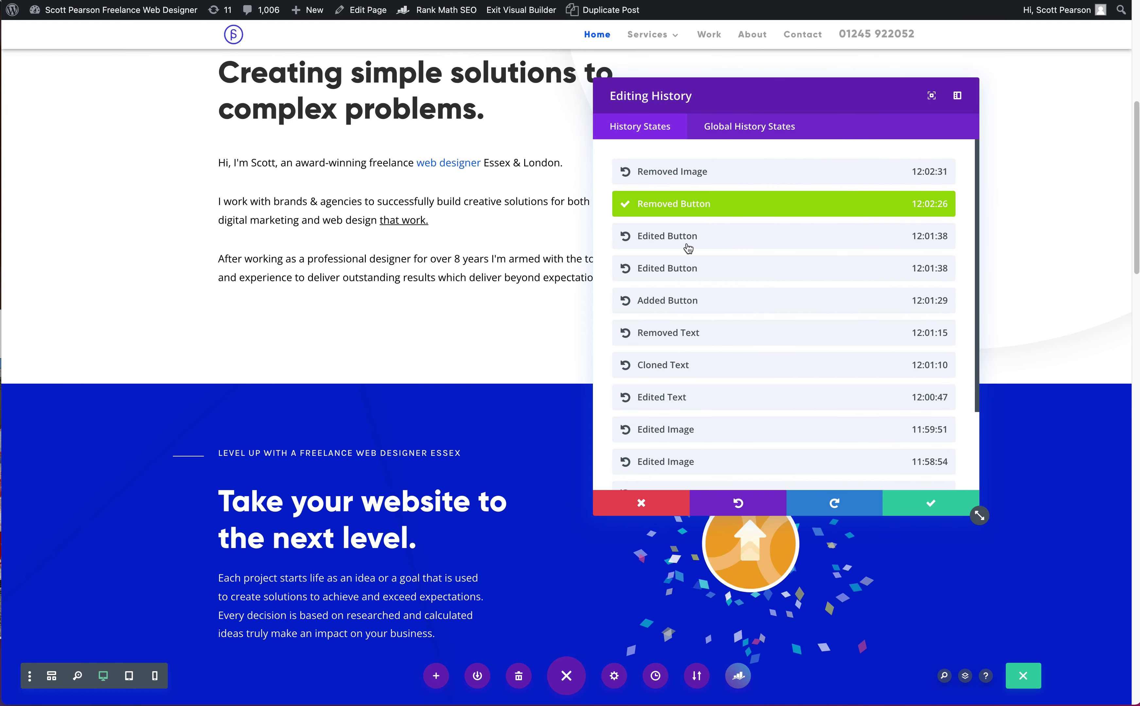
{"action": "scroll", "coordinate": [715, 323], "scroll_direction": "down", "scroll_amount": 3}
{"action": "scroll", "coordinate": [700, 325], "scroll_direction": "up", "scroll_amount": 3}
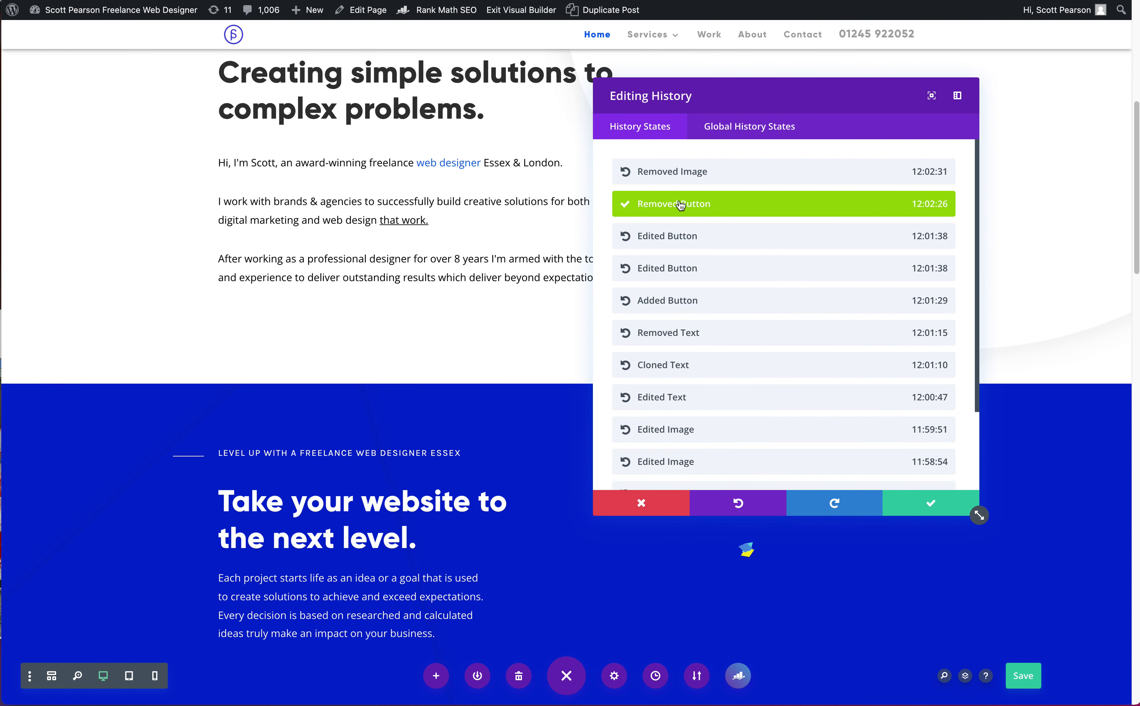
{"action": "left_click", "coordinate": [674, 236]}
{"action": "left_click", "coordinate": [672, 270]}
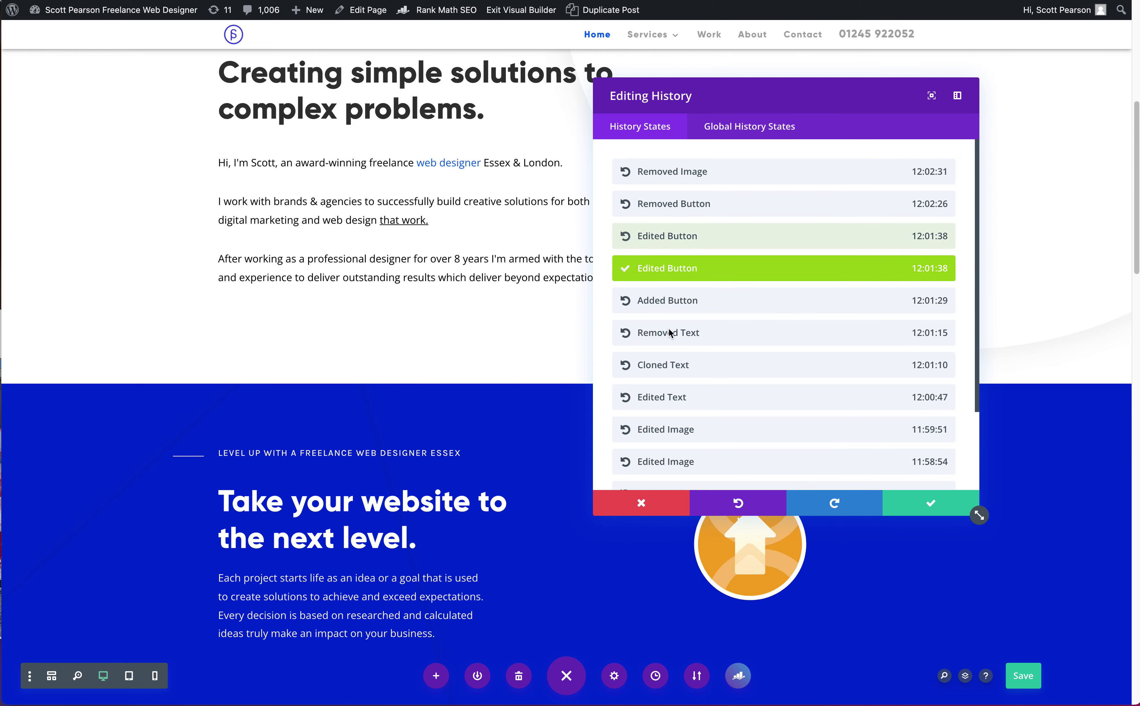
{"action": "left_click", "coordinate": [658, 309]}
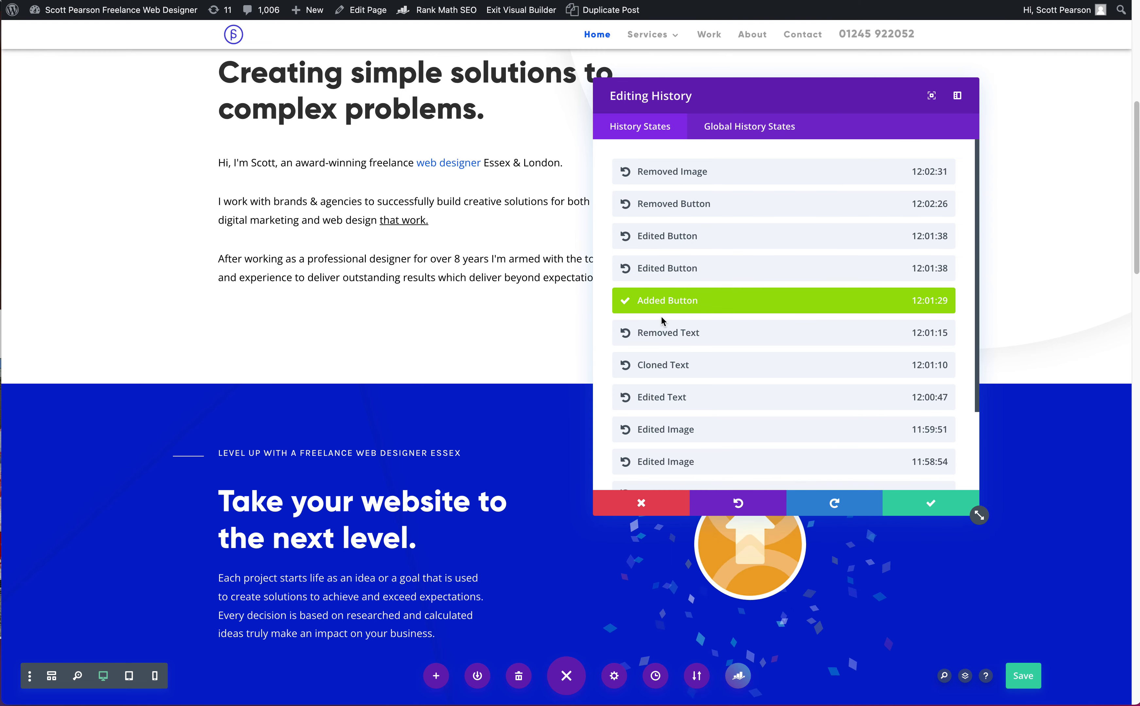
{"action": "left_click", "coordinate": [662, 330]}
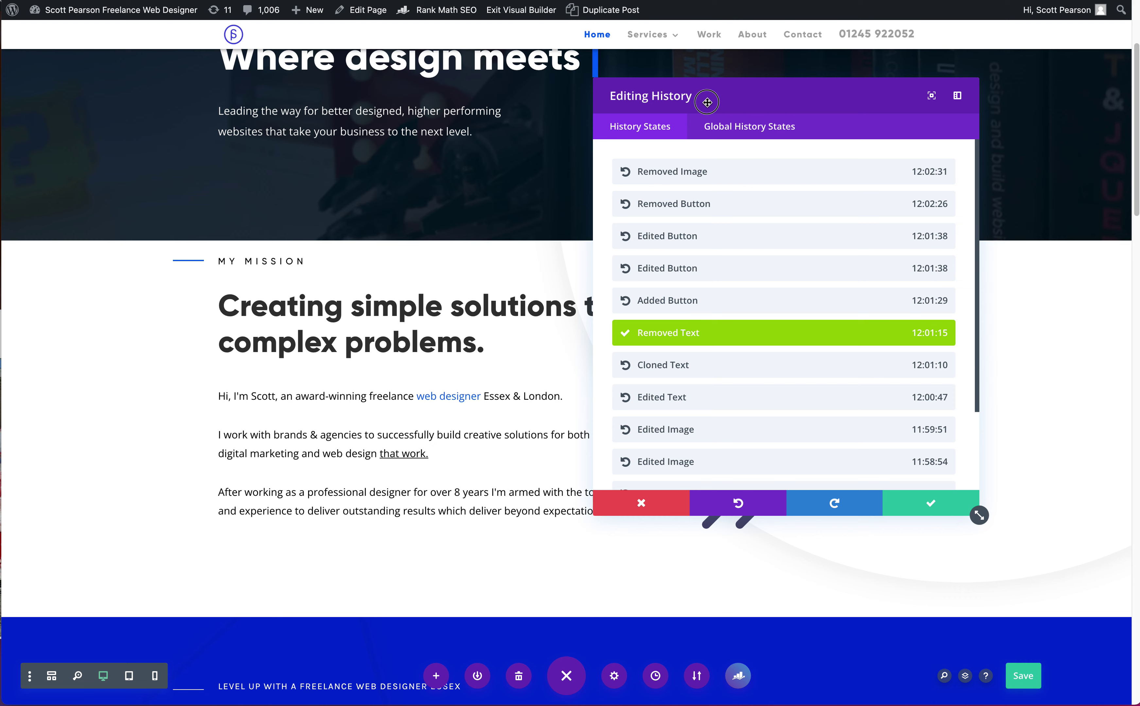
Try restoring the Loaded Page state and the earliest Edited Text state, and discard the history changes
{"action": "left_click_drag", "start_coordinate": [707, 102], "coordinate": [370, 122]}
{"action": "scroll", "coordinate": [403, 417], "scroll_direction": "down", "scroll_amount": 2}
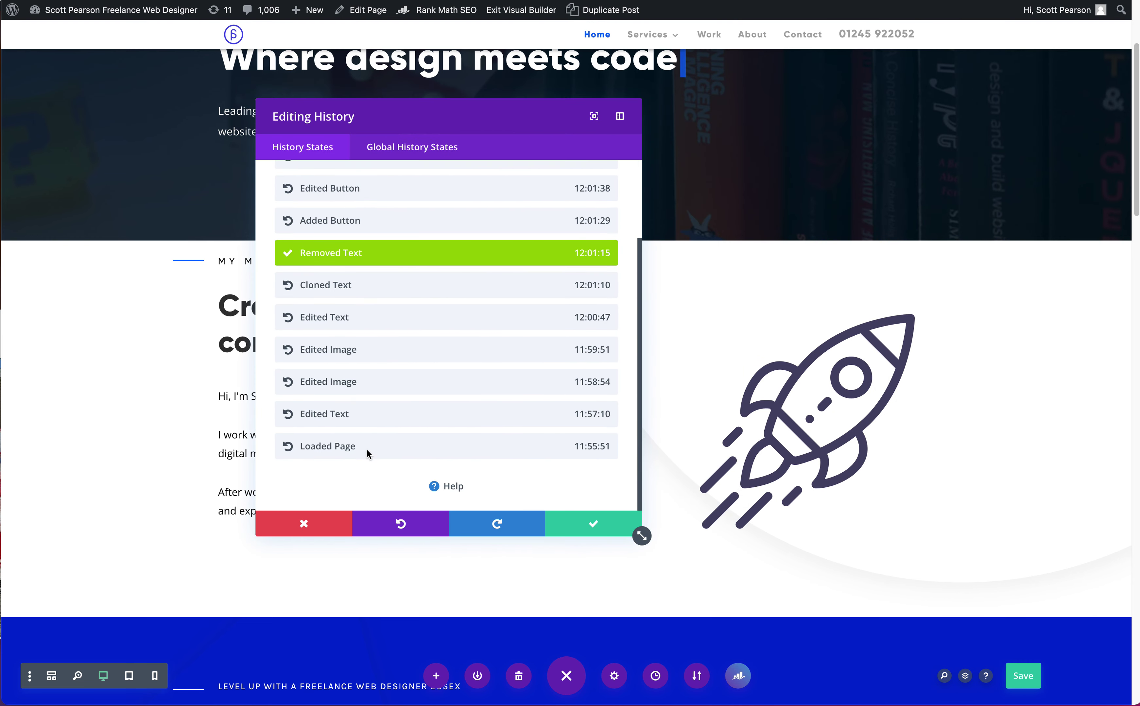
{"action": "left_click", "coordinate": [365, 414]}
{"action": "left_click", "coordinate": [358, 448]}
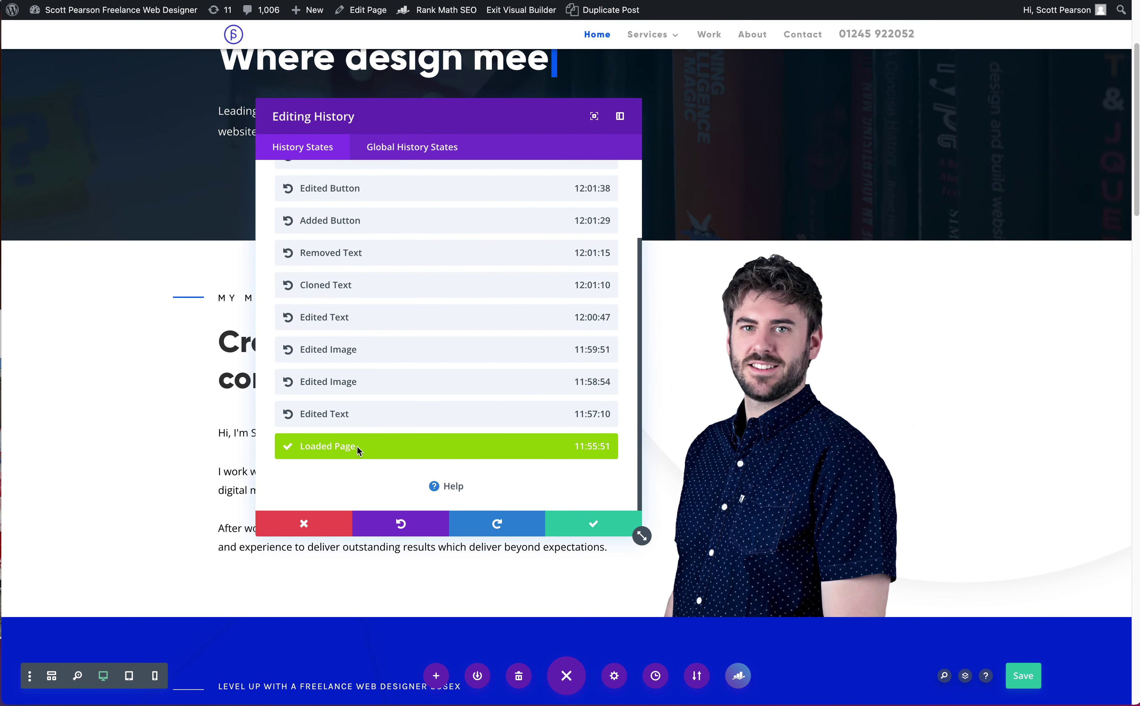
{"action": "left_click", "coordinate": [362, 415]}
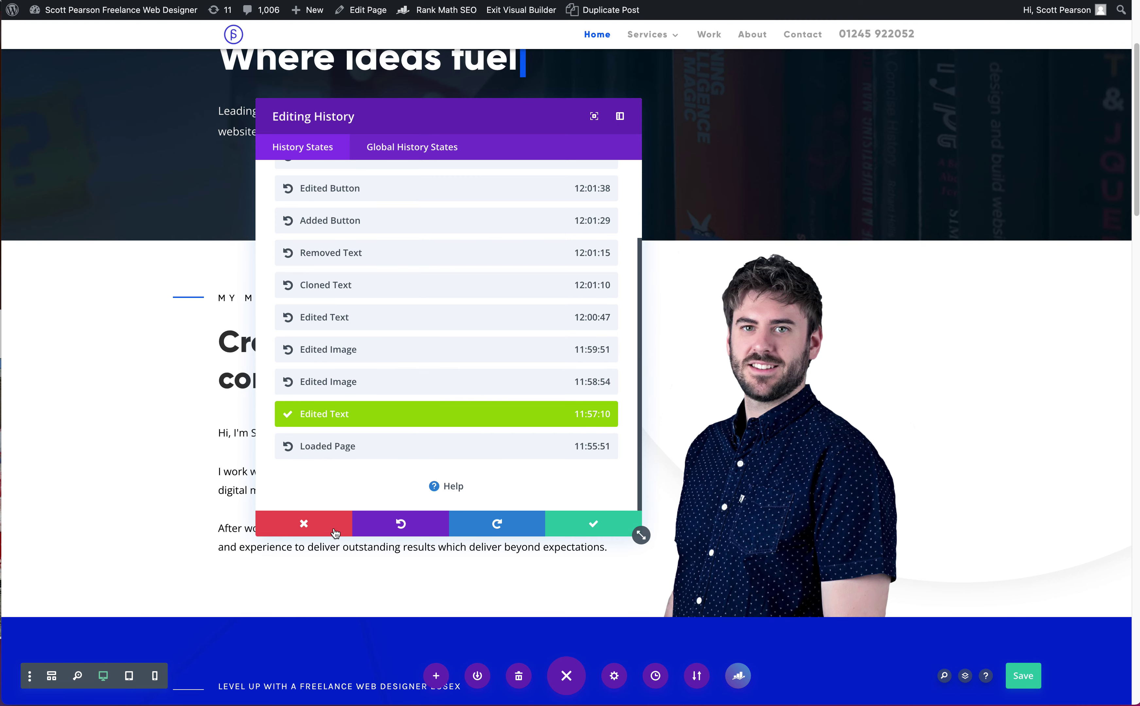
{"action": "left_click", "coordinate": [334, 532]}
{"action": "scroll", "coordinate": [389, 398], "scroll_direction": "down", "scroll_amount": 10}
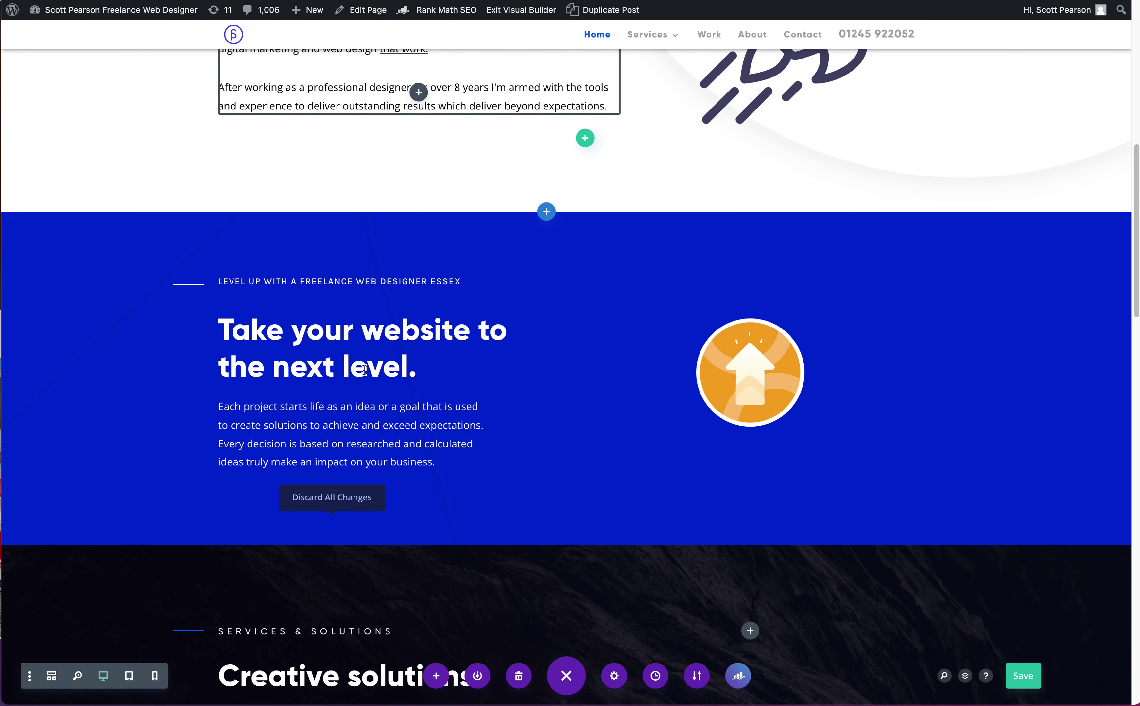
{"action": "scroll", "coordinate": [379, 393], "scroll_direction": "down", "scroll_amount": 20}
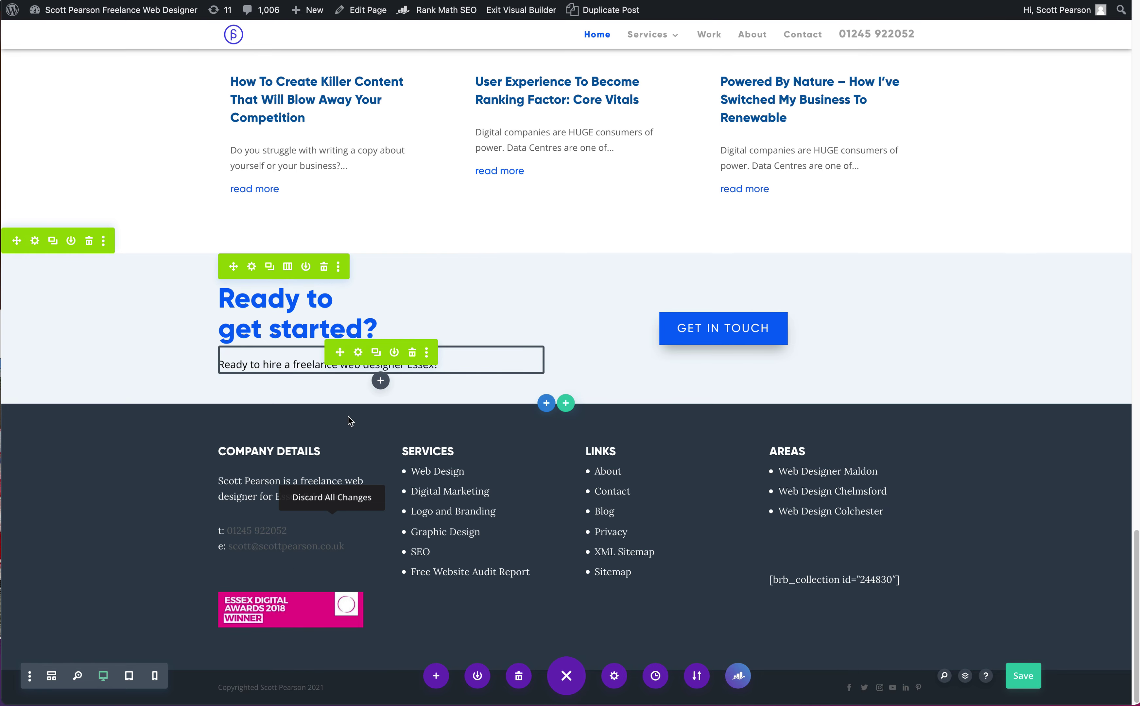
{"action": "scroll", "coordinate": [362, 382], "scroll_direction": "up", "scroll_amount": 20}
{"action": "scroll", "coordinate": [362, 382], "scroll_direction": "up", "scroll_amount": 15}
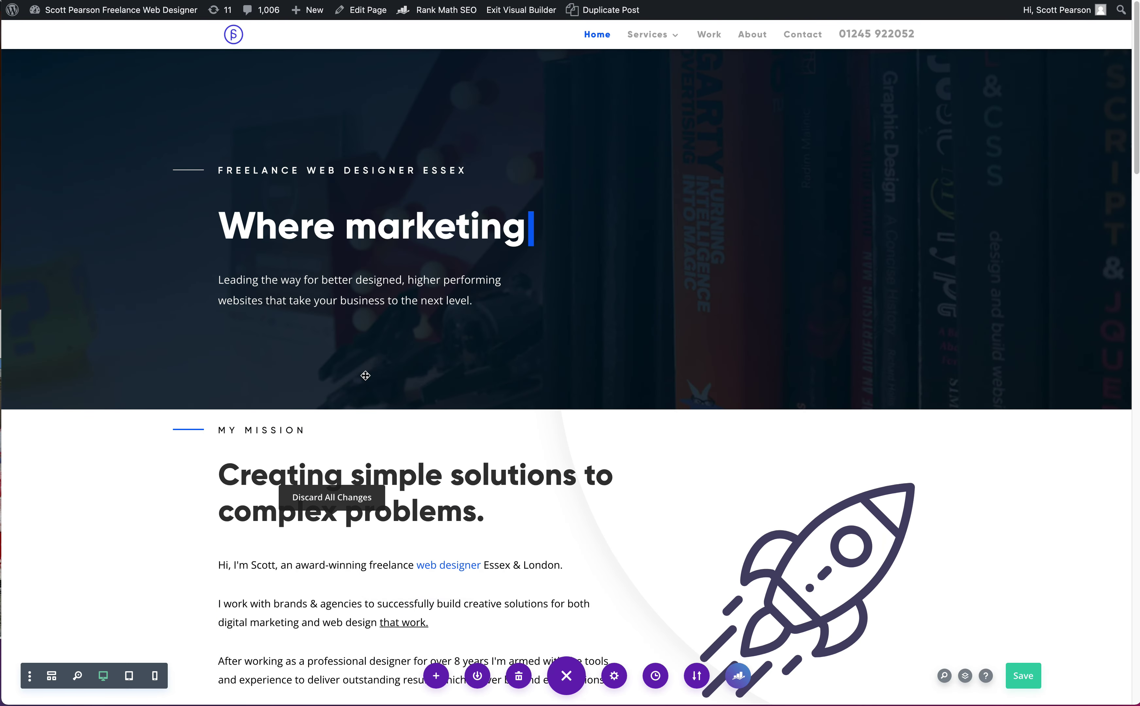